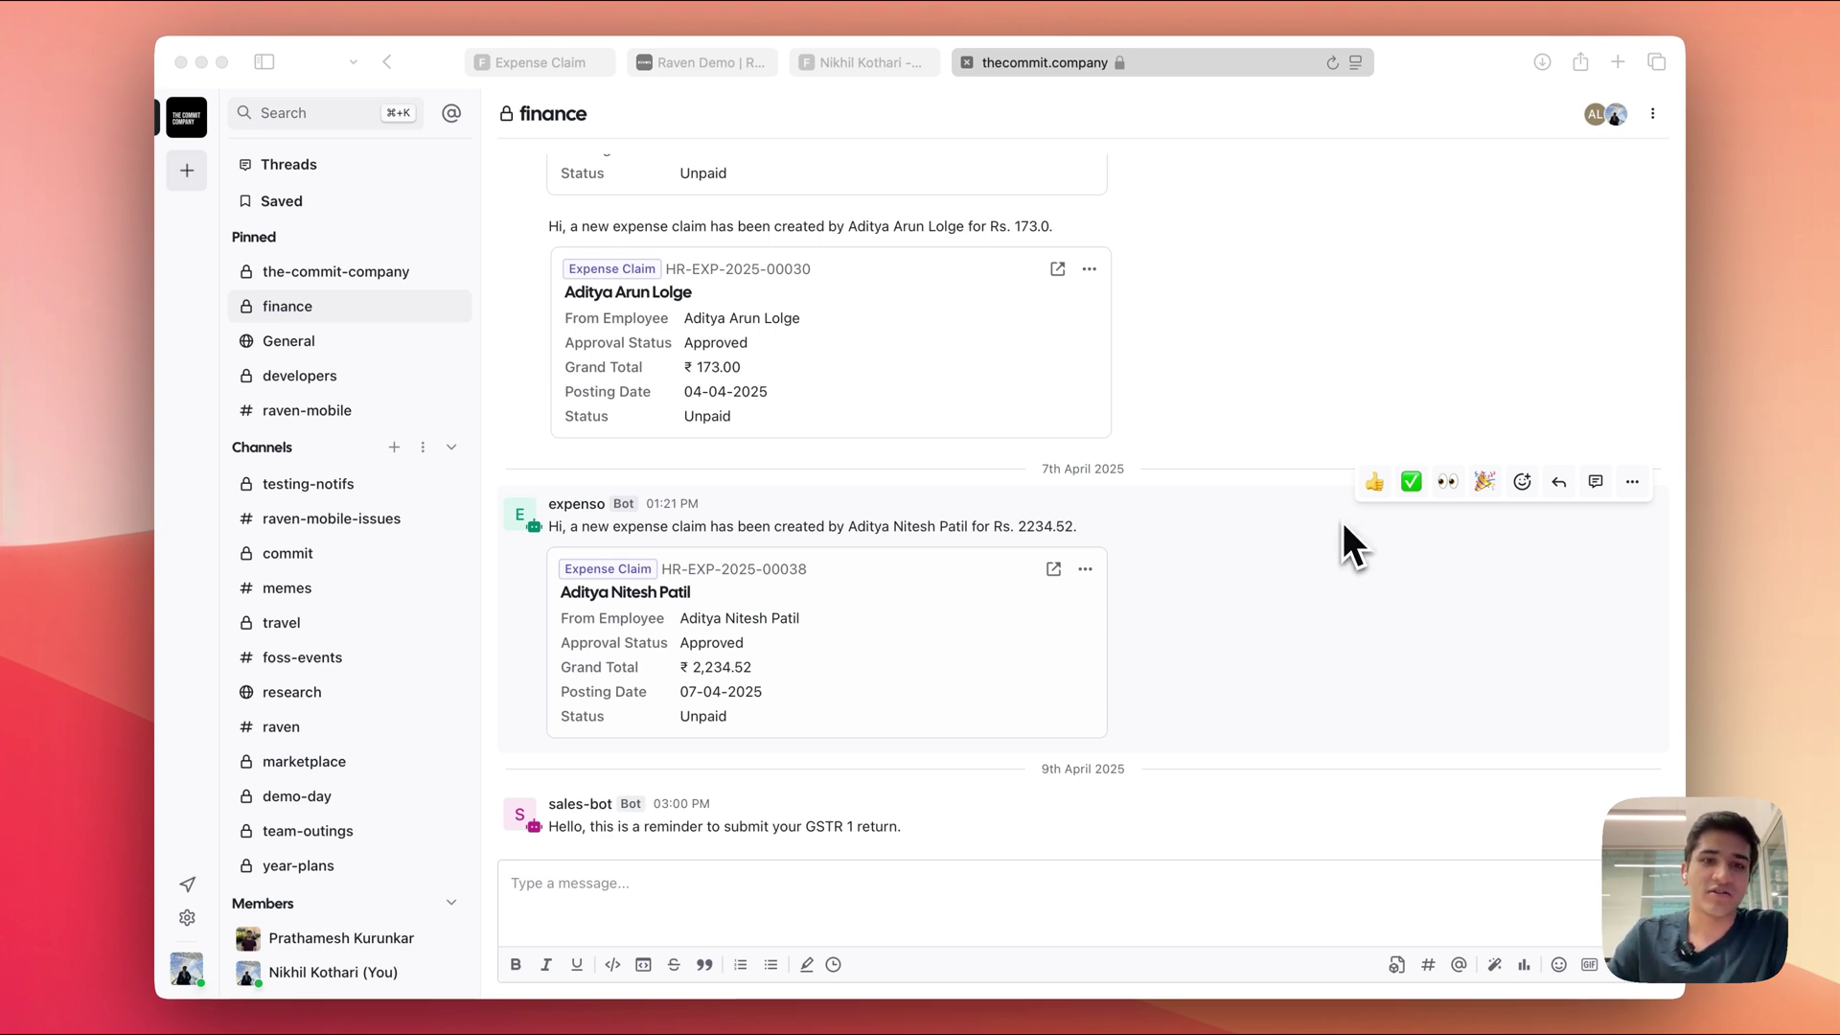
Focus the browser and briefly open, then close, the expense claim card's options.
left_click(744, 137)
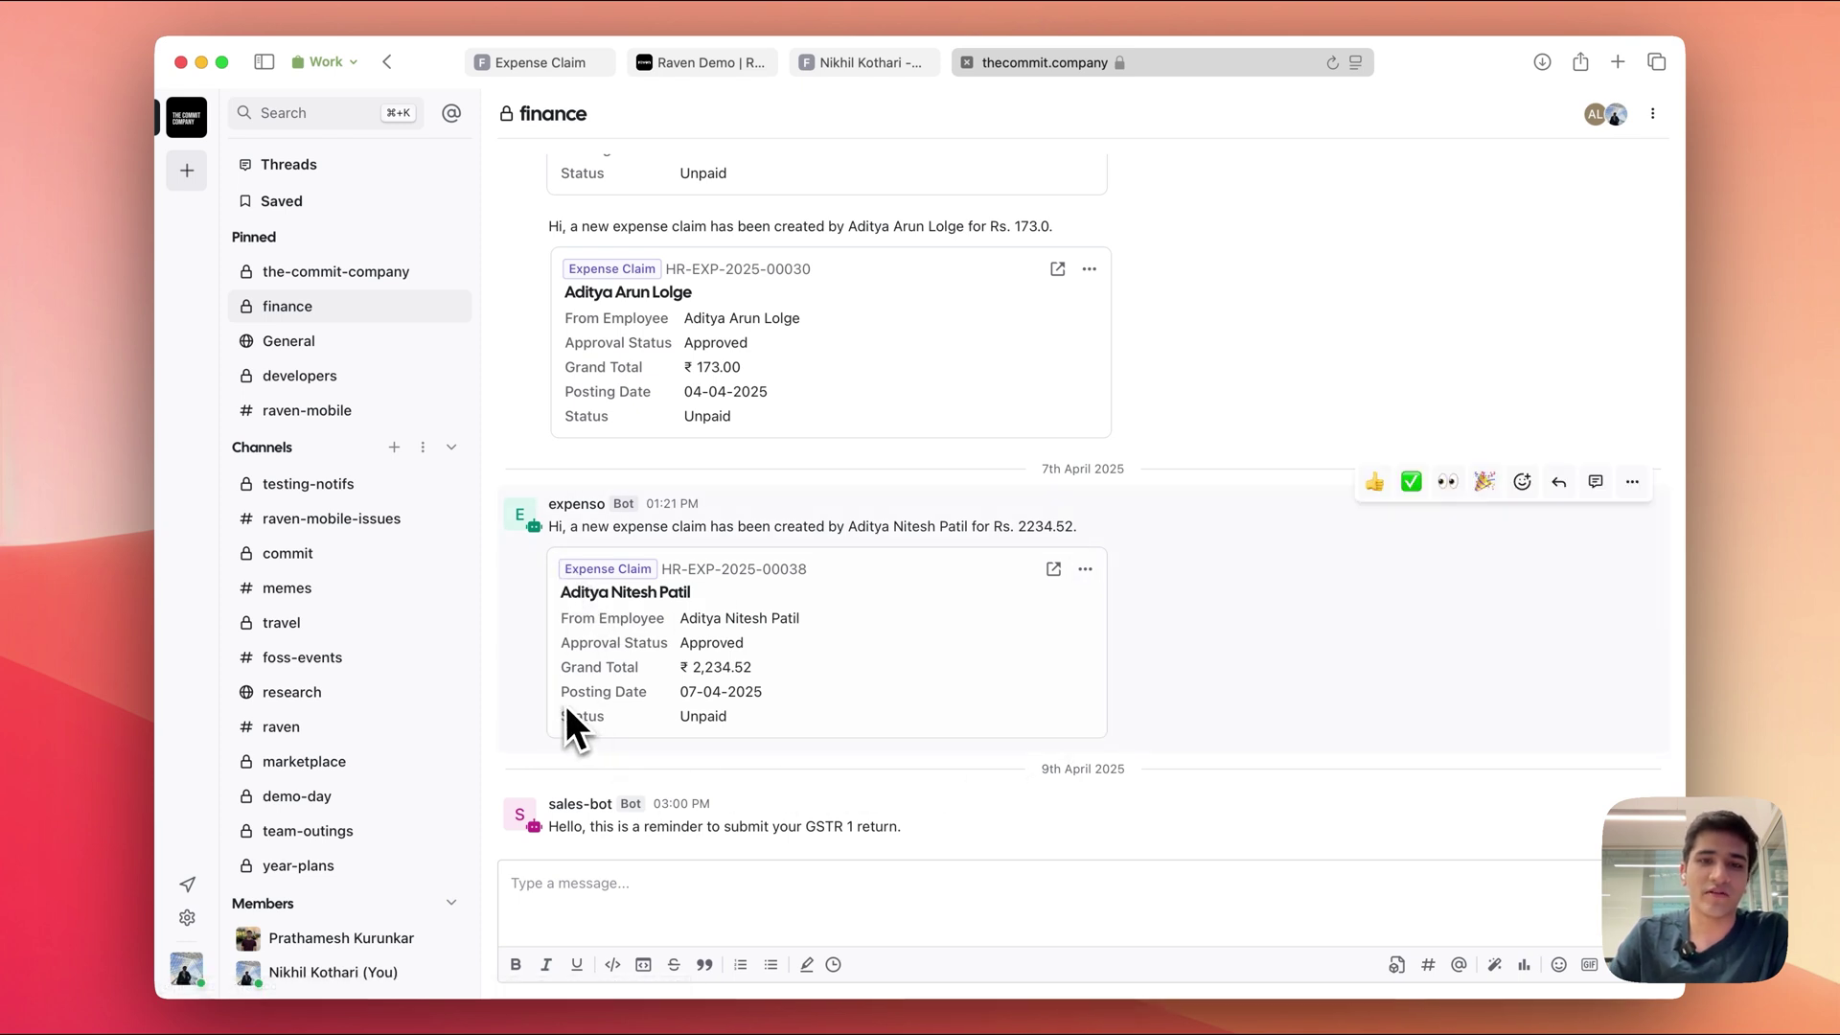
left_click(1085, 574)
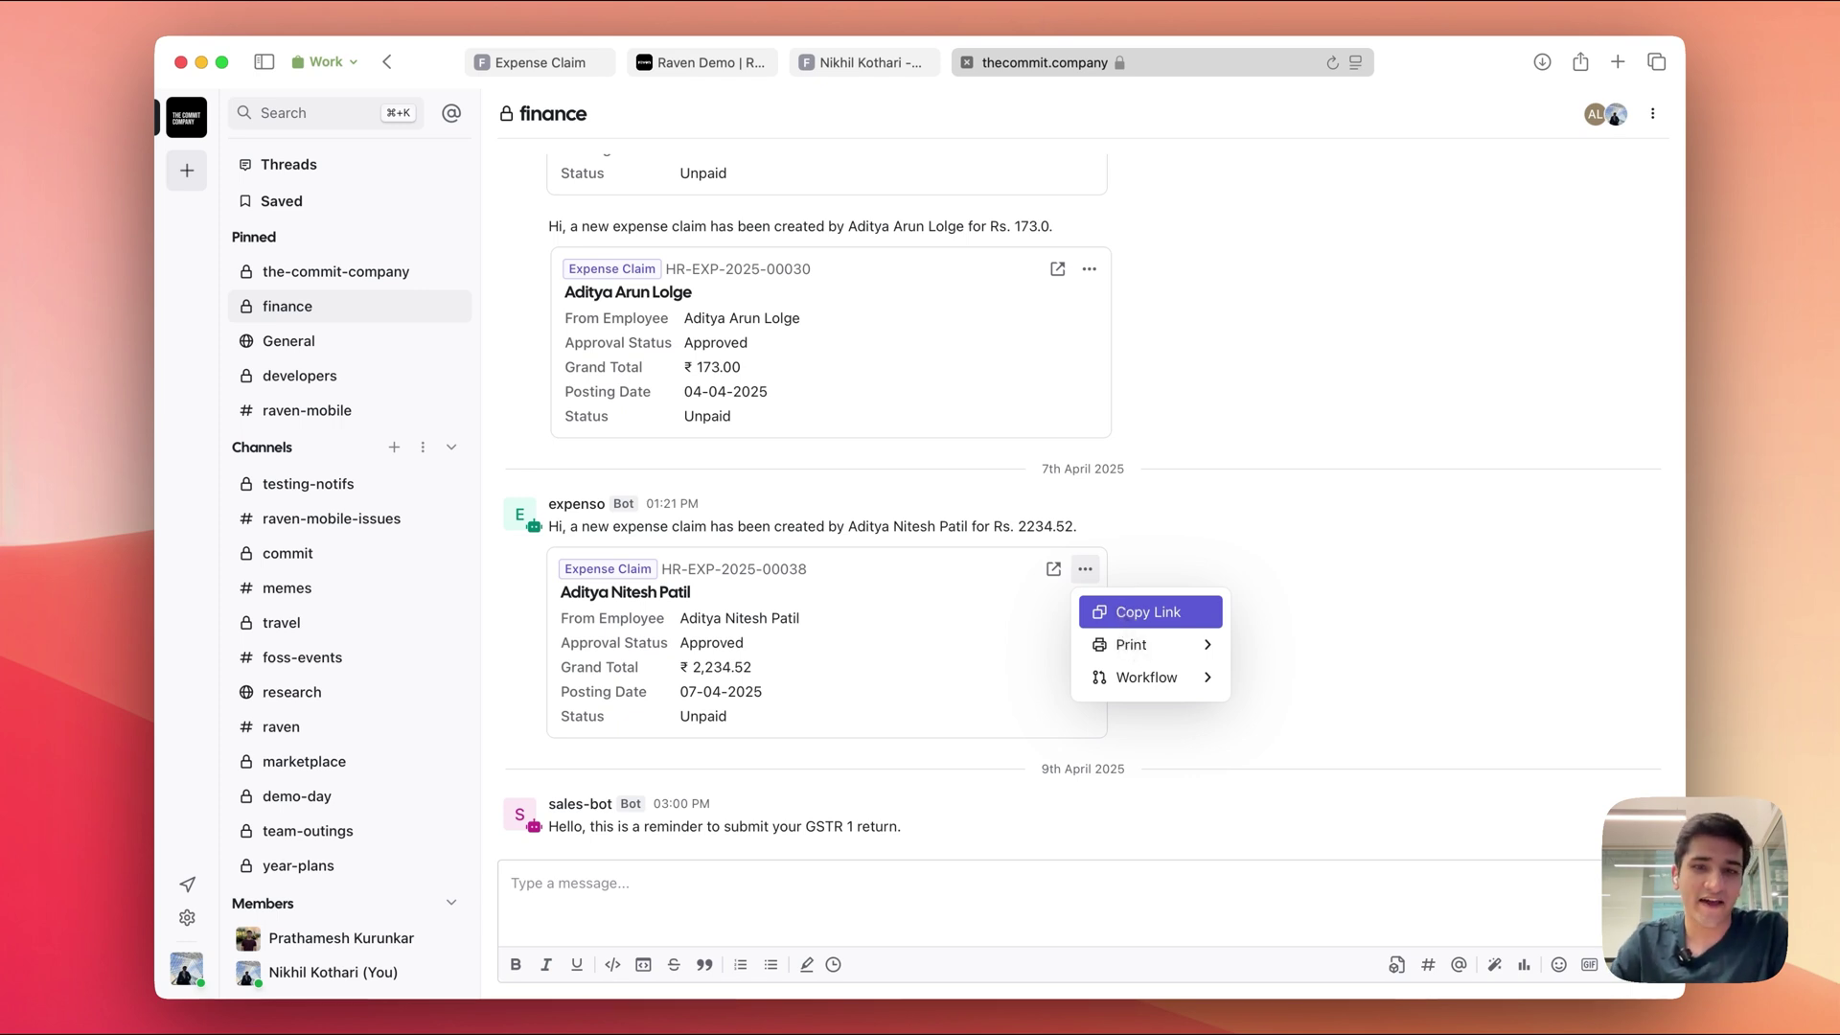
left_click(1131, 616)
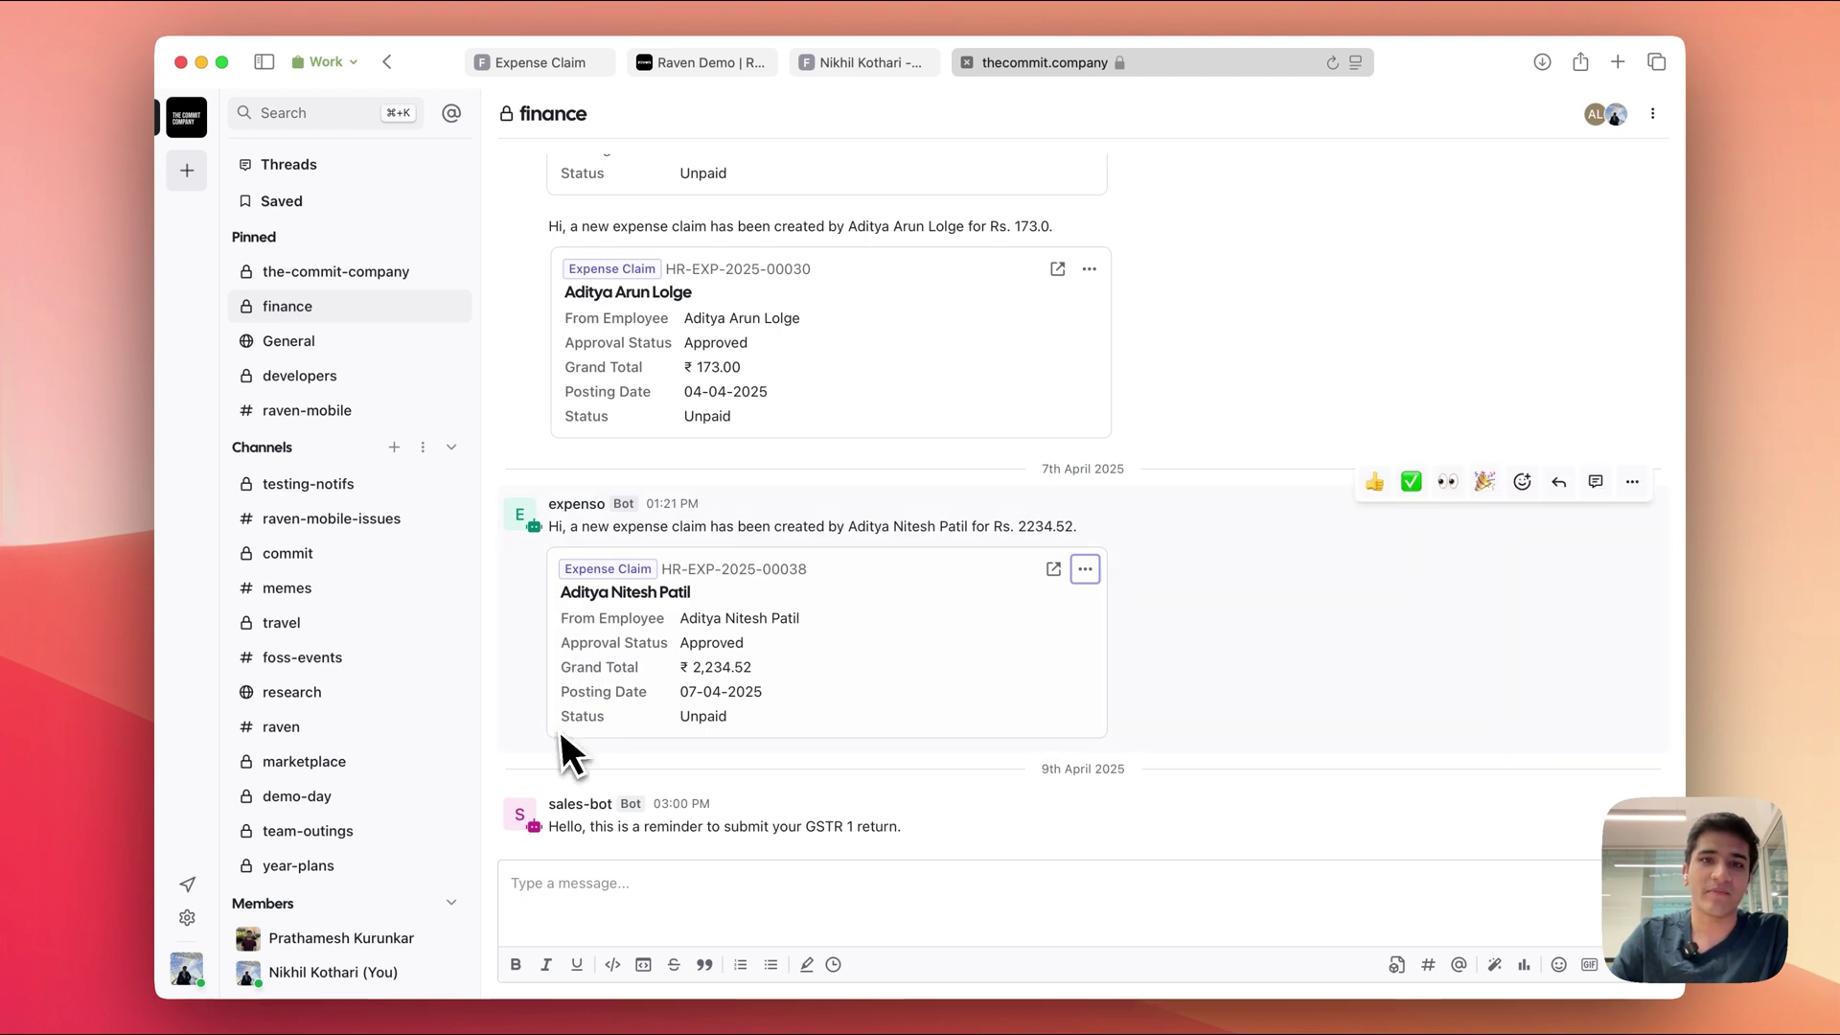
Switch to Raven Demo, glance at the Expense Claim list, then open the user's Roles & Permissions.
left_click(705, 62)
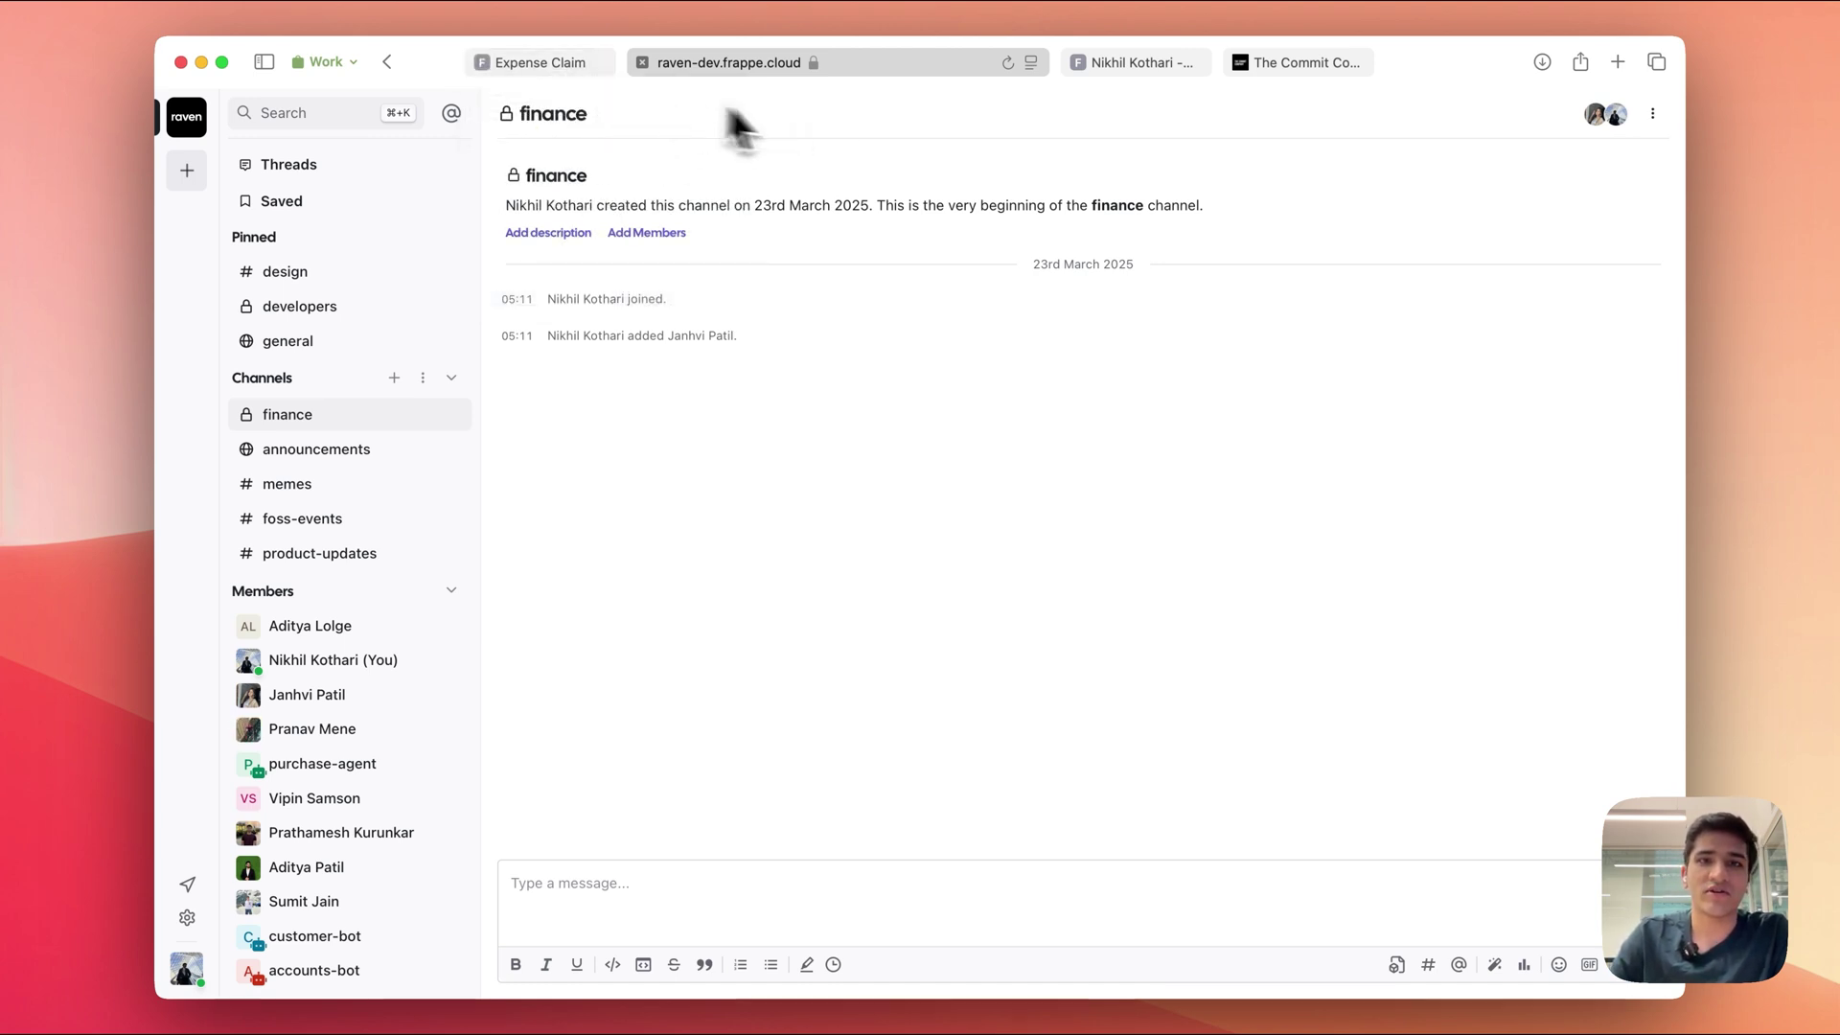
left_click(580, 69)
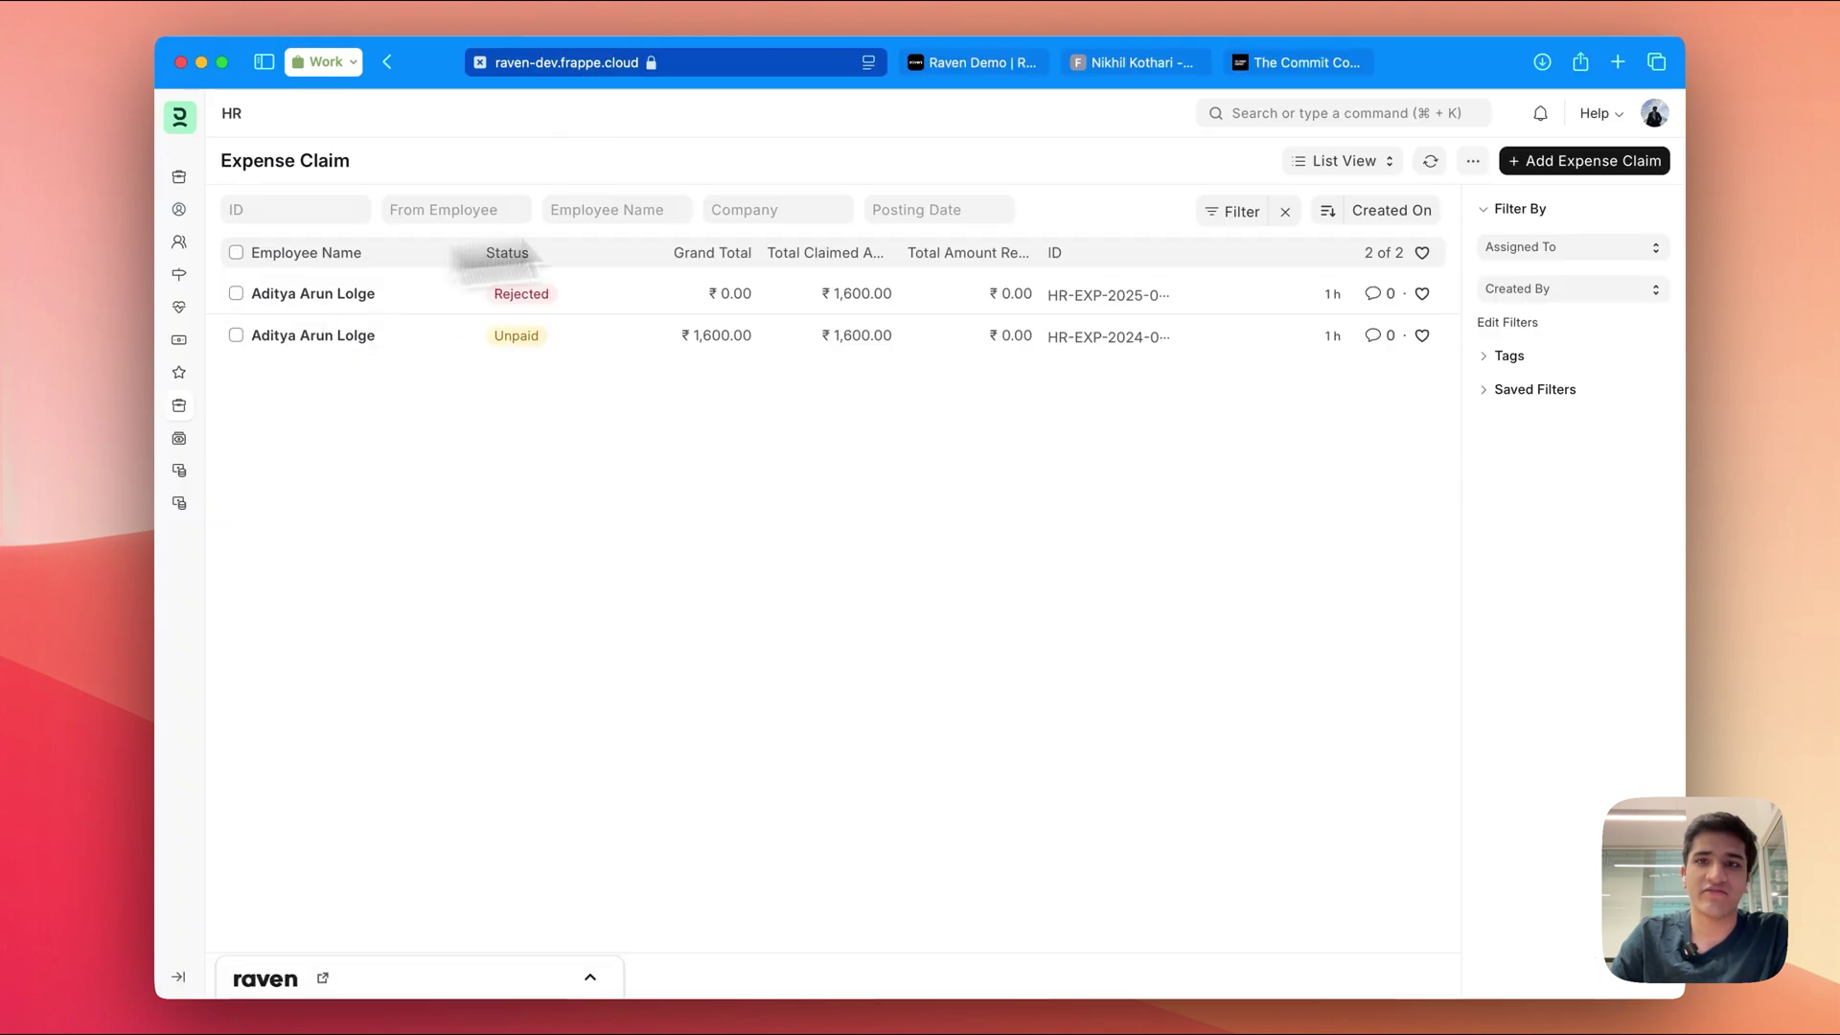
left_click(970, 63)
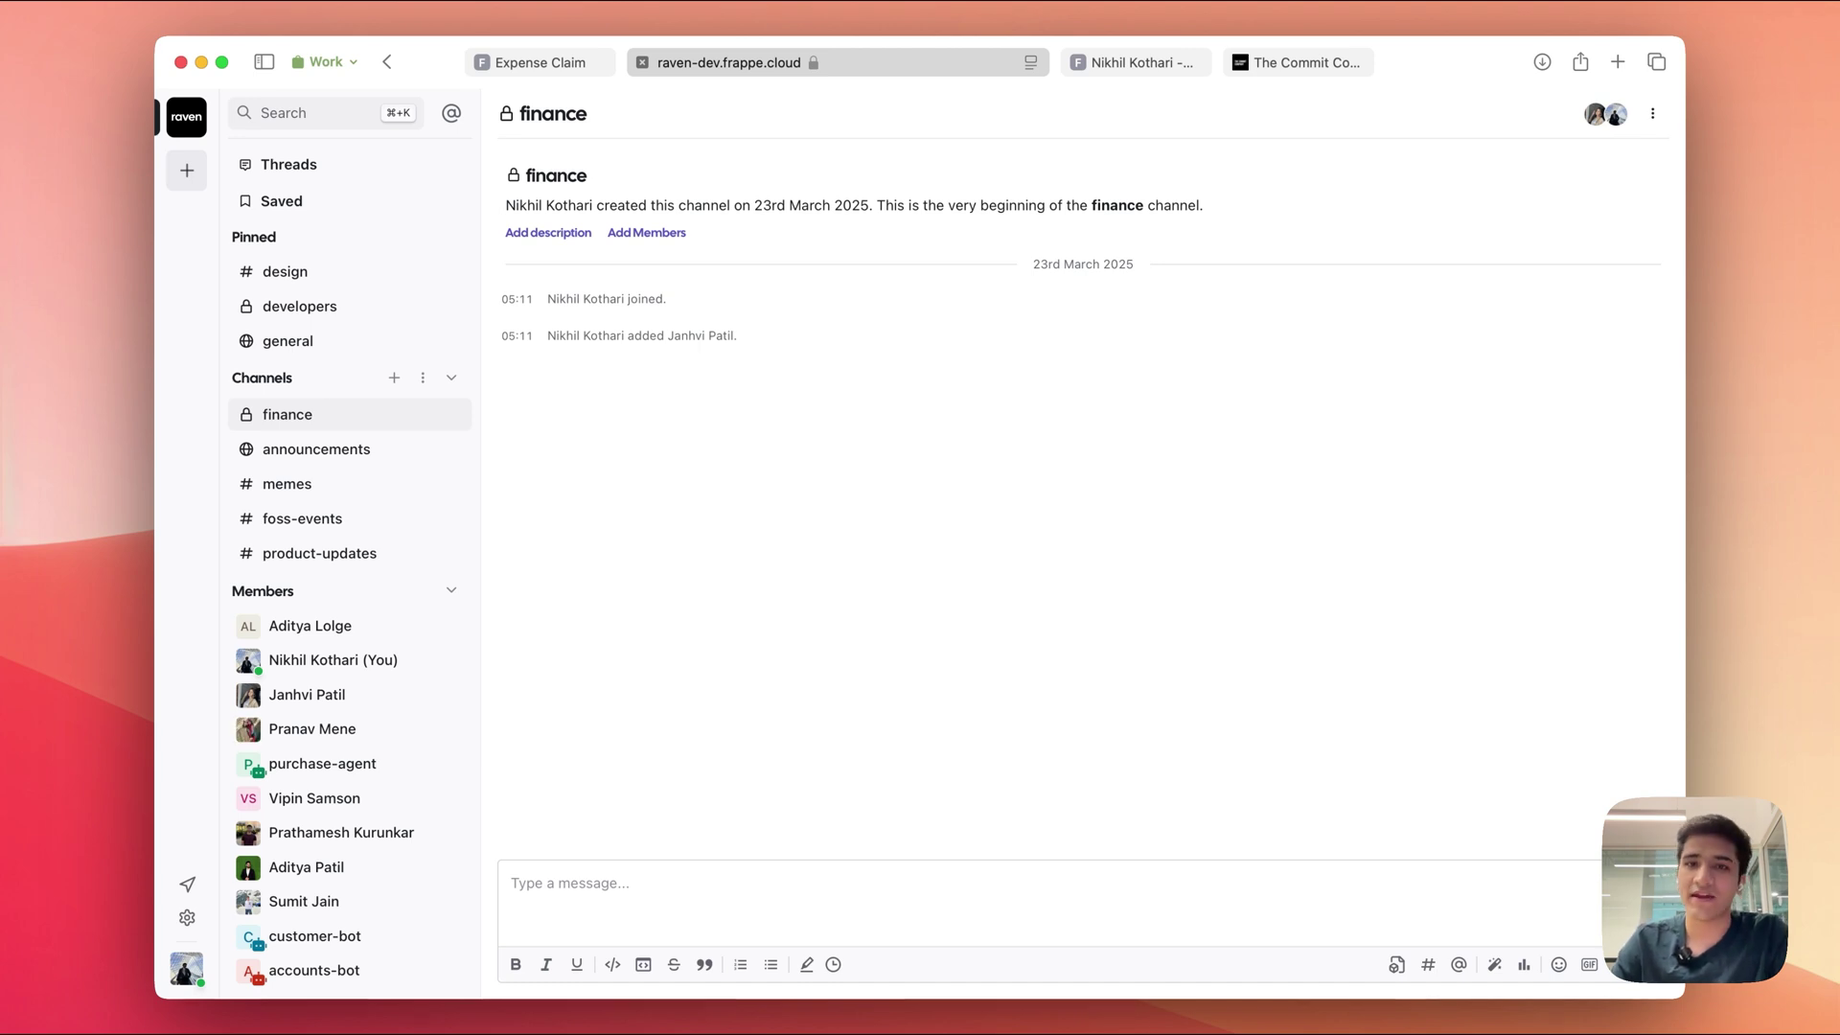
left_click(1153, 63)
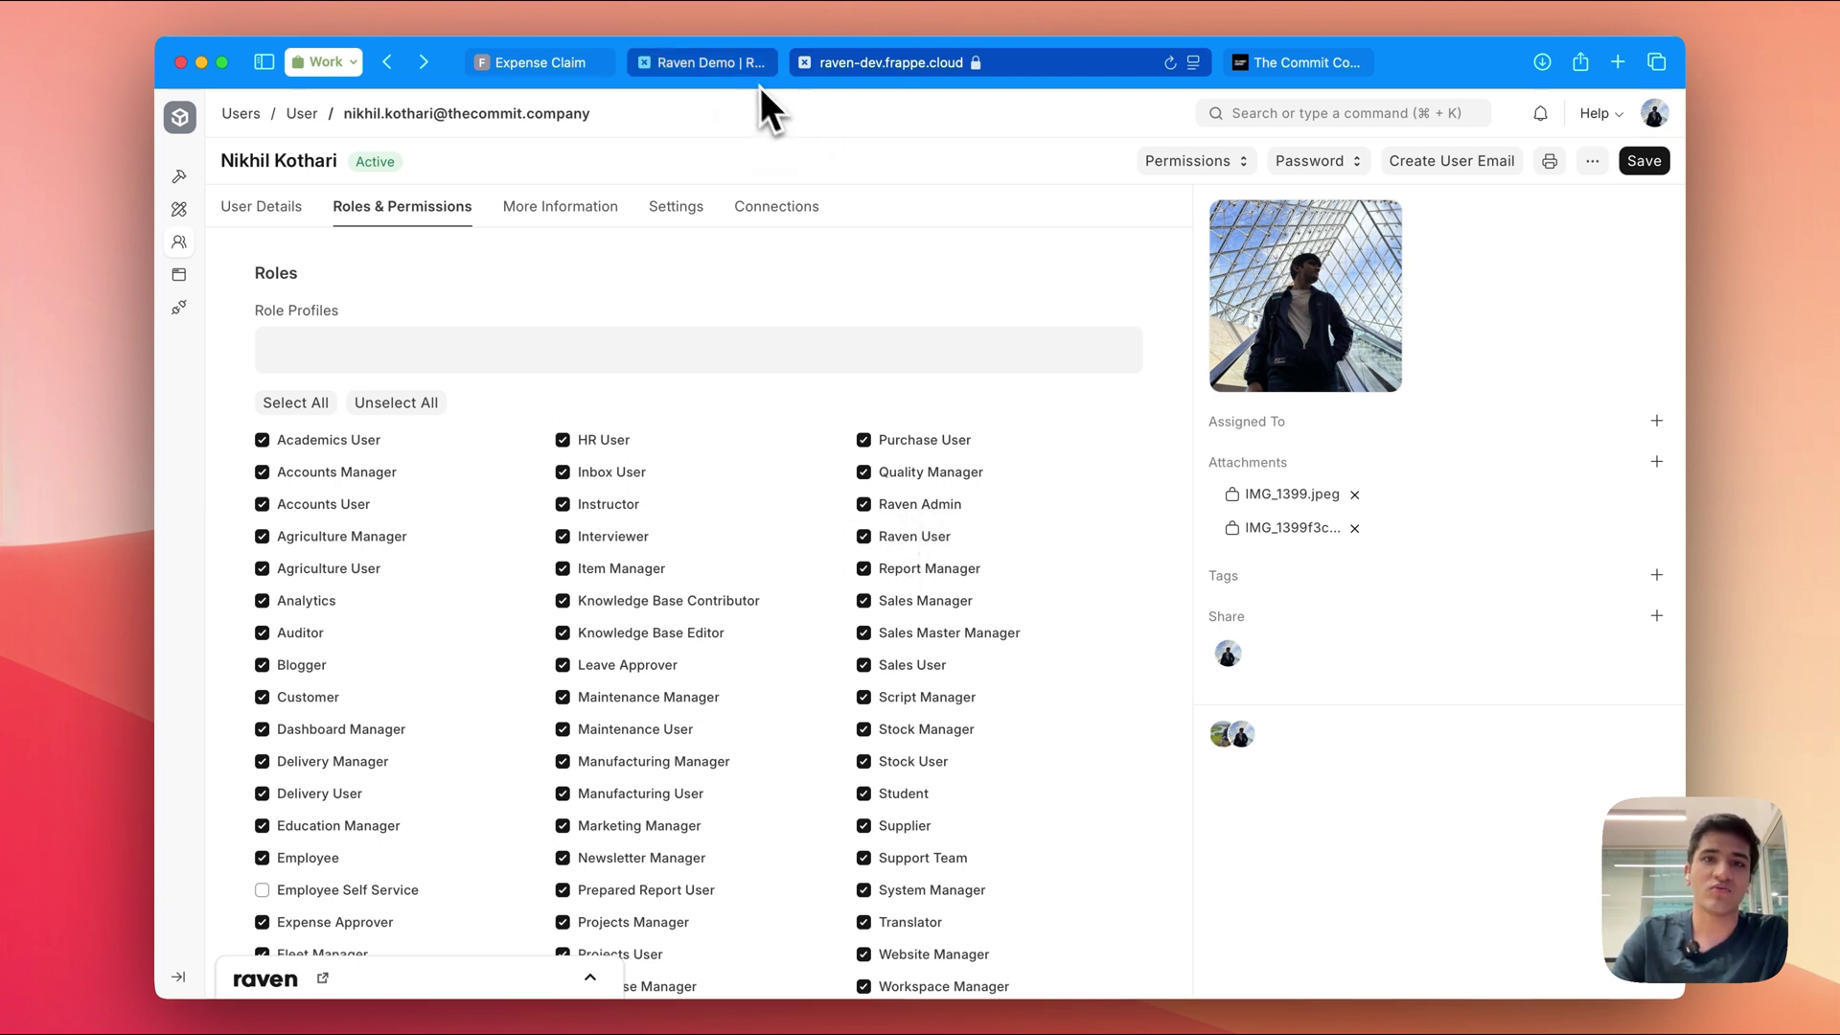
Return to the Raven Demo browser tab showing the finance channel.
left_click(738, 63)
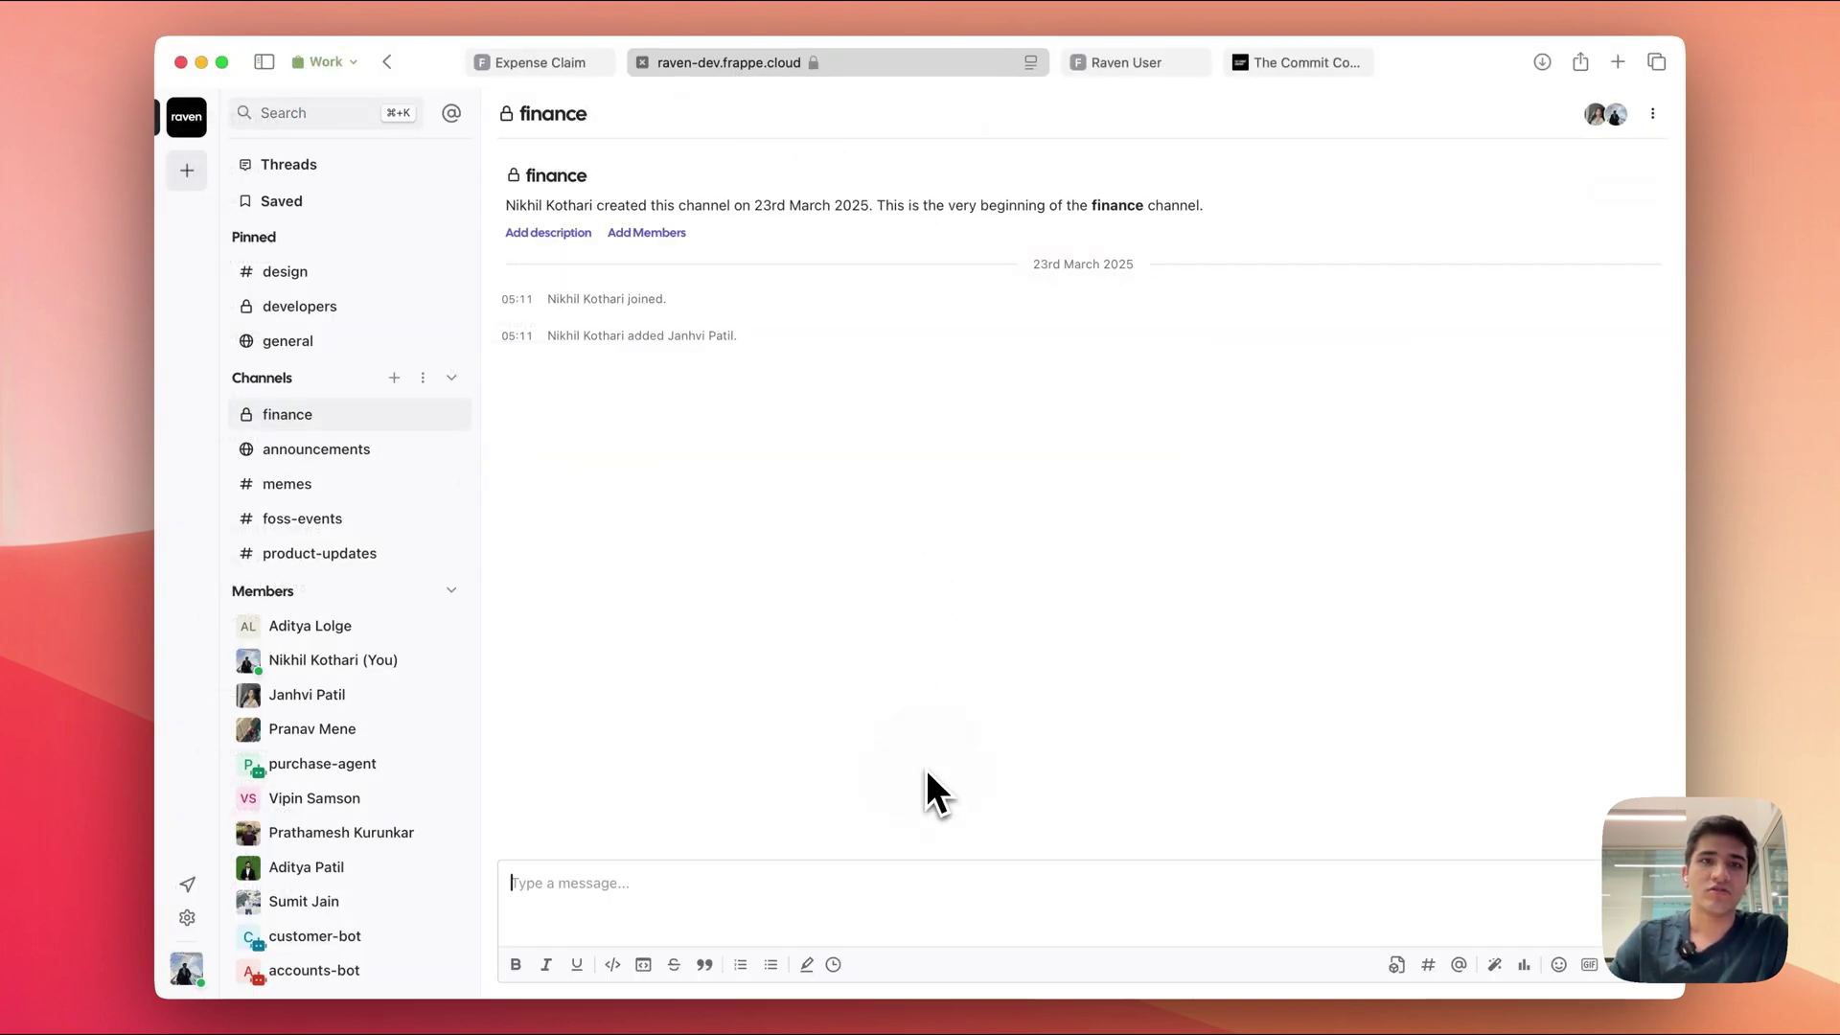
Go to the Agents page in Raven Settings and start a new agent.
left_click(185, 921)
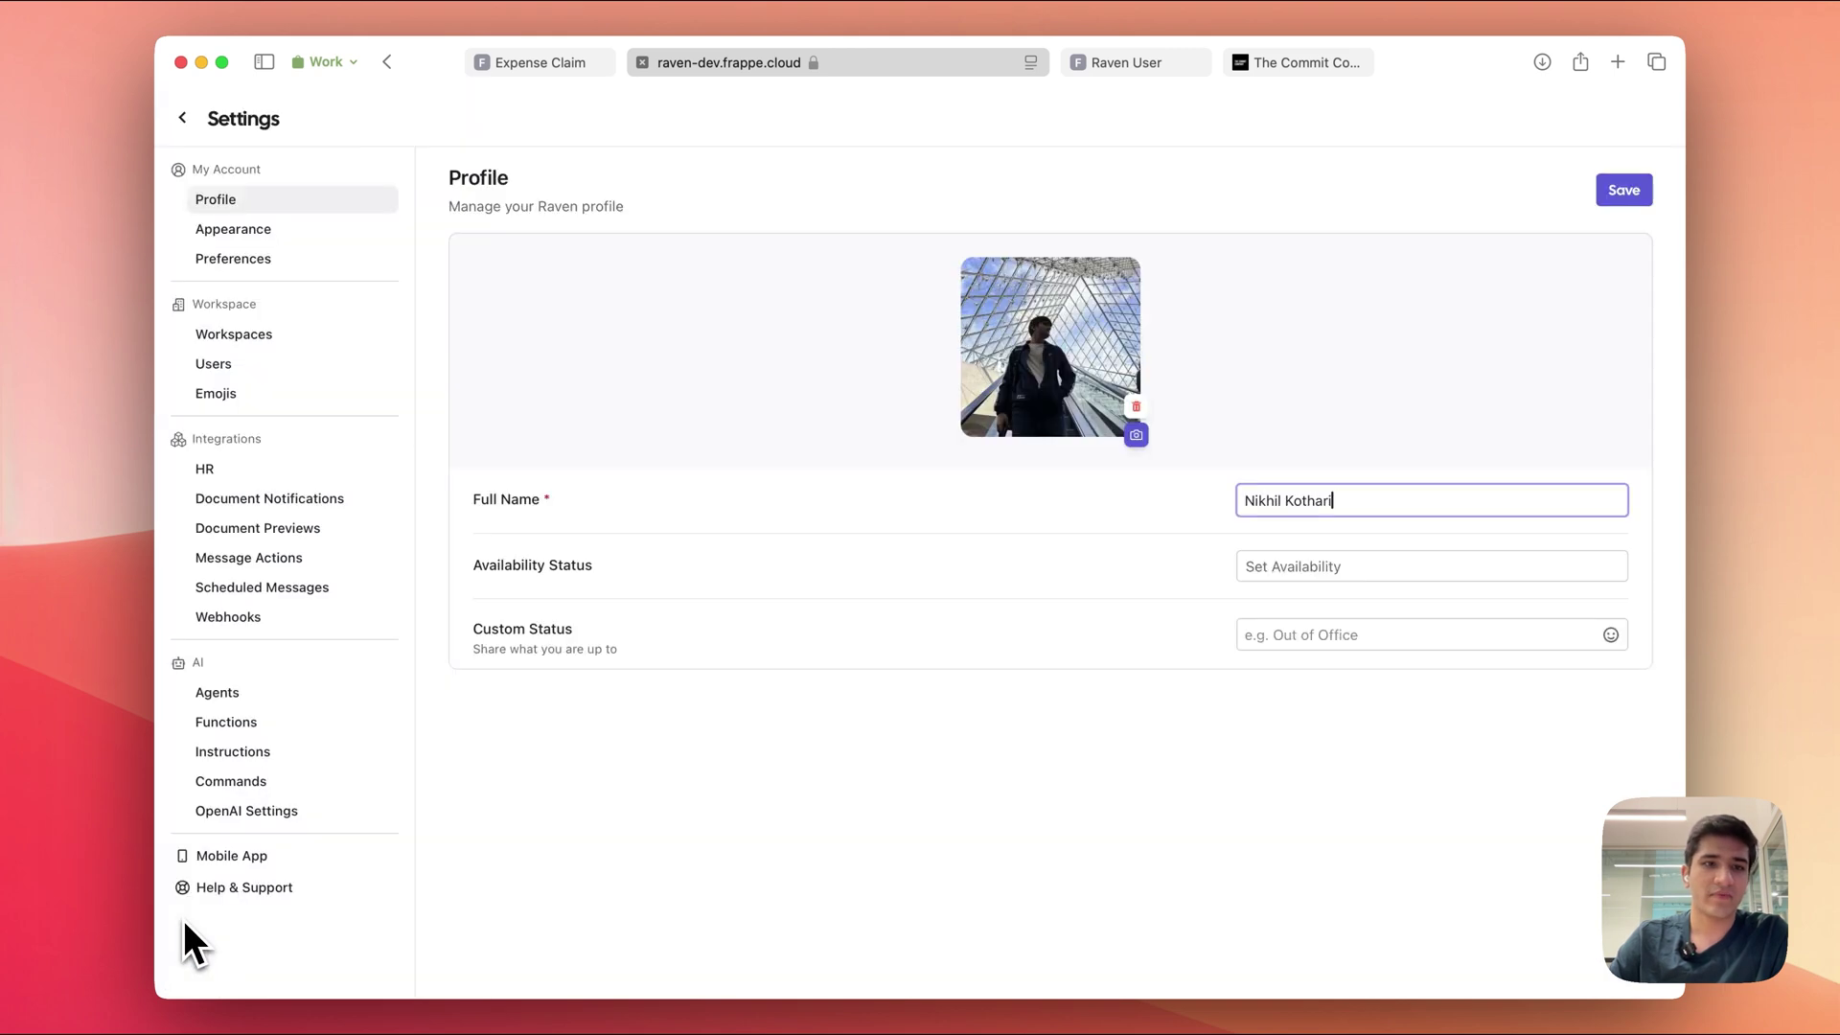
left_click(228, 698)
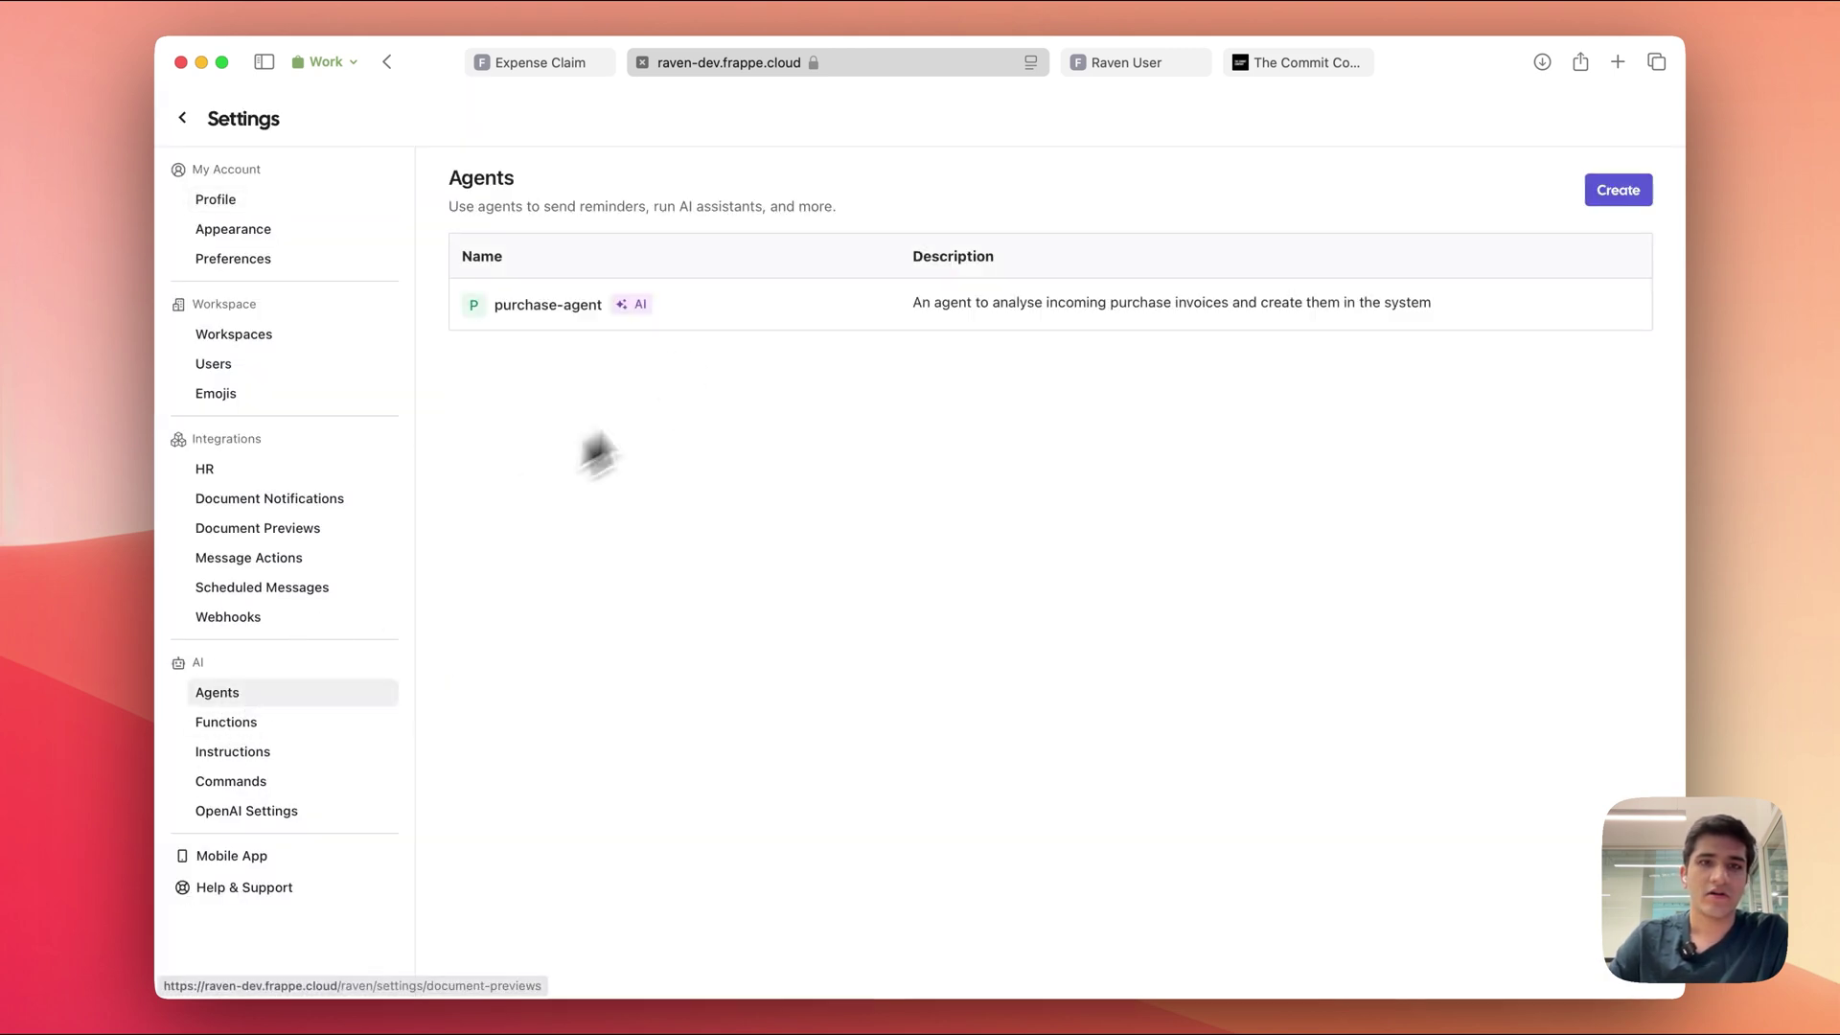
left_click(1610, 195)
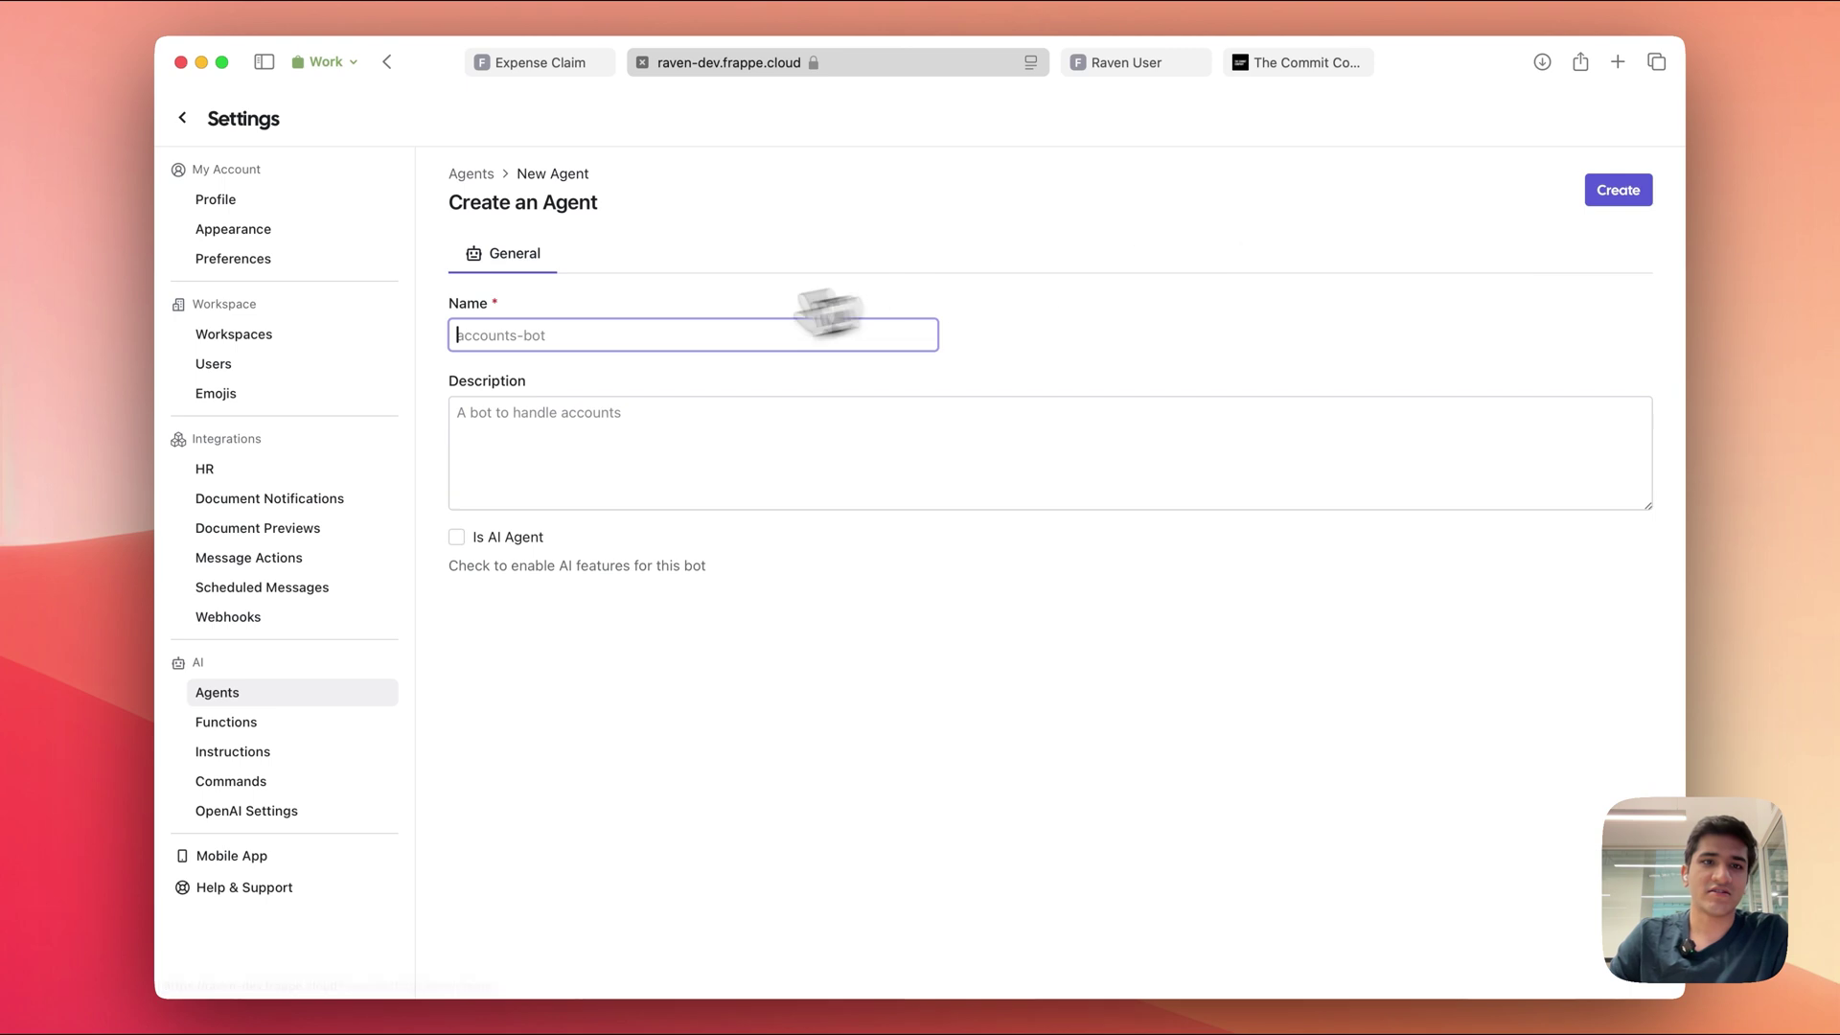
Create the agent 'expenso' with the description 'A bot to handle expense claims'.
left_click(587, 340)
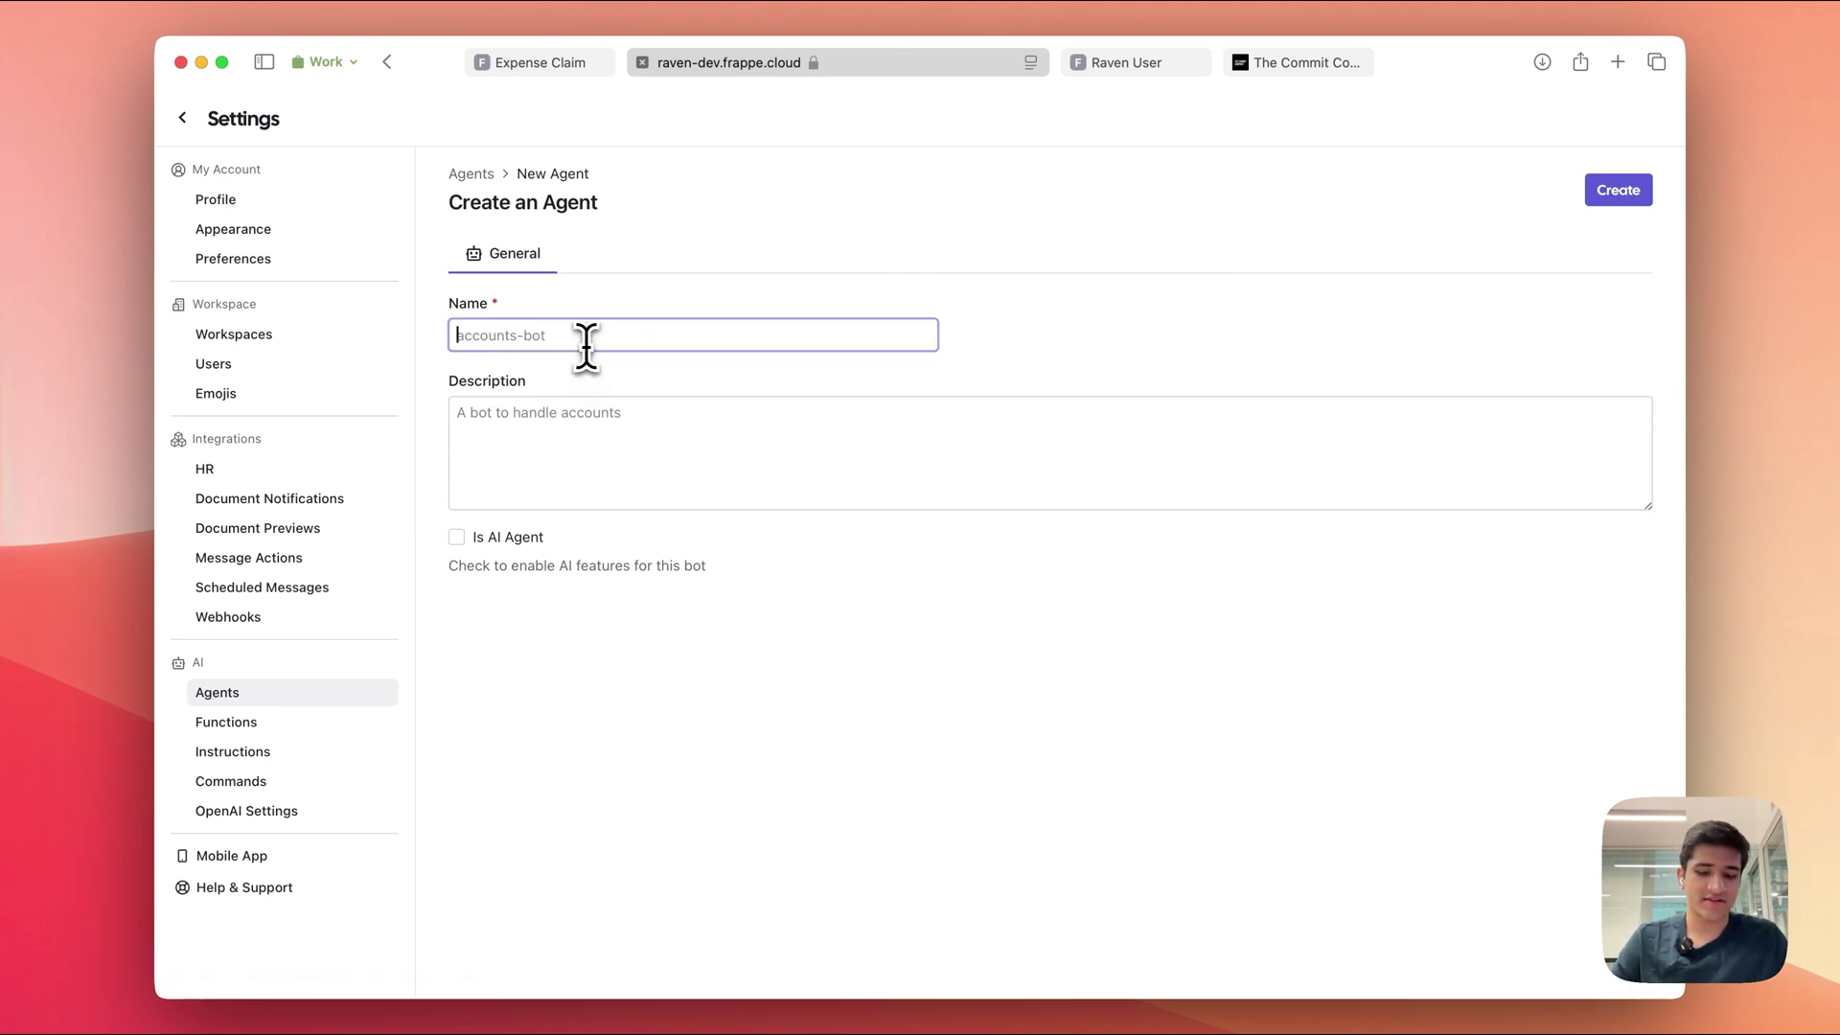
type("expense")
key("BackSpace")
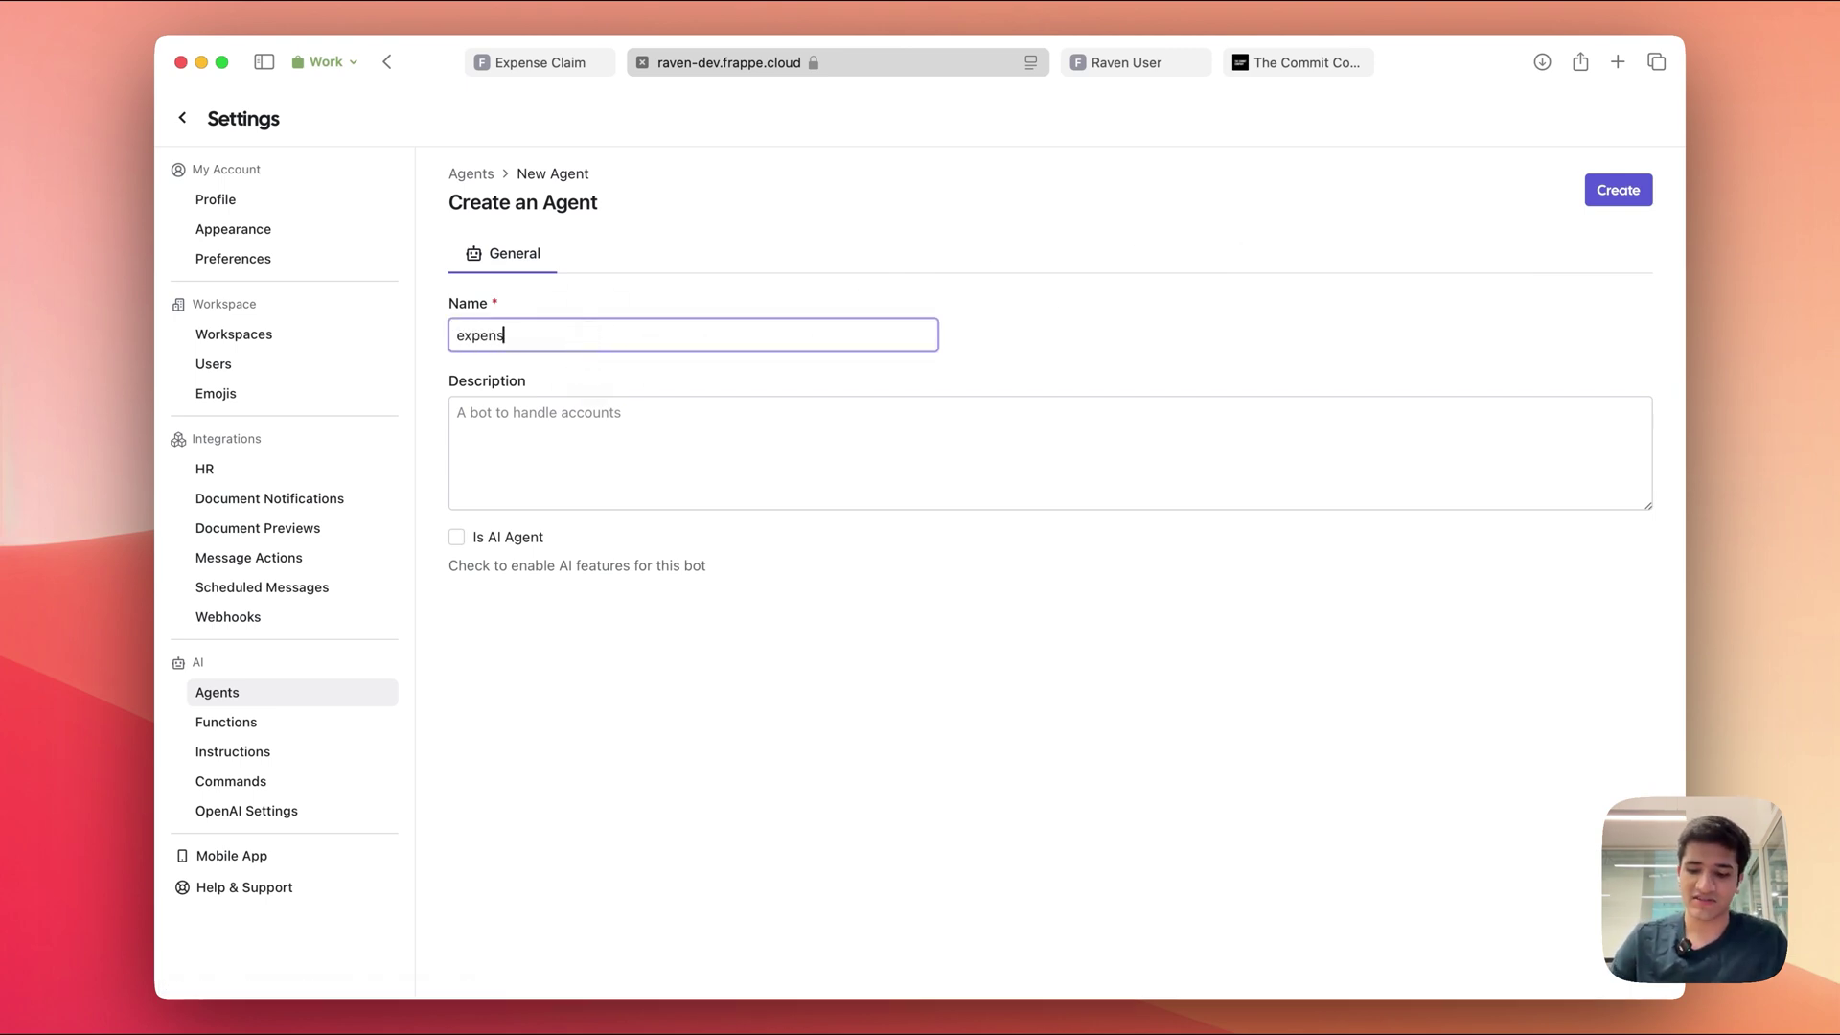
type("o")
left_click(657, 413)
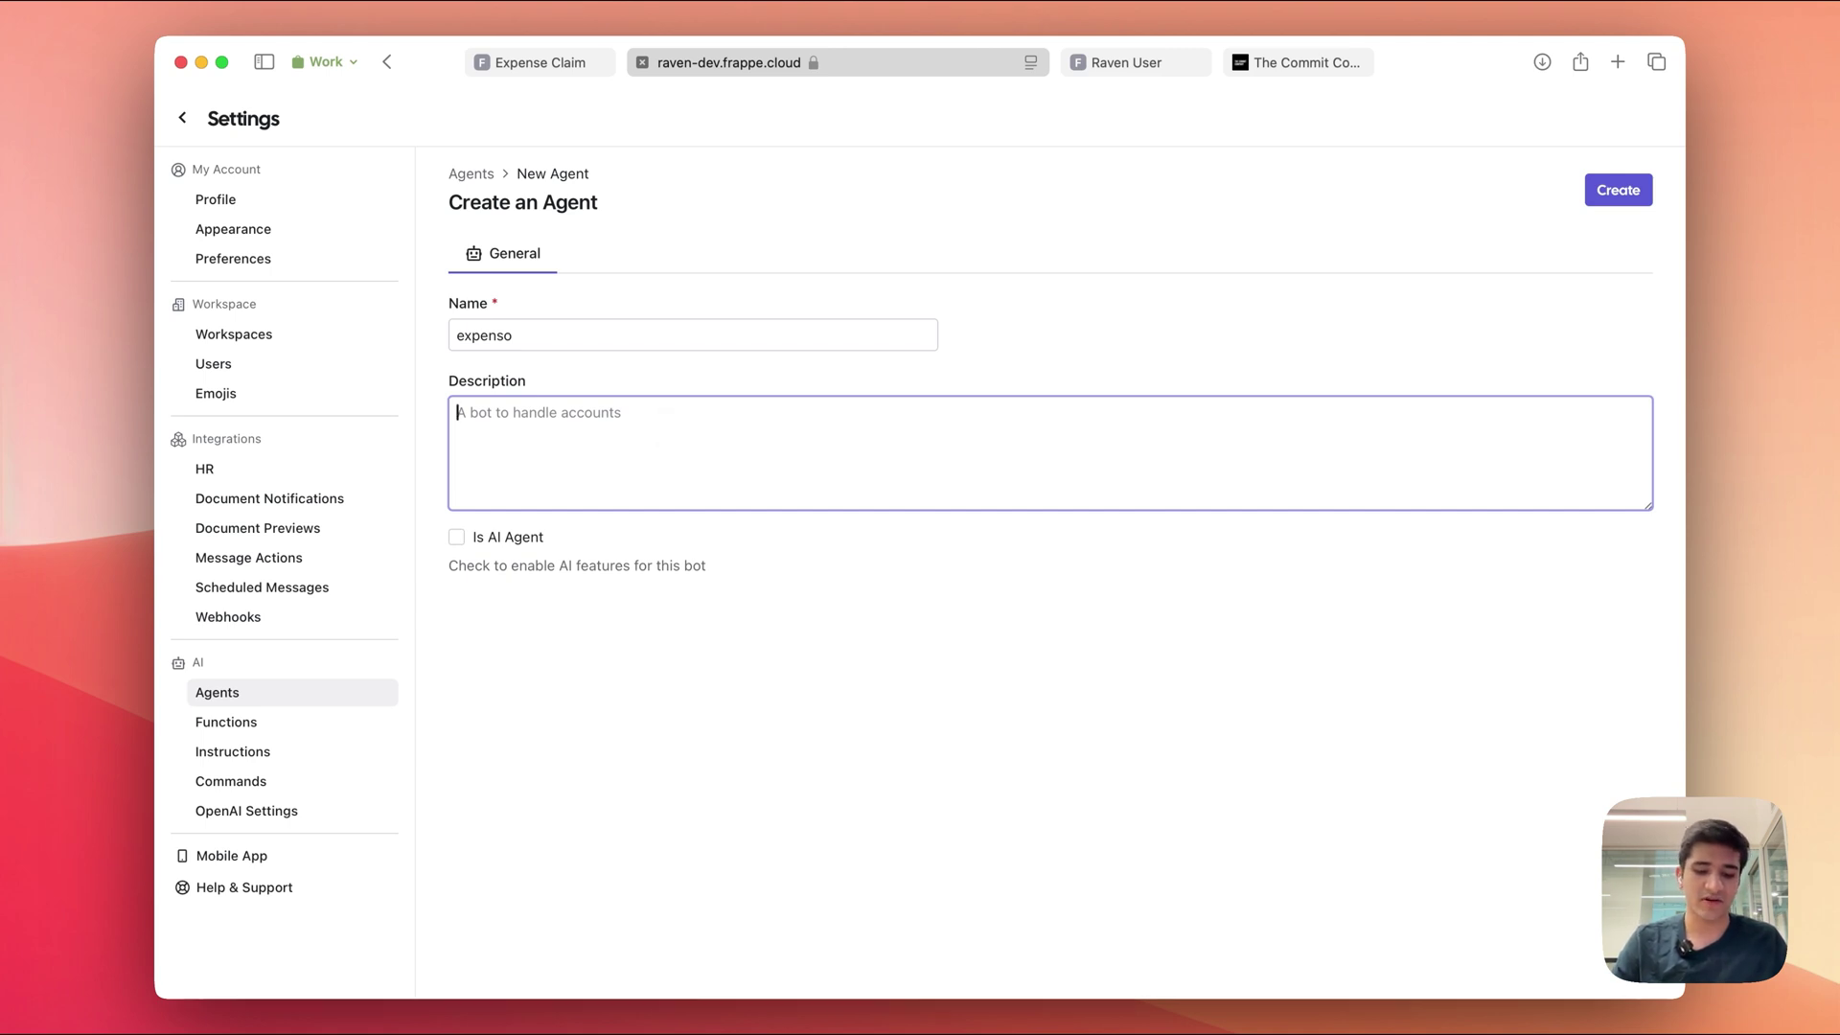
type("A bot to ")
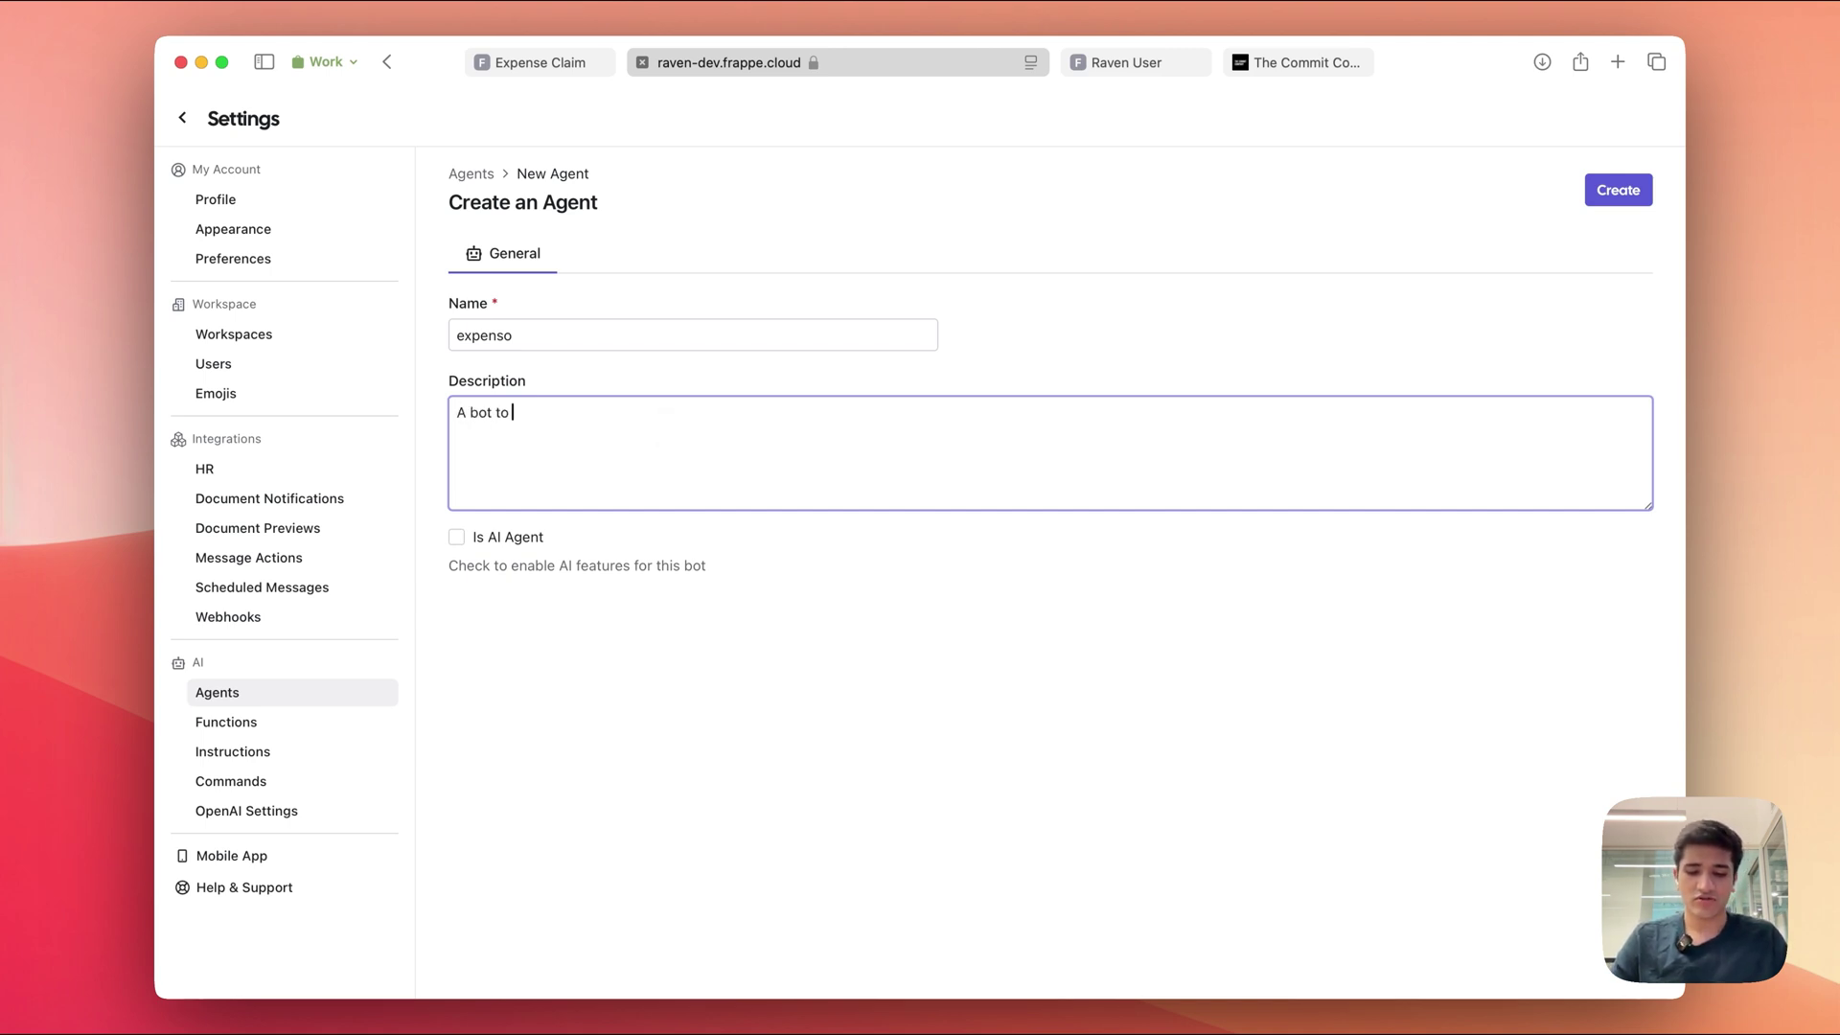
type("handle expense claims")
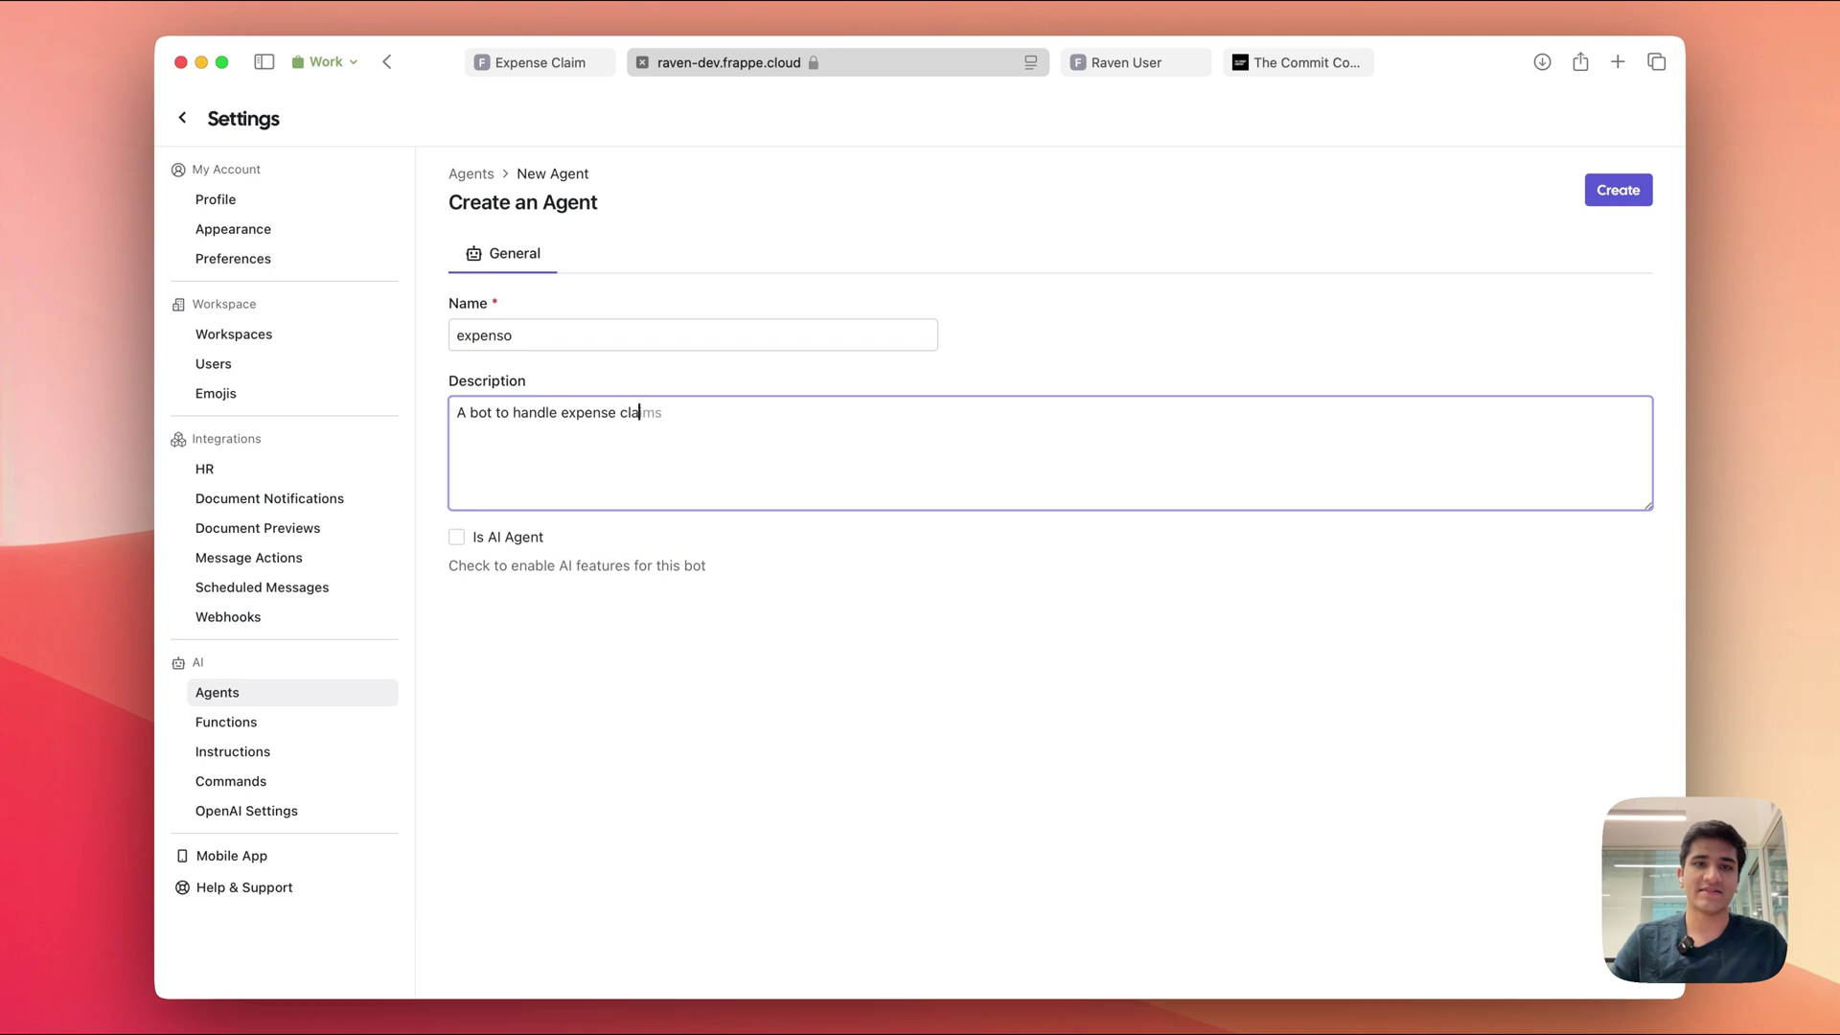
left_click(913, 548)
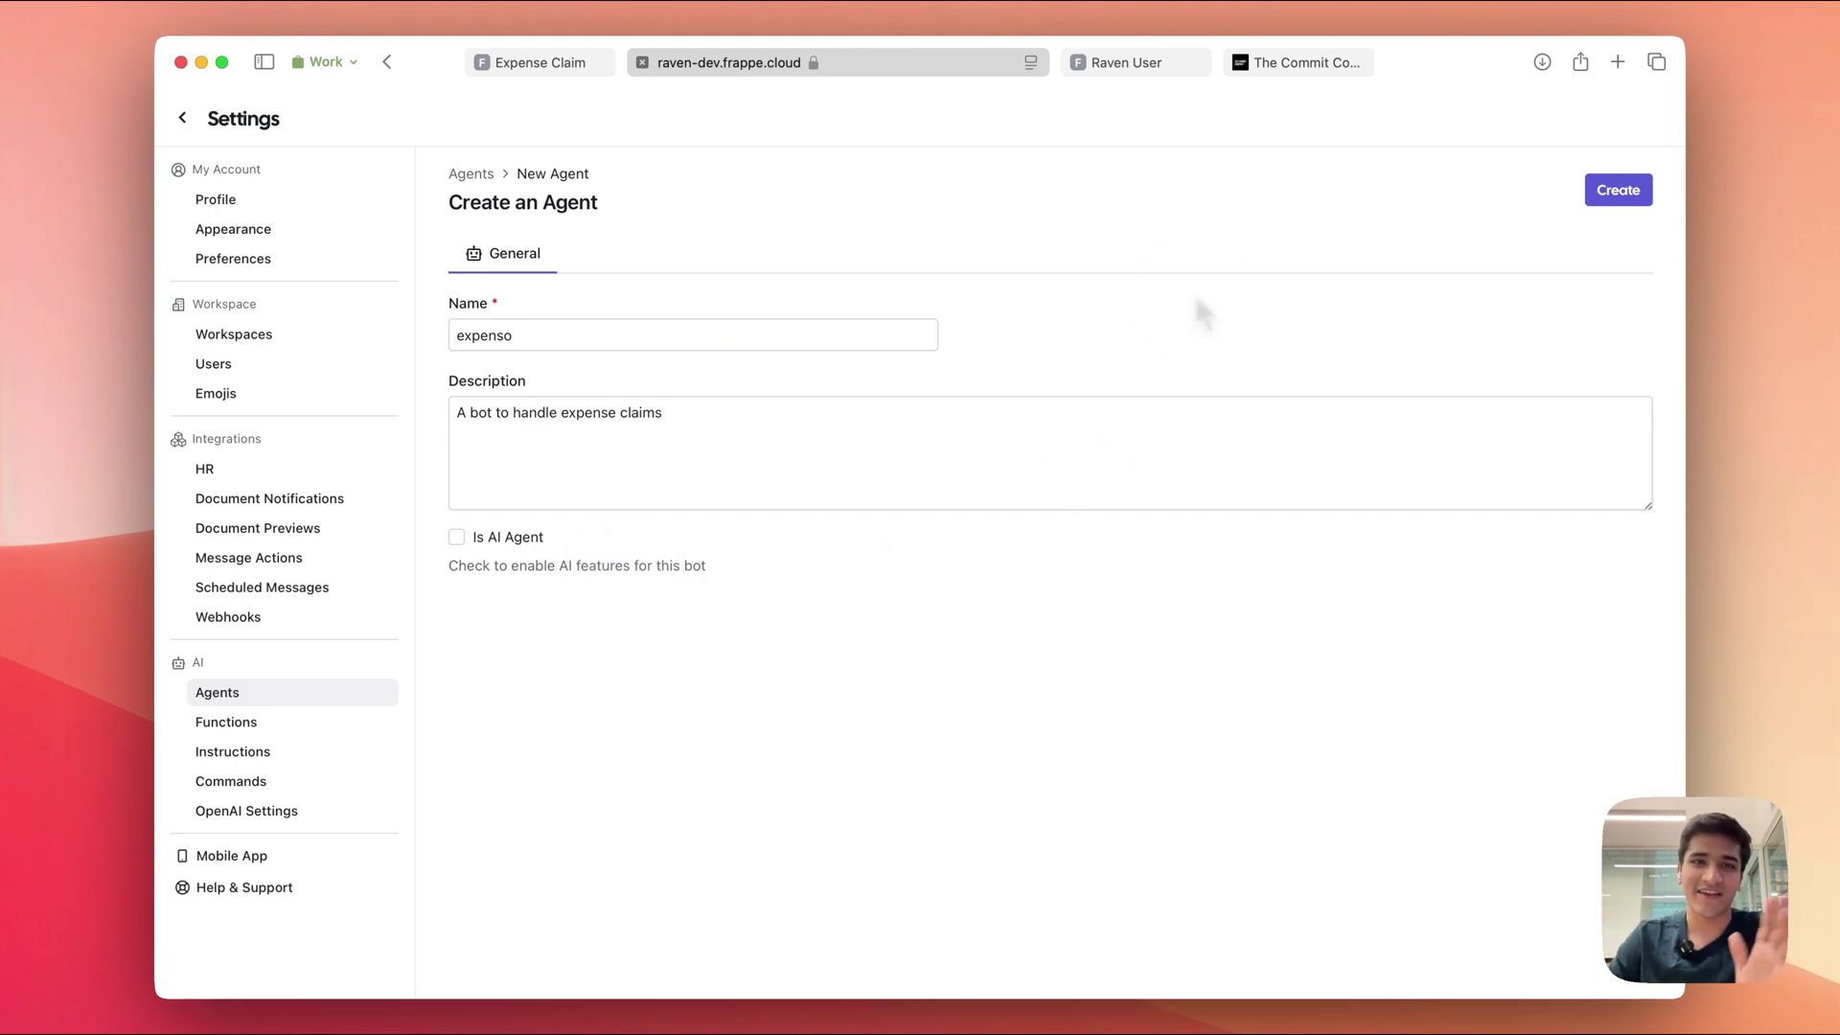
left_click(1606, 197)
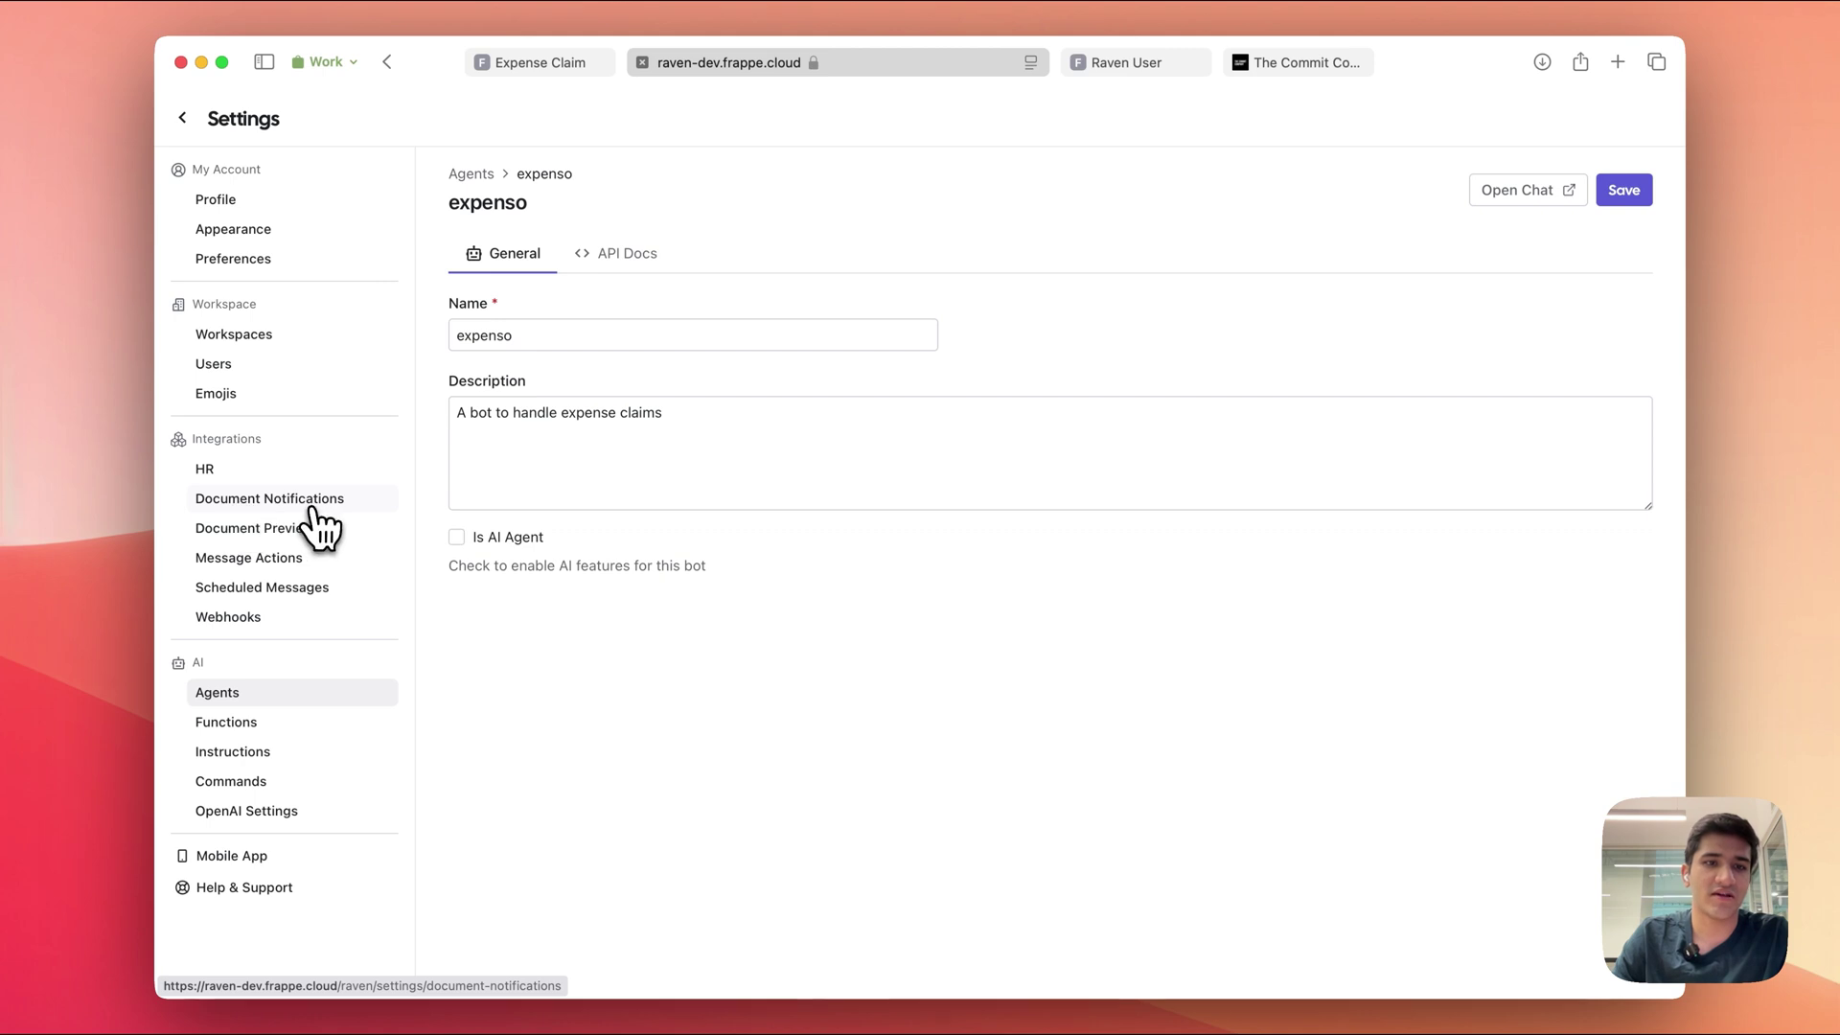
Create the first document notification and name it 'Expense Claim Created'.
left_click(248, 518)
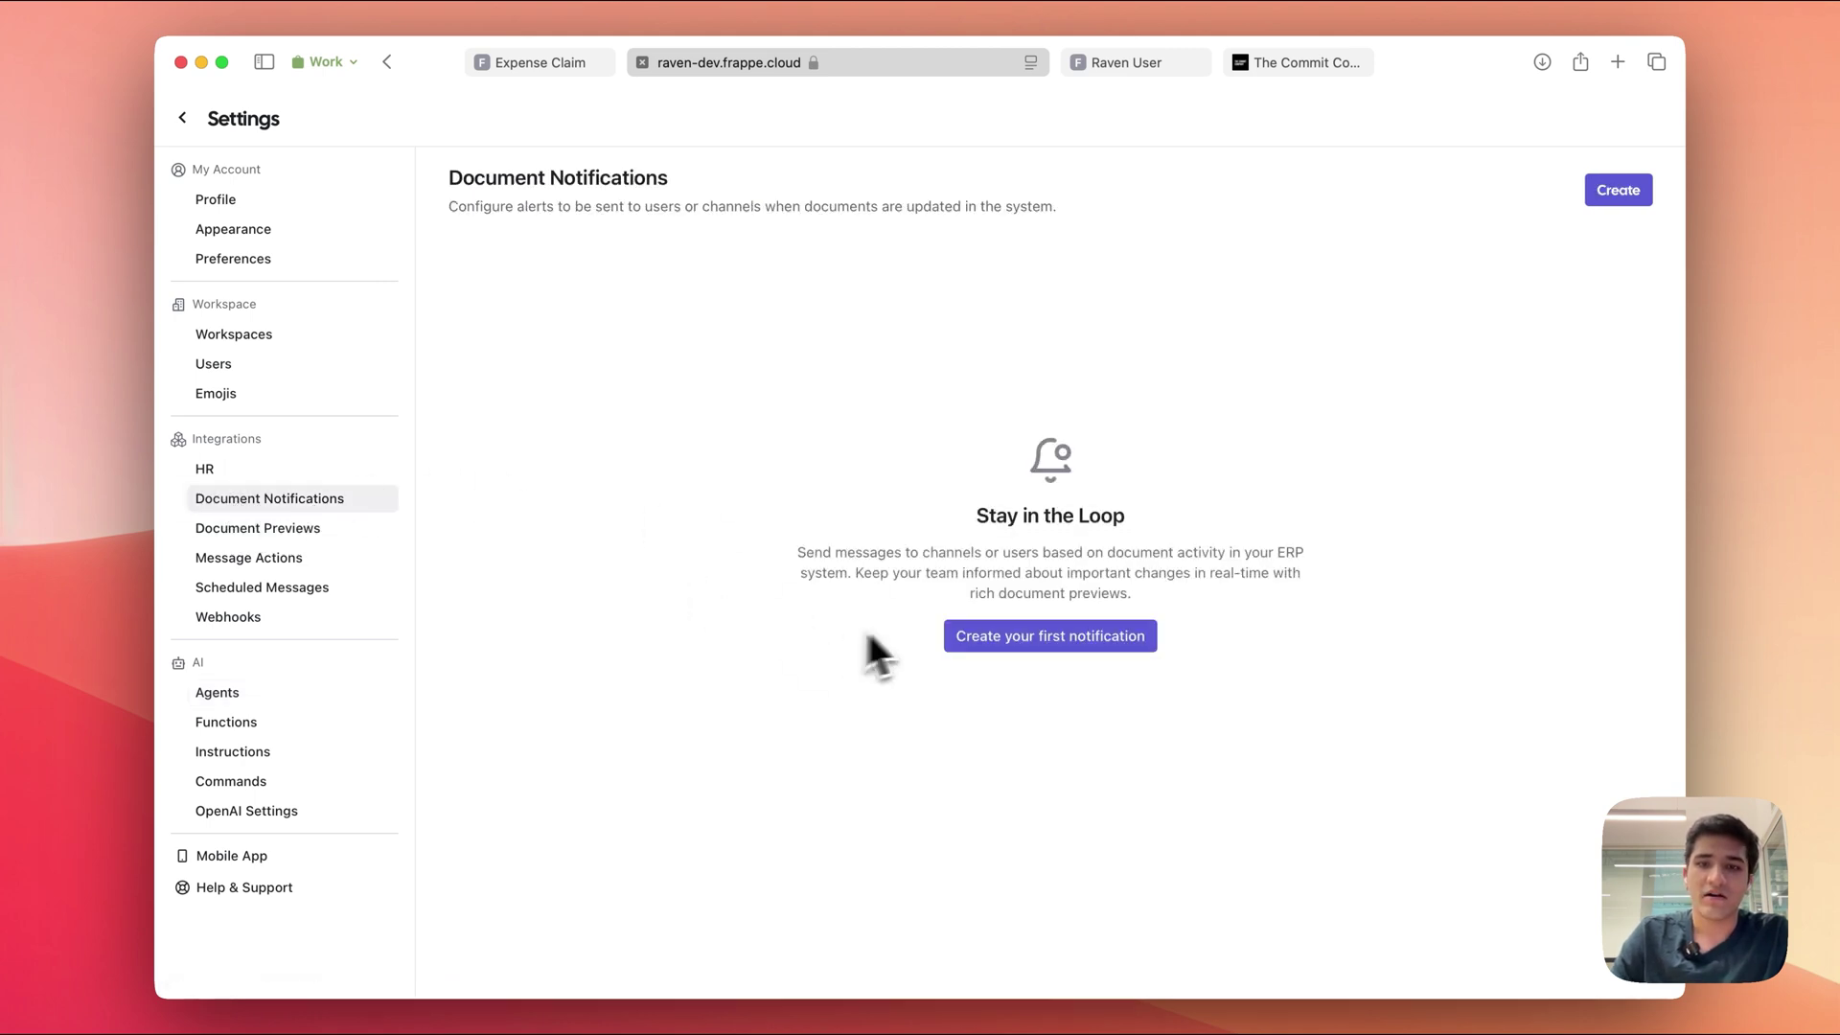
left_click(1073, 651)
left_click(548, 335)
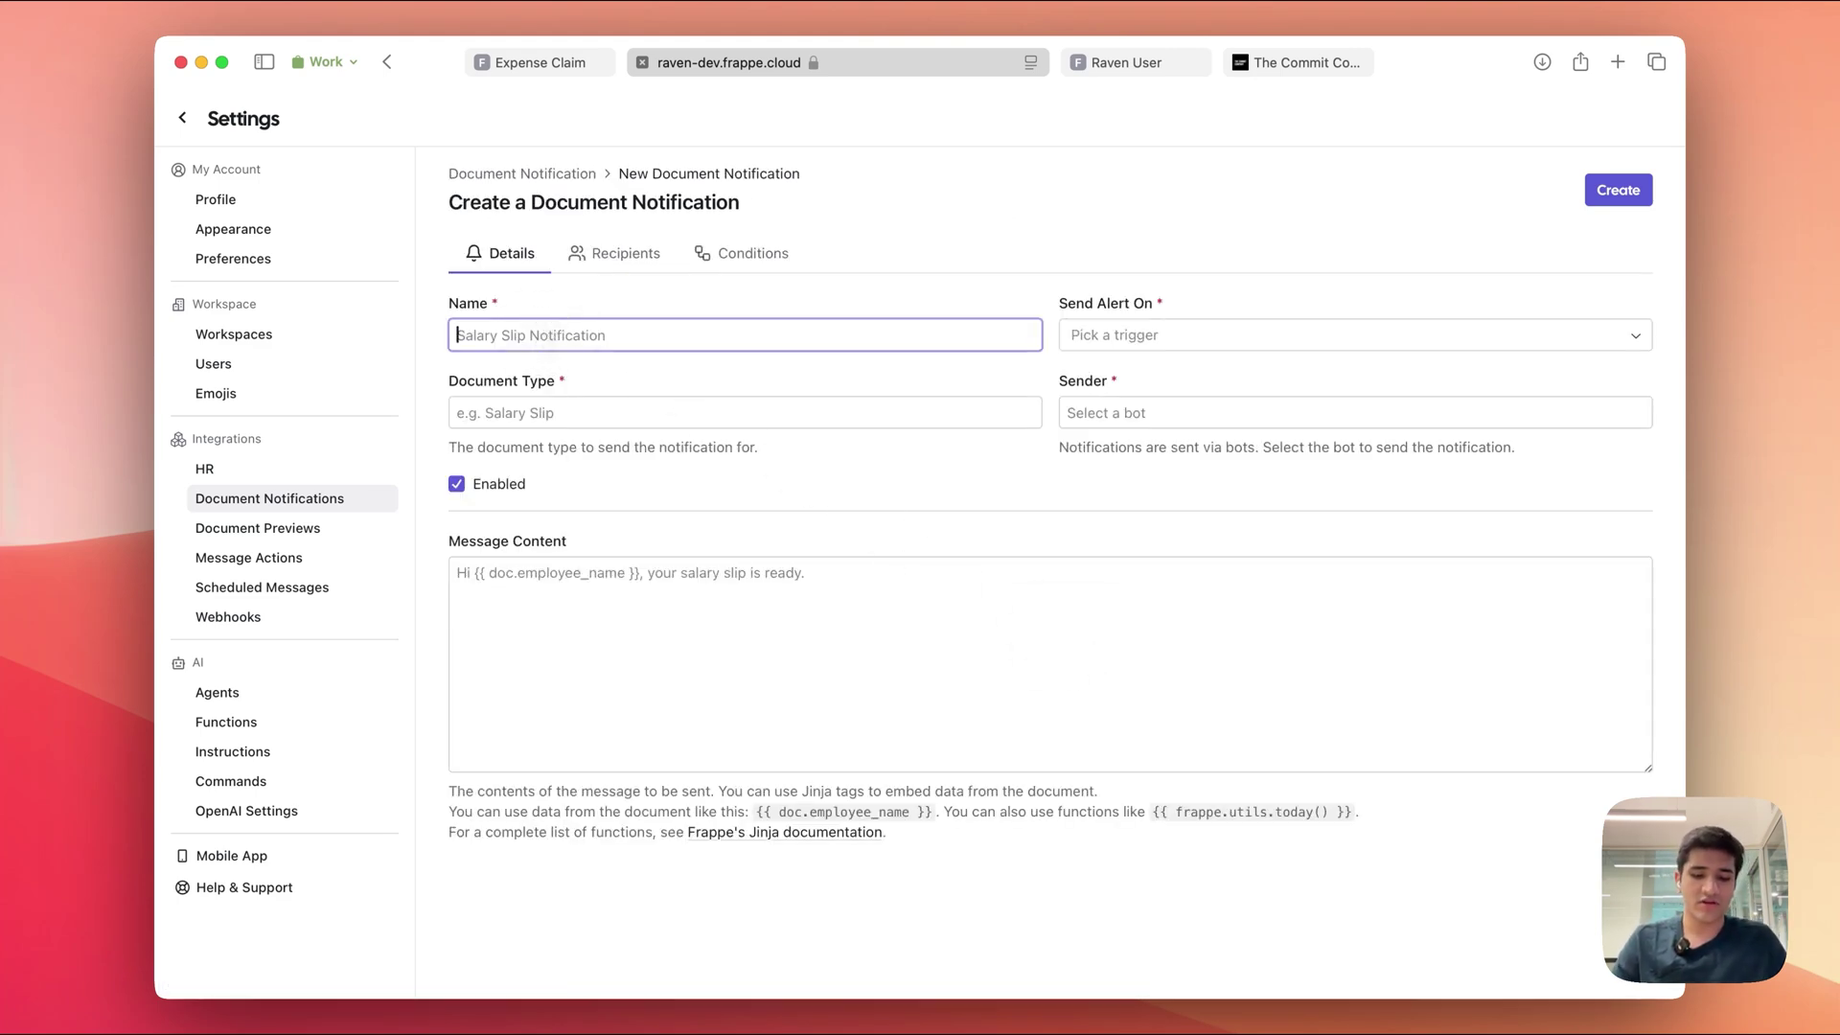
type("Expsn")
key("BackSpace")
key("BackSpace")
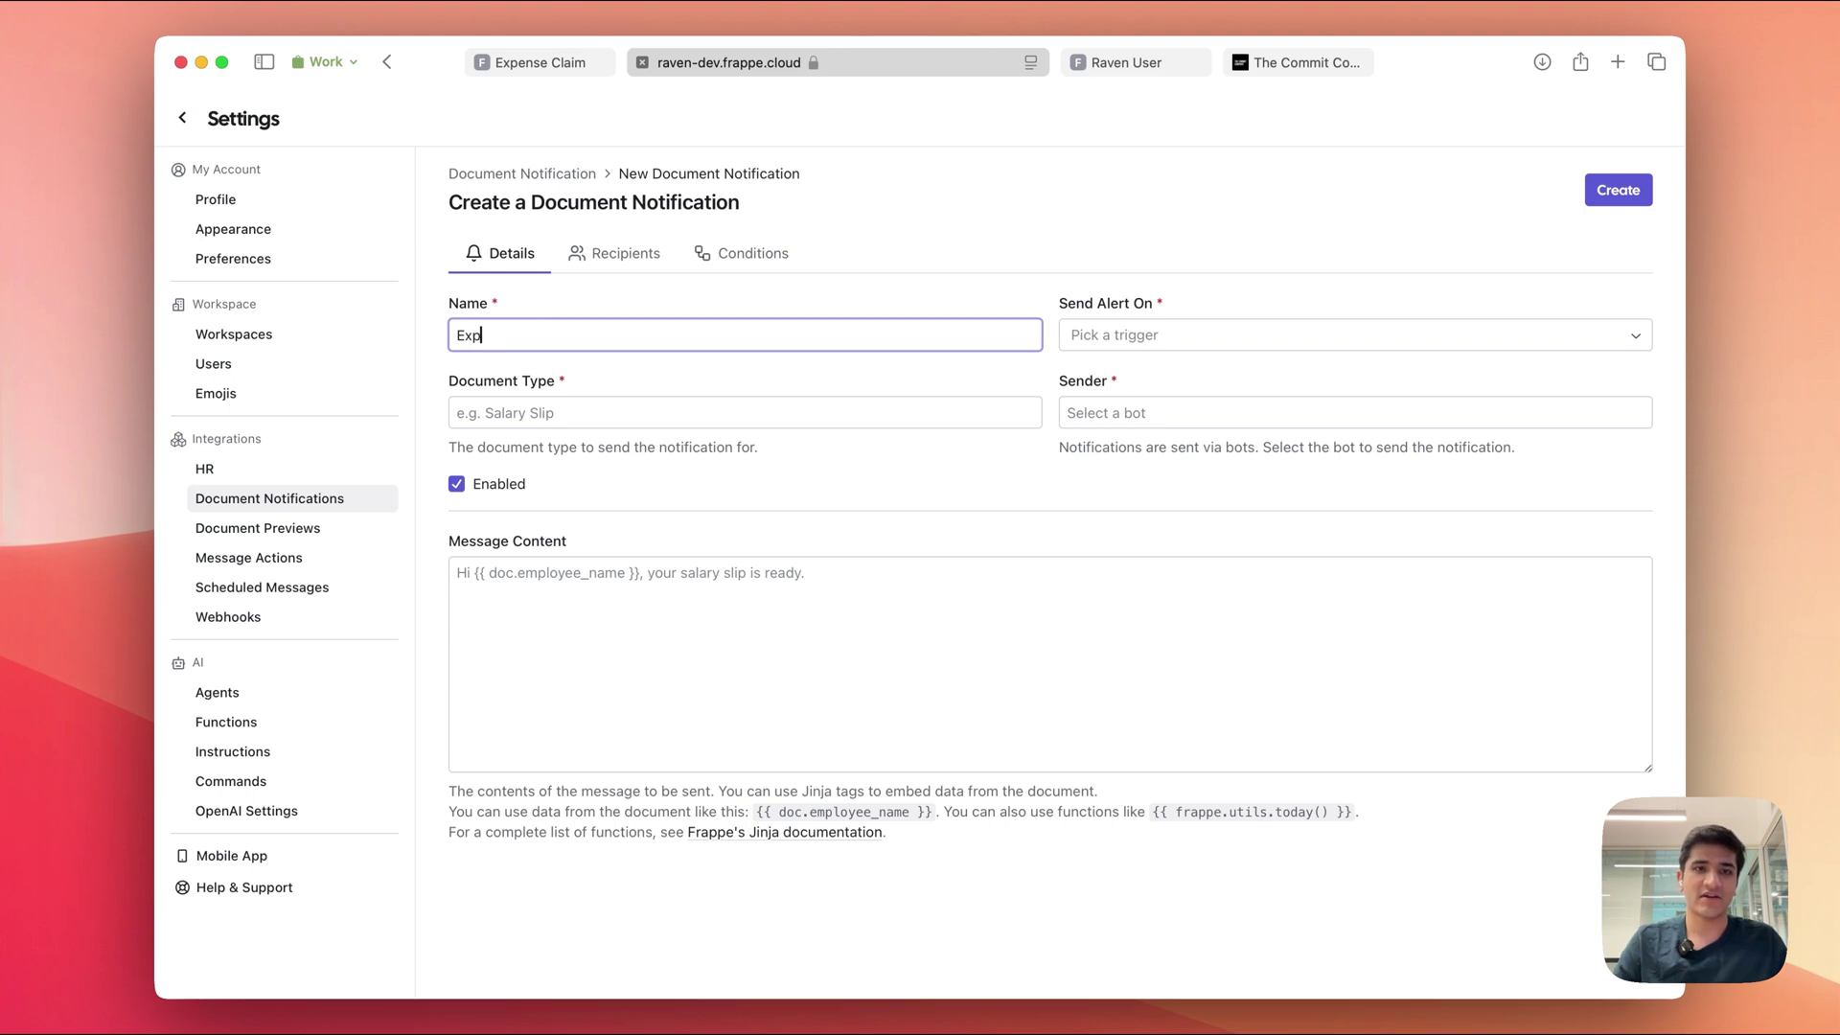
type("ense Cl")
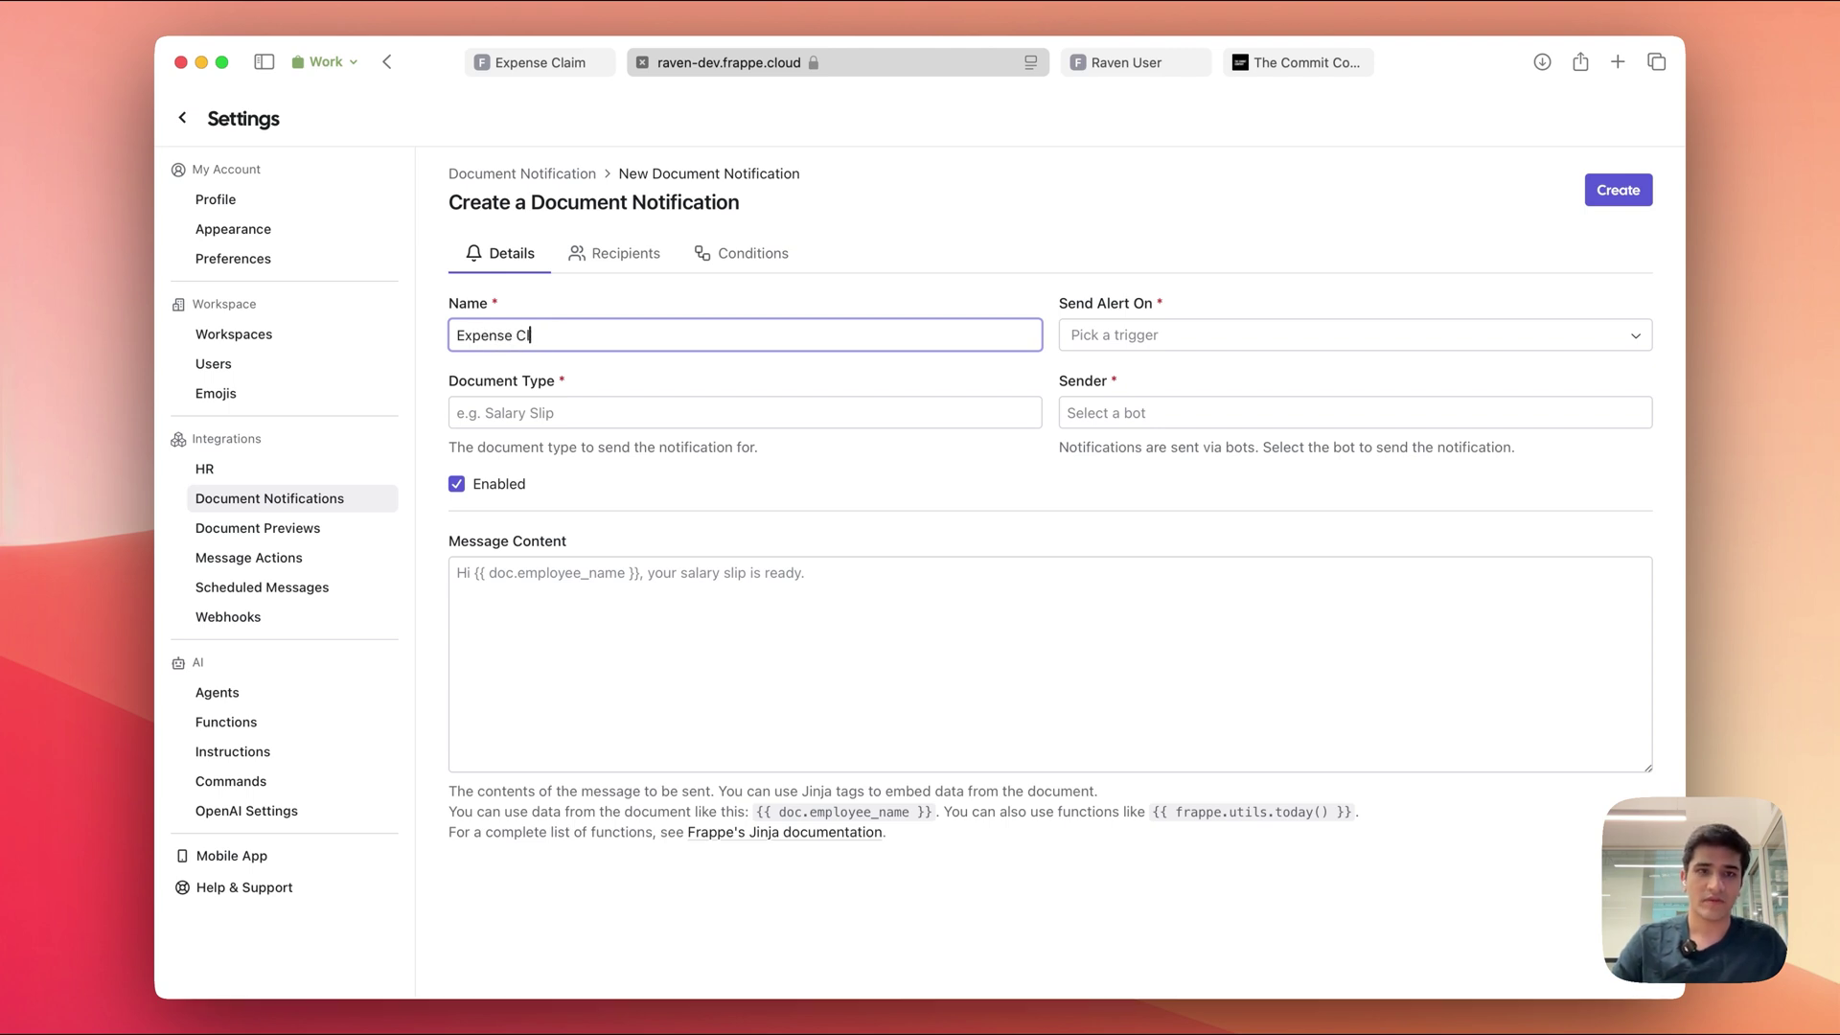
type("aim Created")
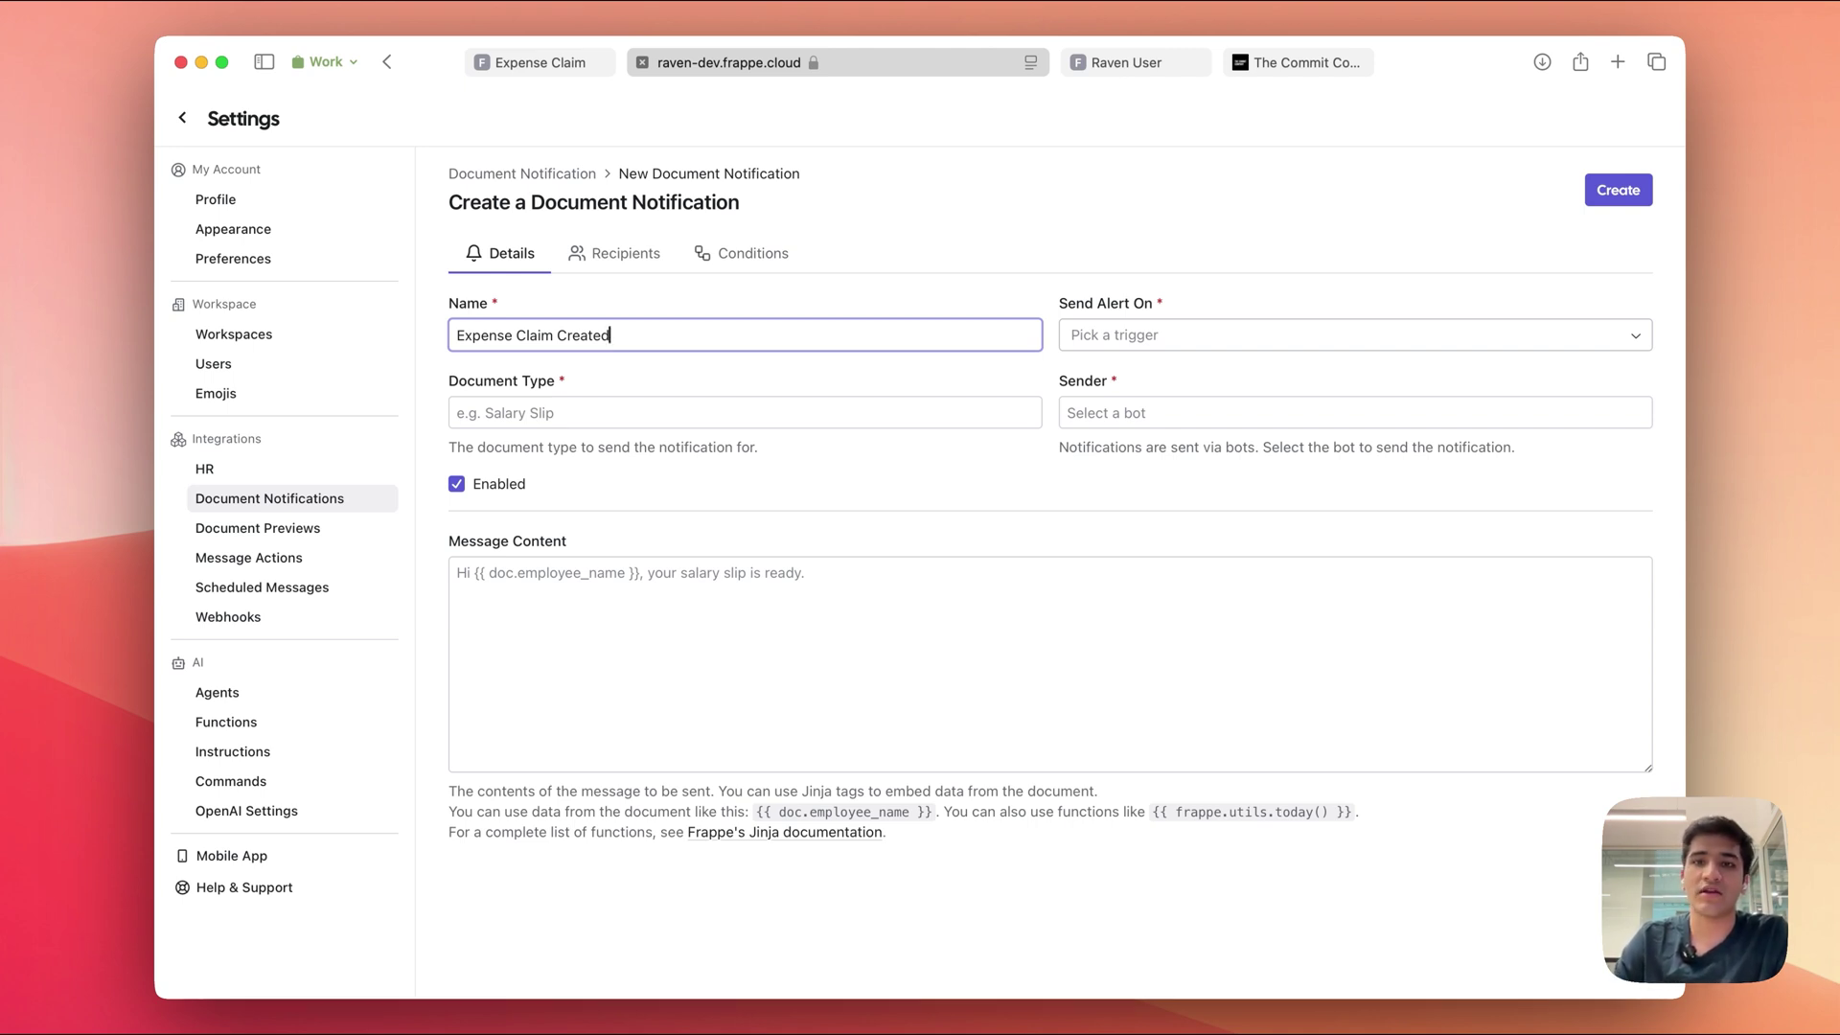
Set the alert to send on New Document for the Expense Claim document type.
left_click(1127, 335)
left_click(1081, 337)
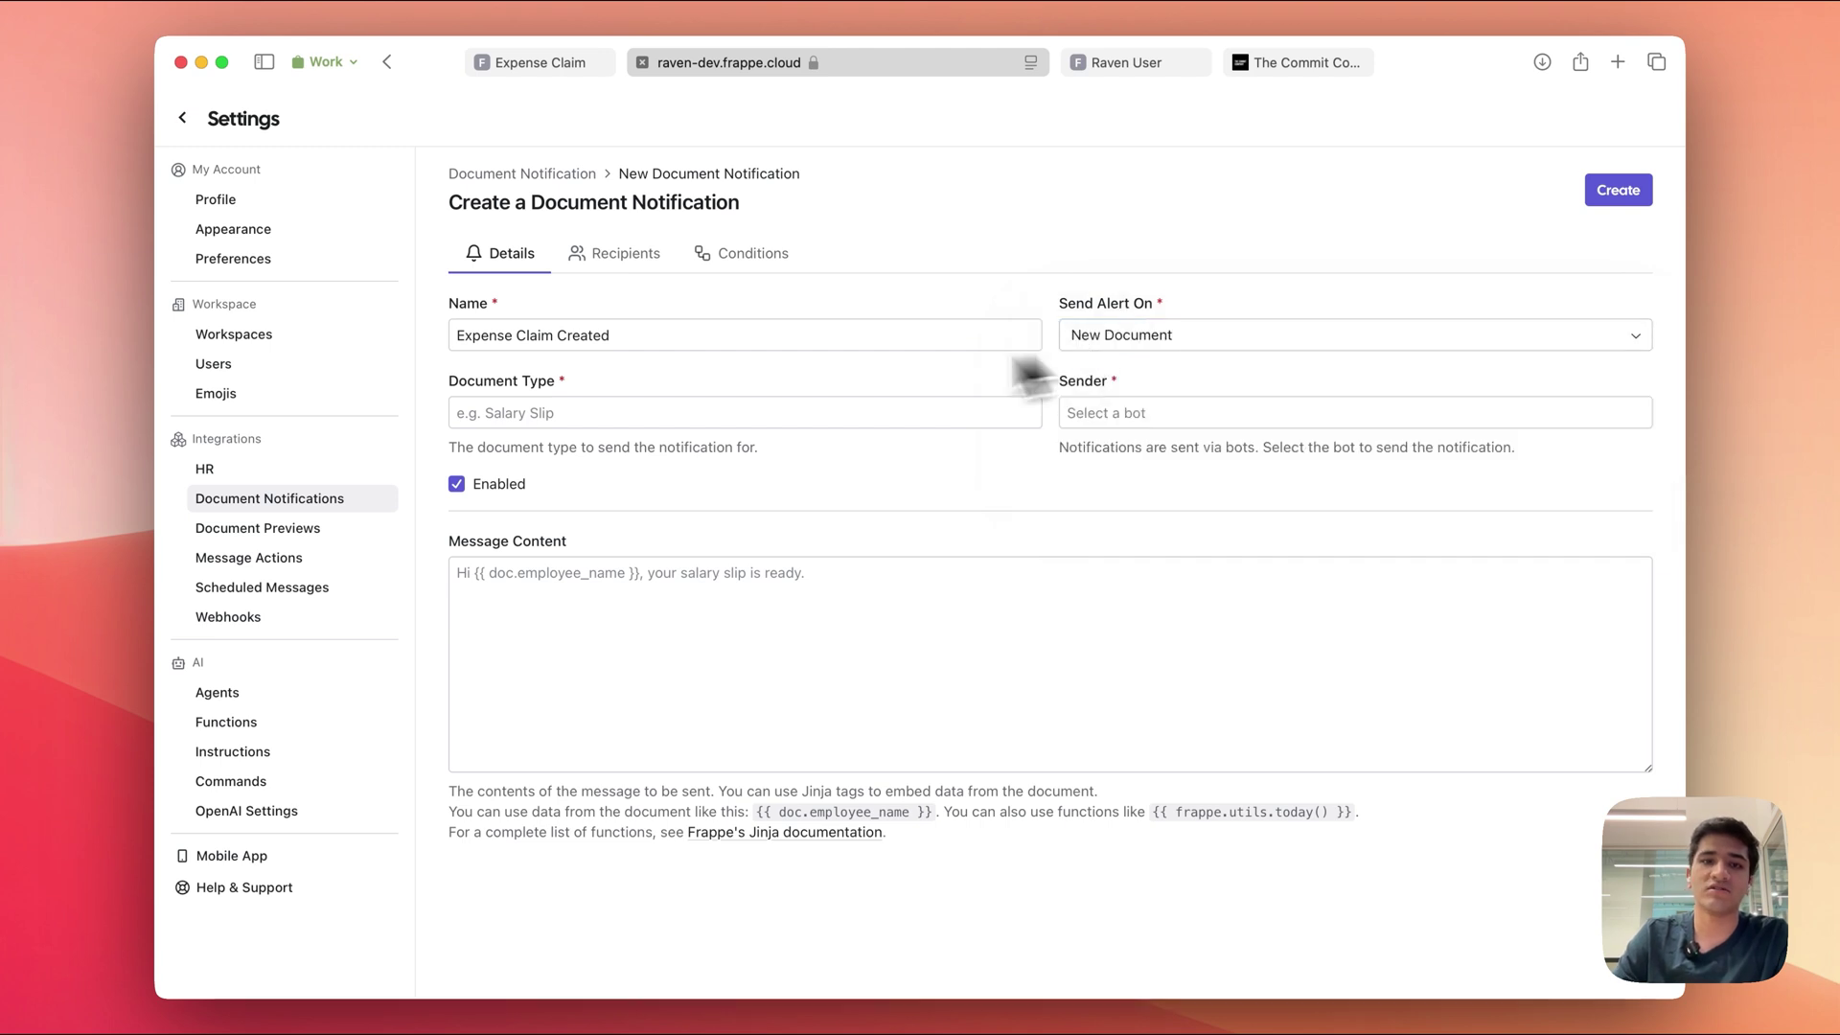
left_click(496, 413)
type("expense")
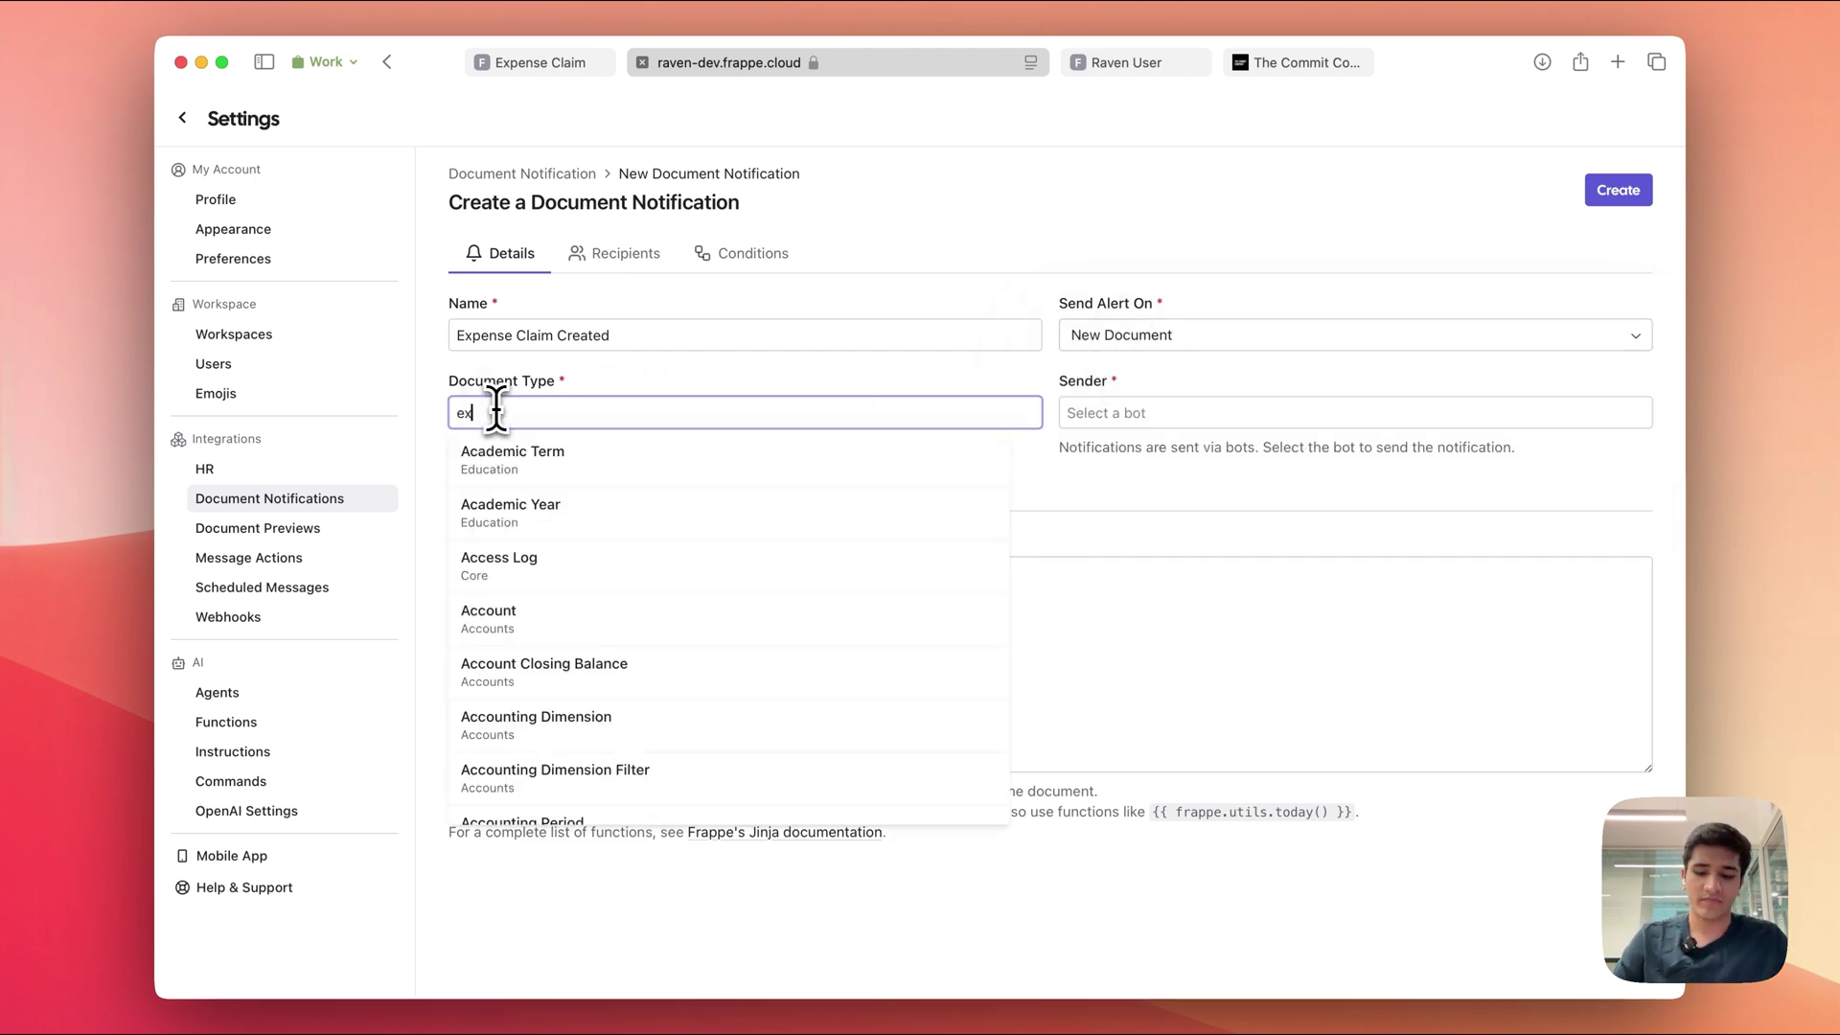
left_click(508, 456)
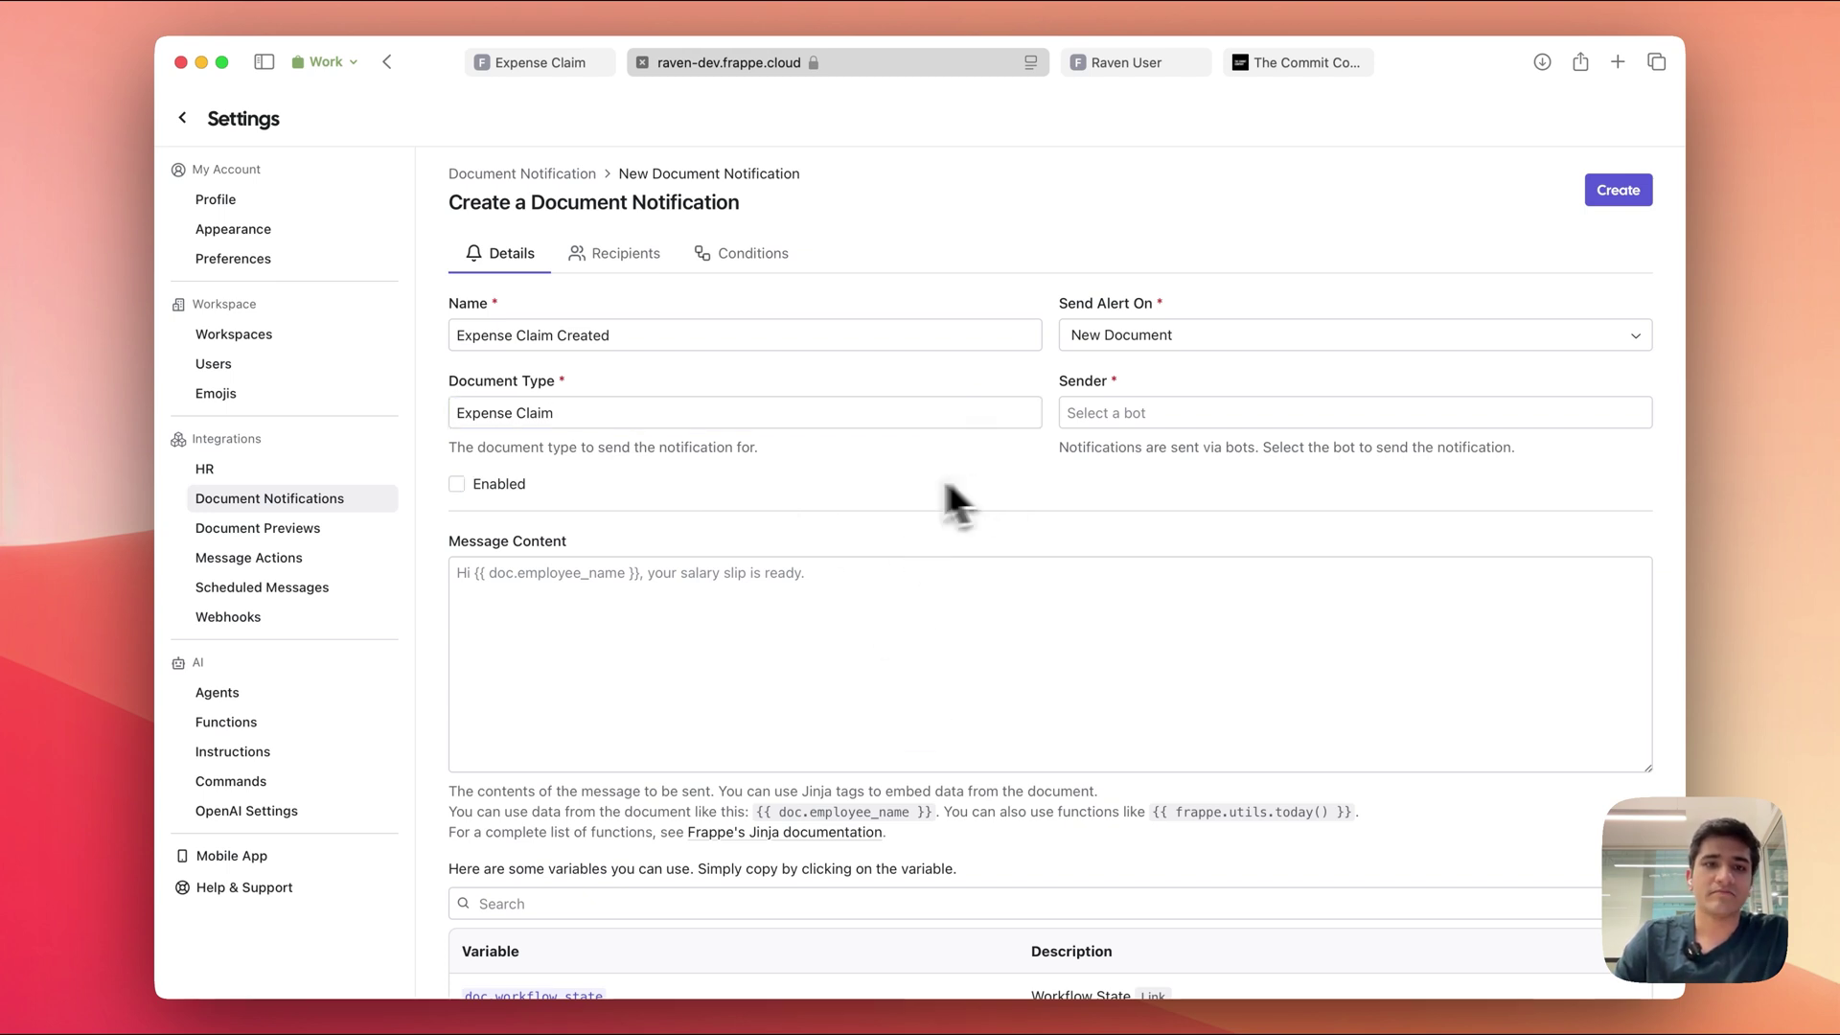
Keep the notification enabled and choose expenso as the sender bot.
left_click(529, 486)
left_click(512, 489)
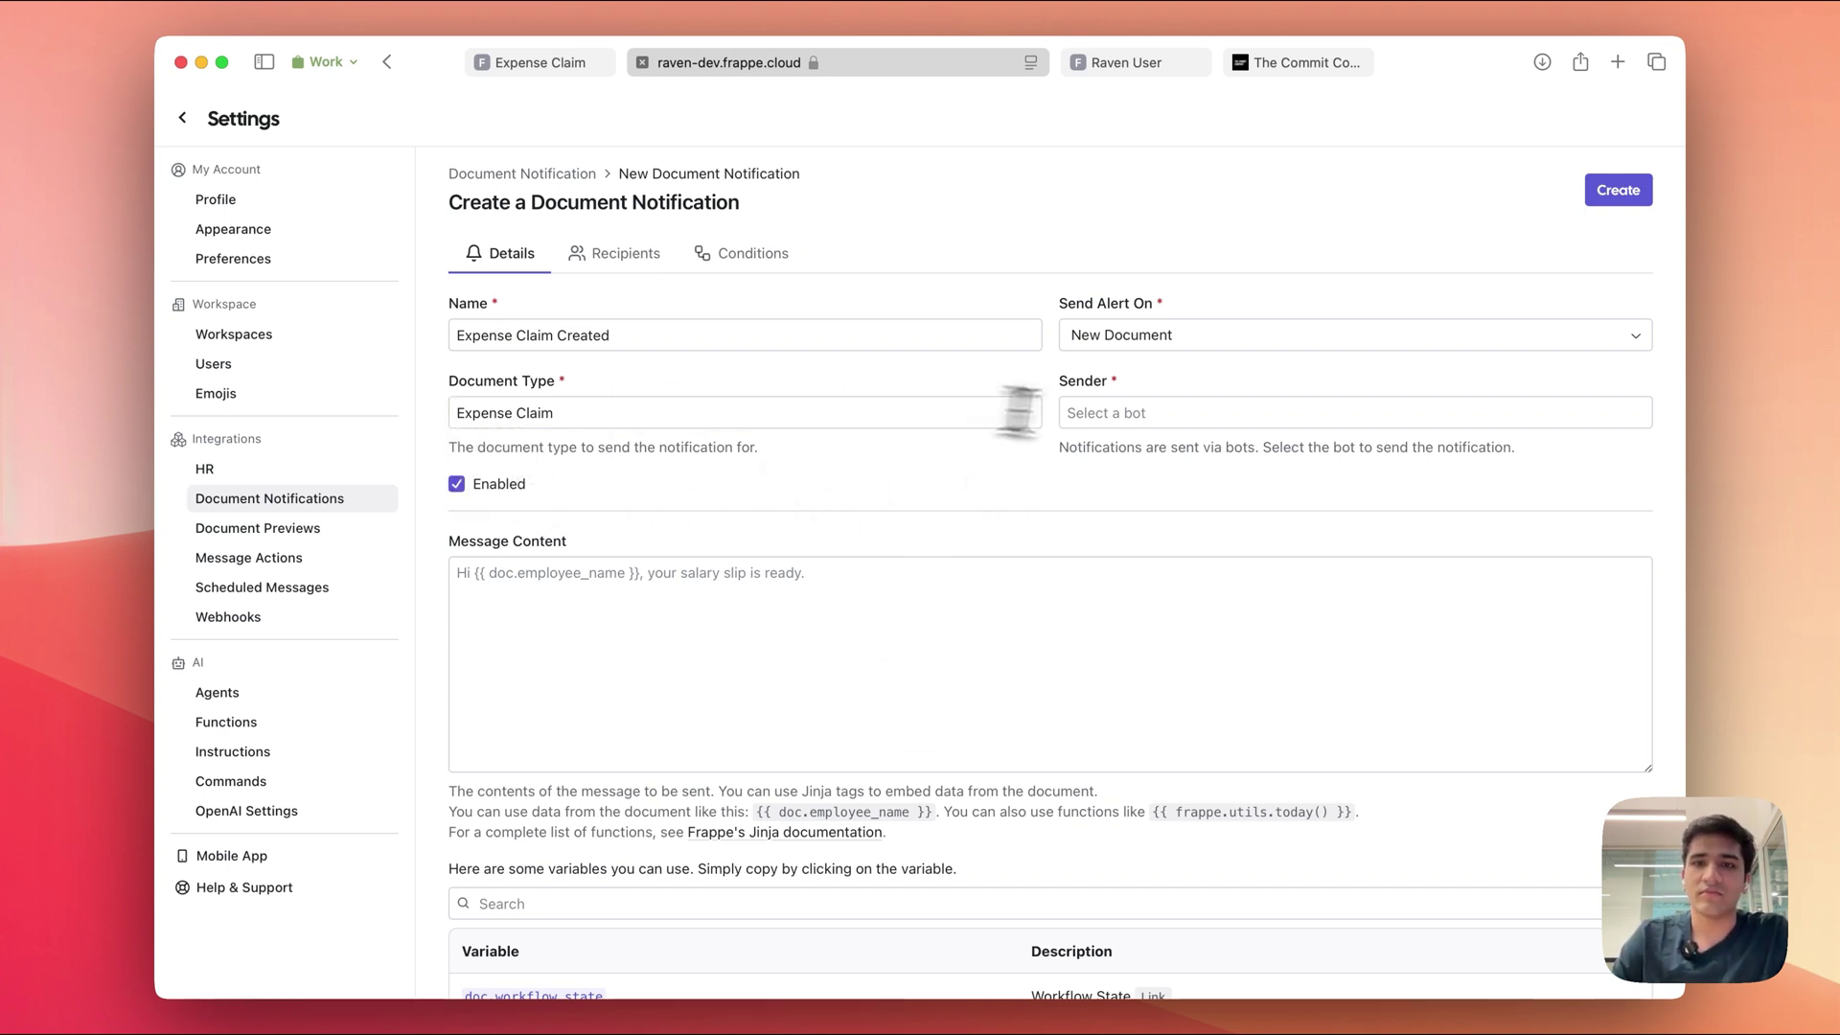
left_click(1175, 412)
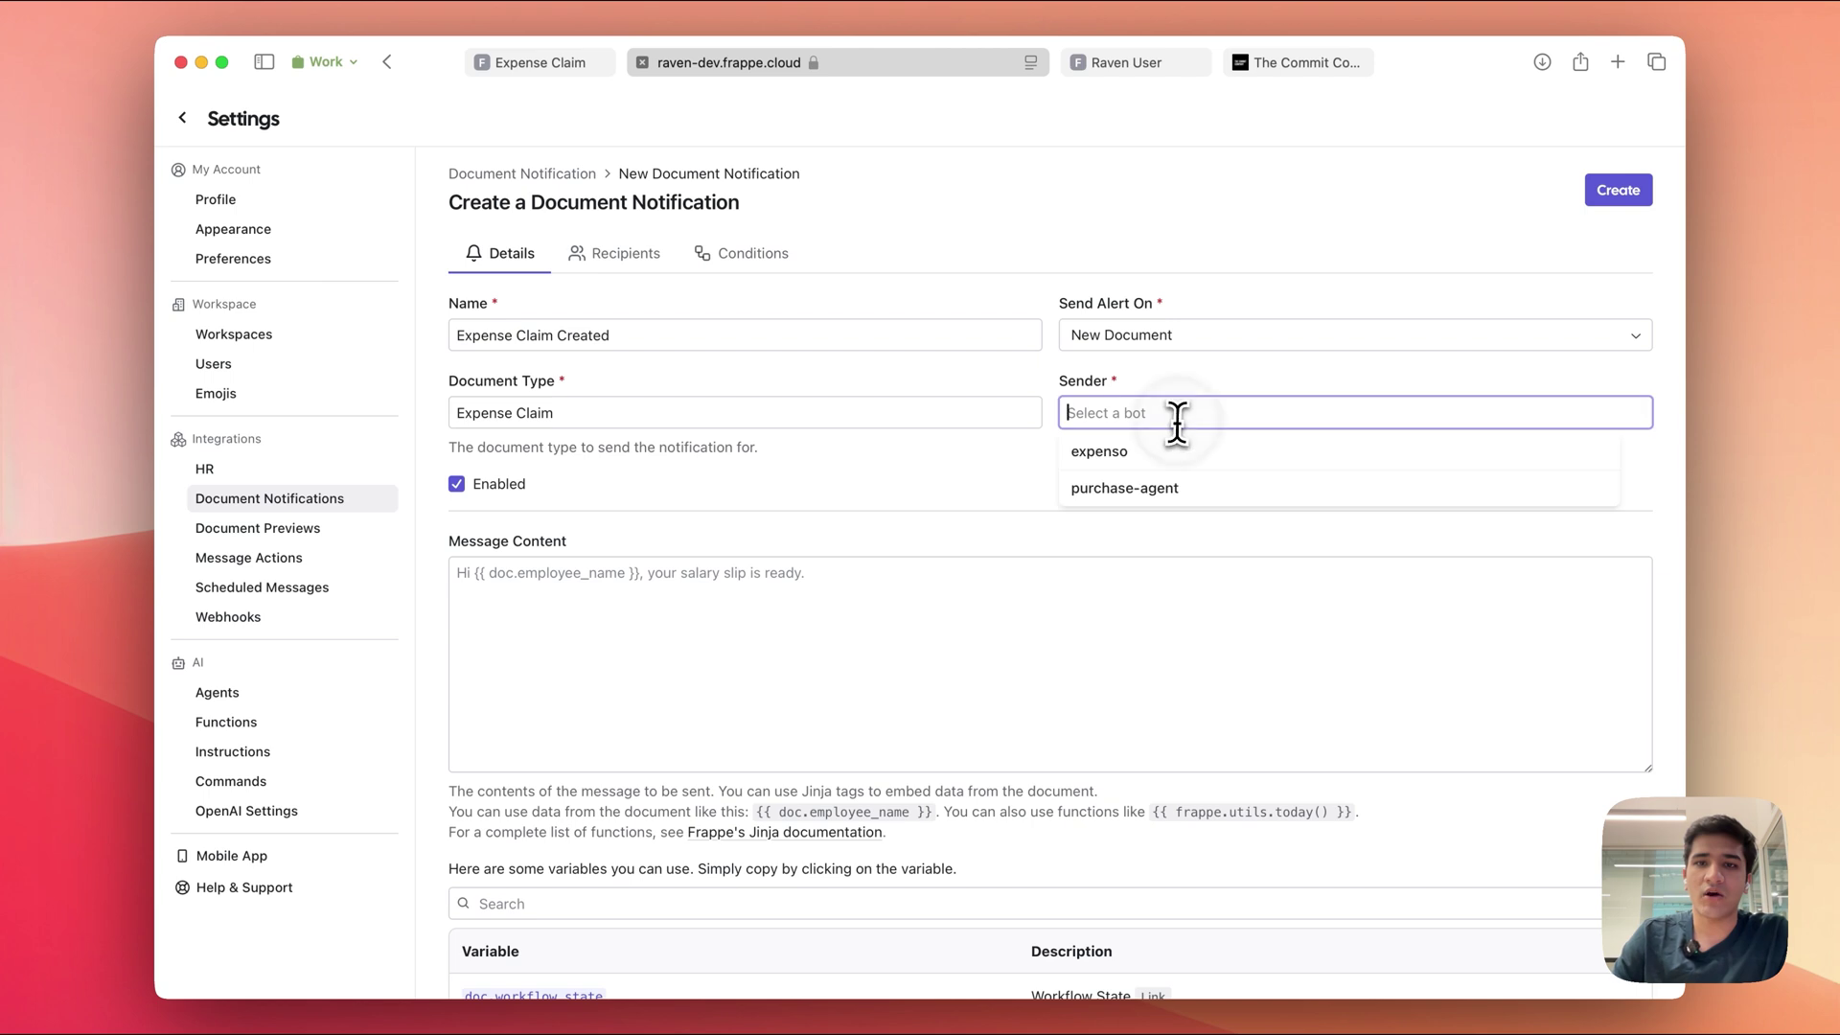
left_click(1124, 452)
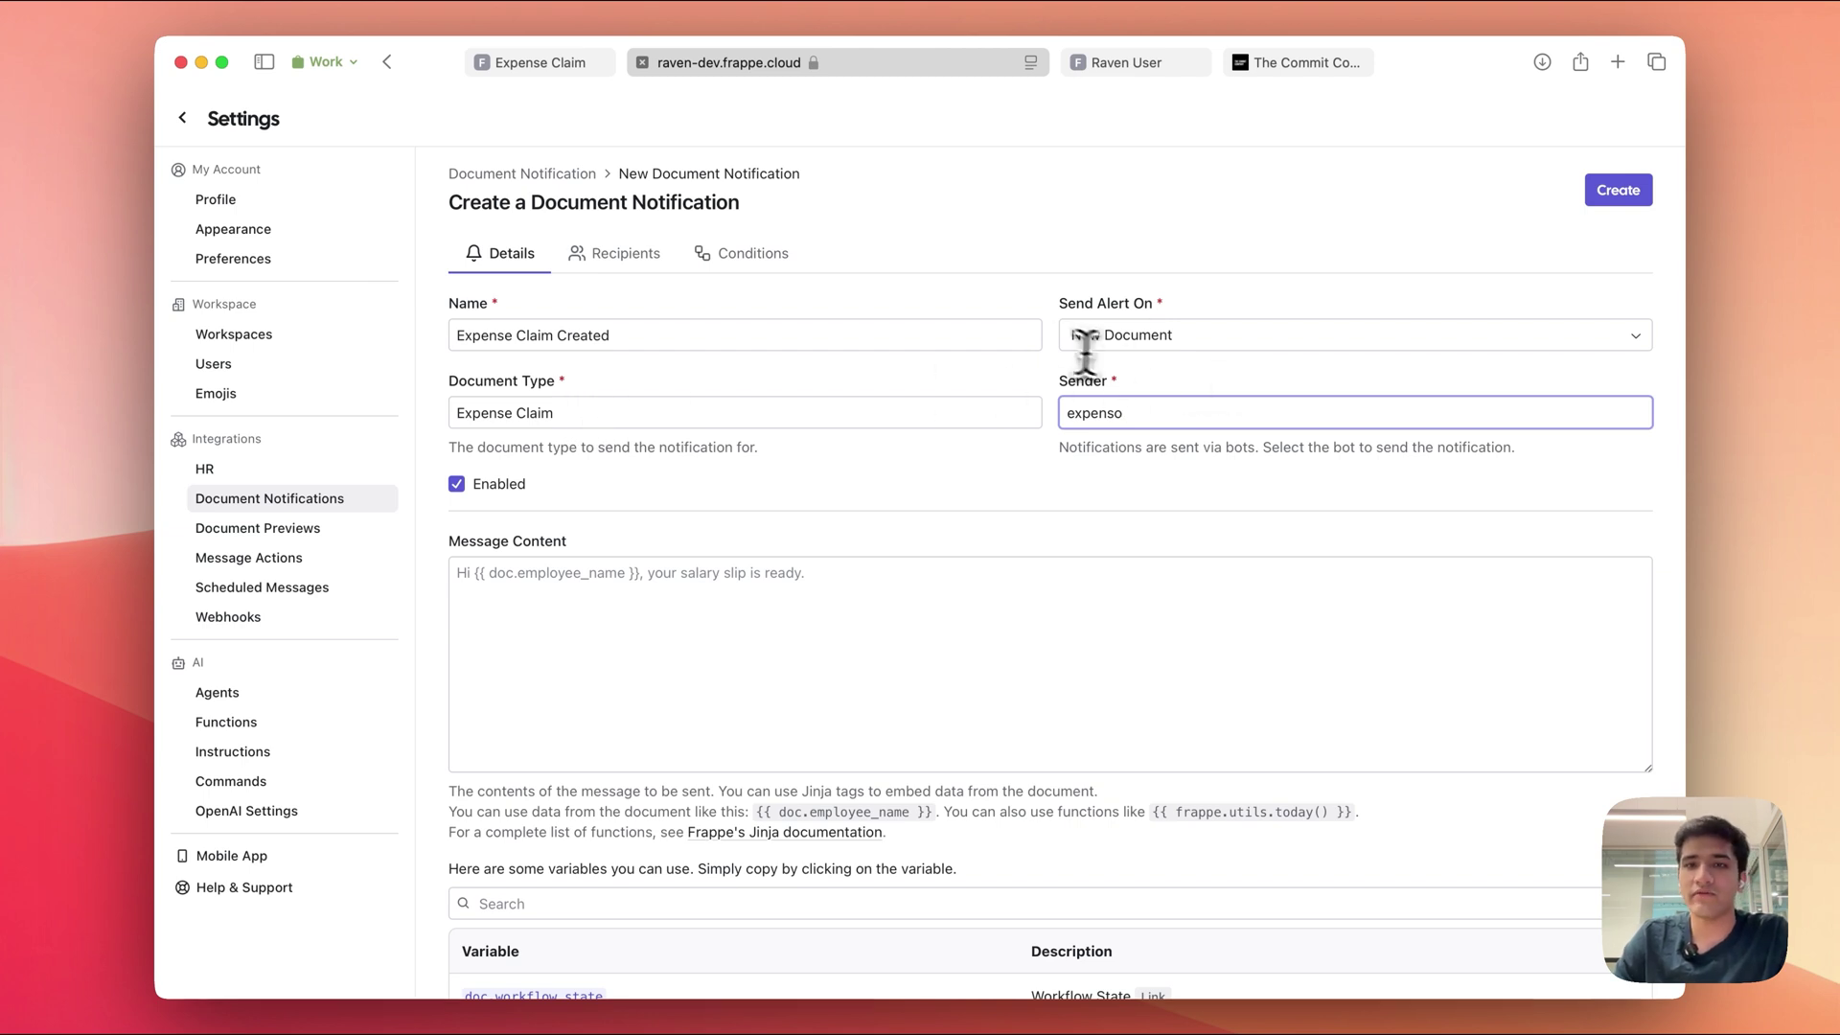
scroll(912, 607, "down", 5)
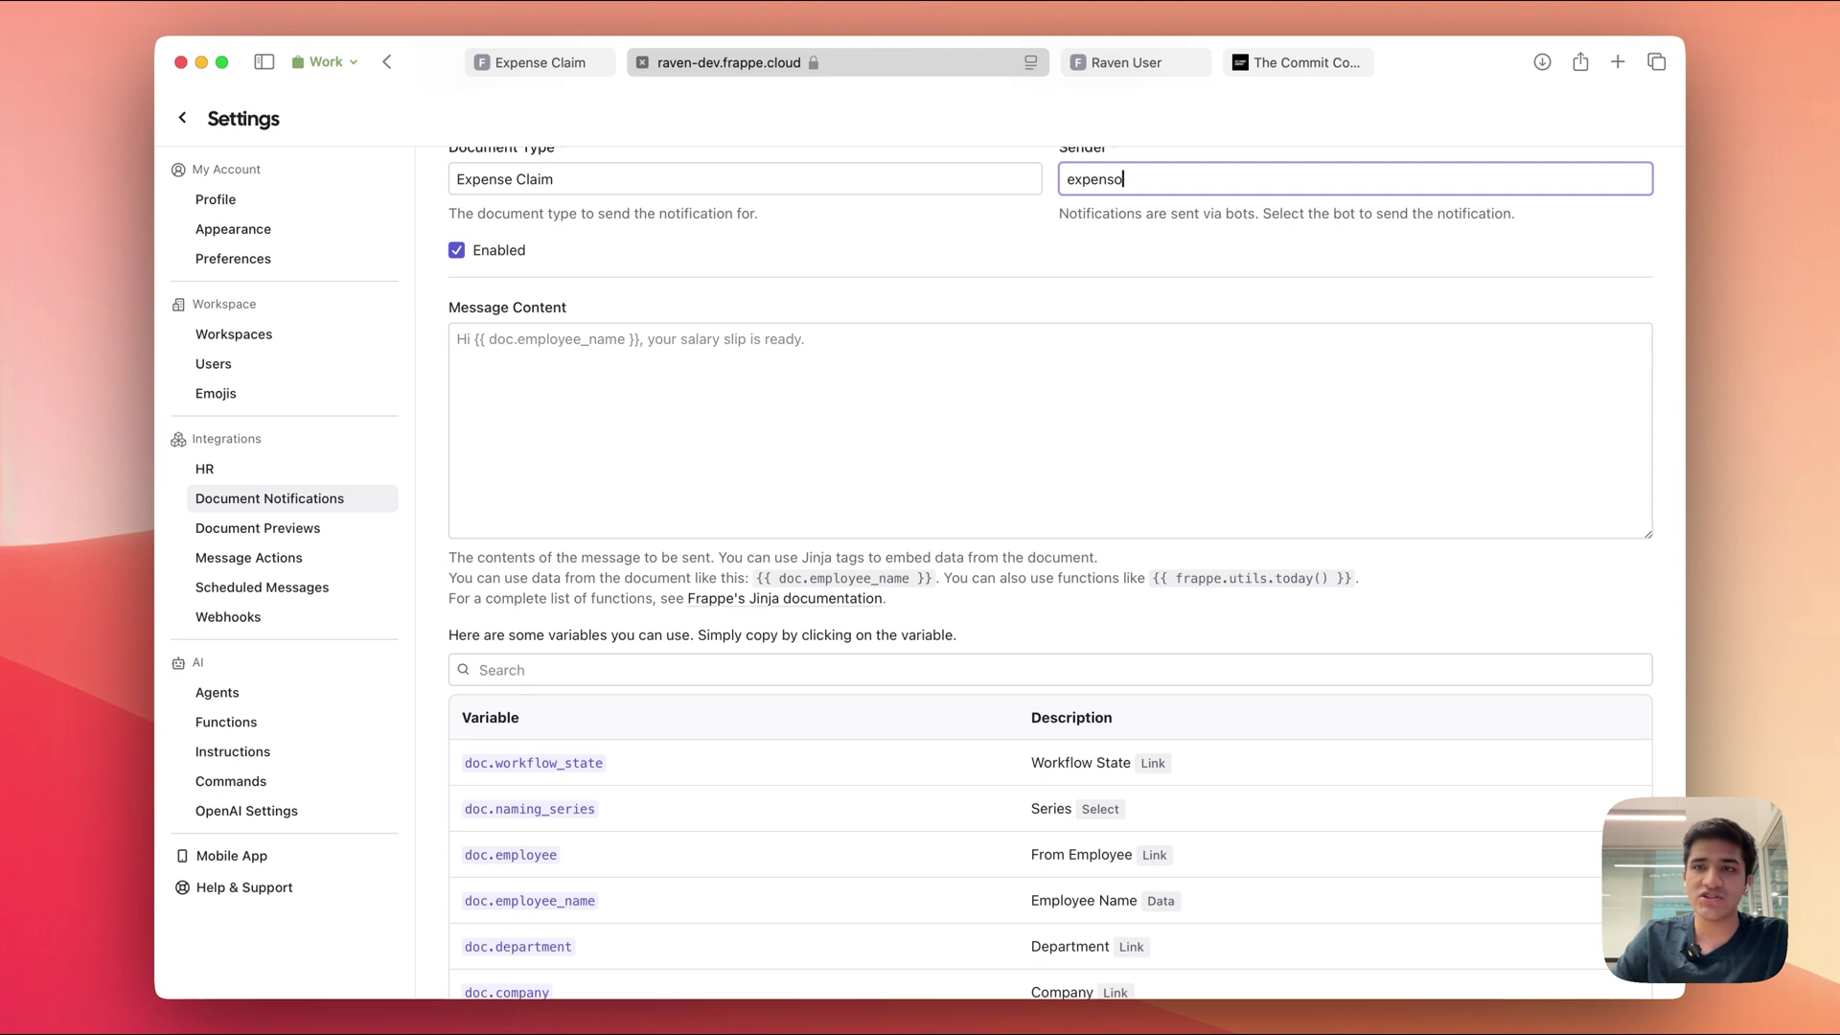
Write 'Hi, a new expense claim was created by' followed by the {{ doc.employee_name }} variable.
left_click(458, 340)
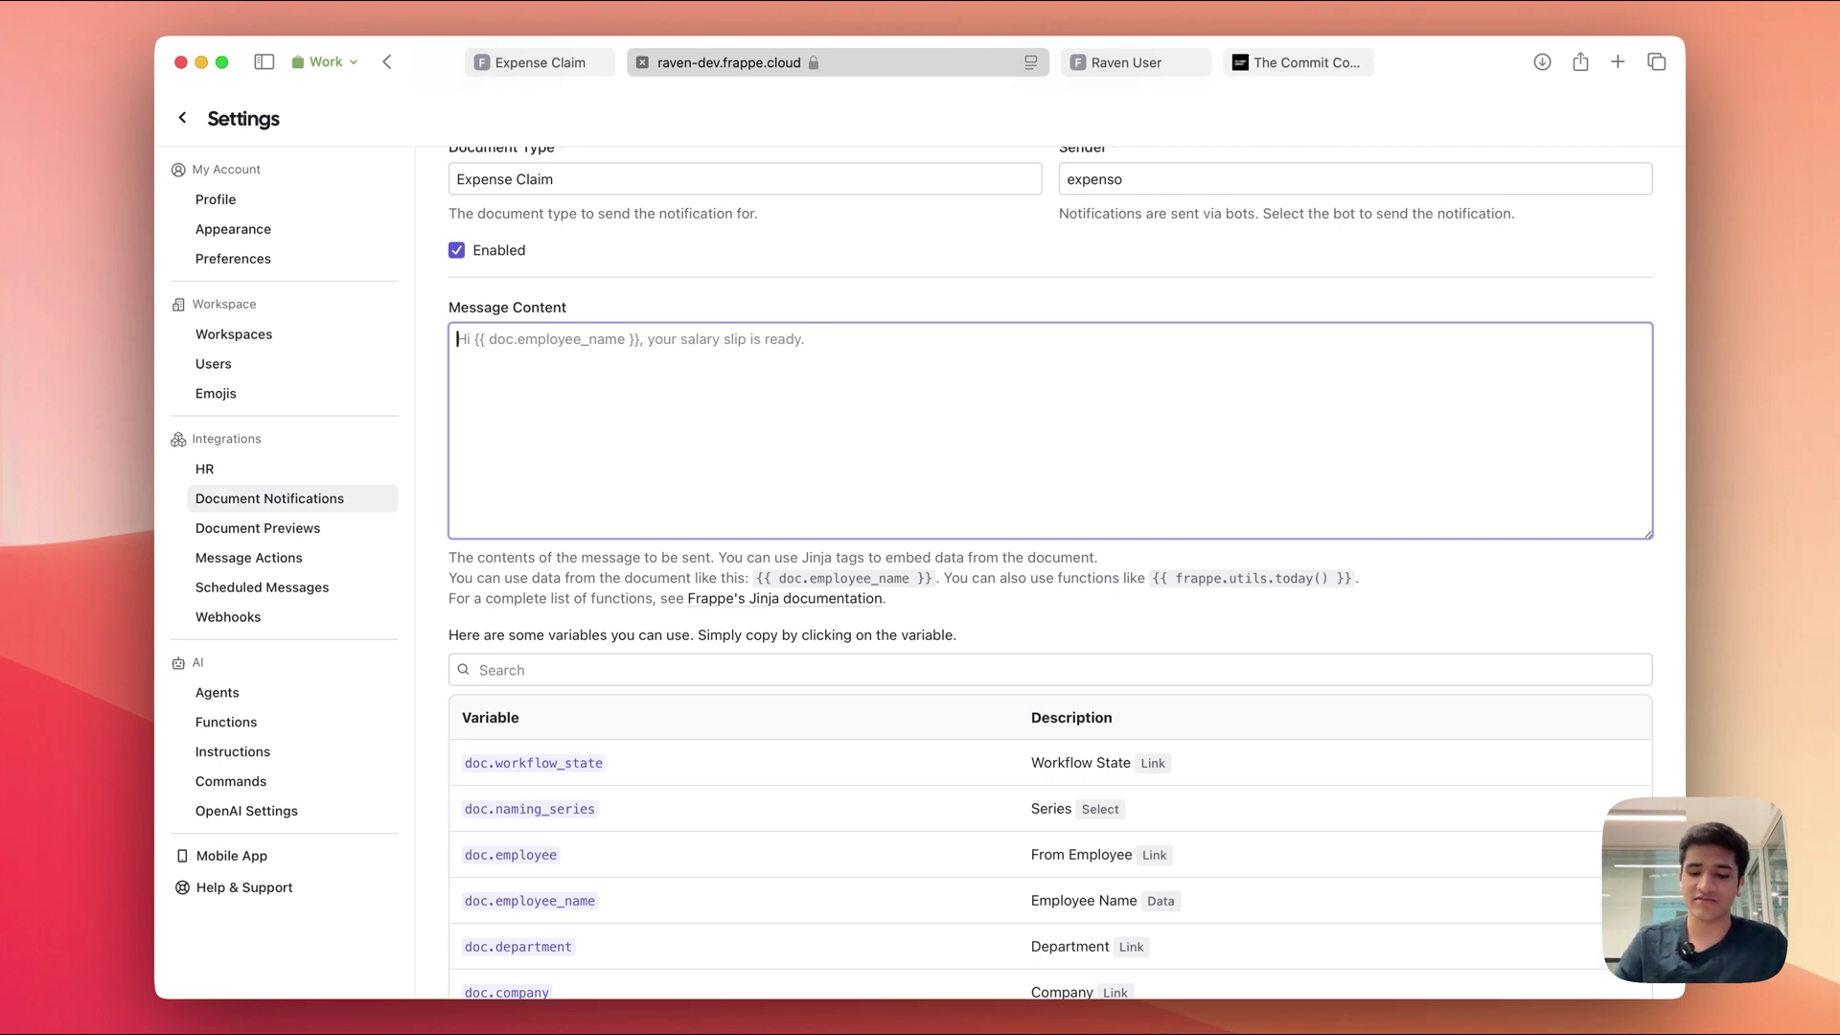
type("Hi")
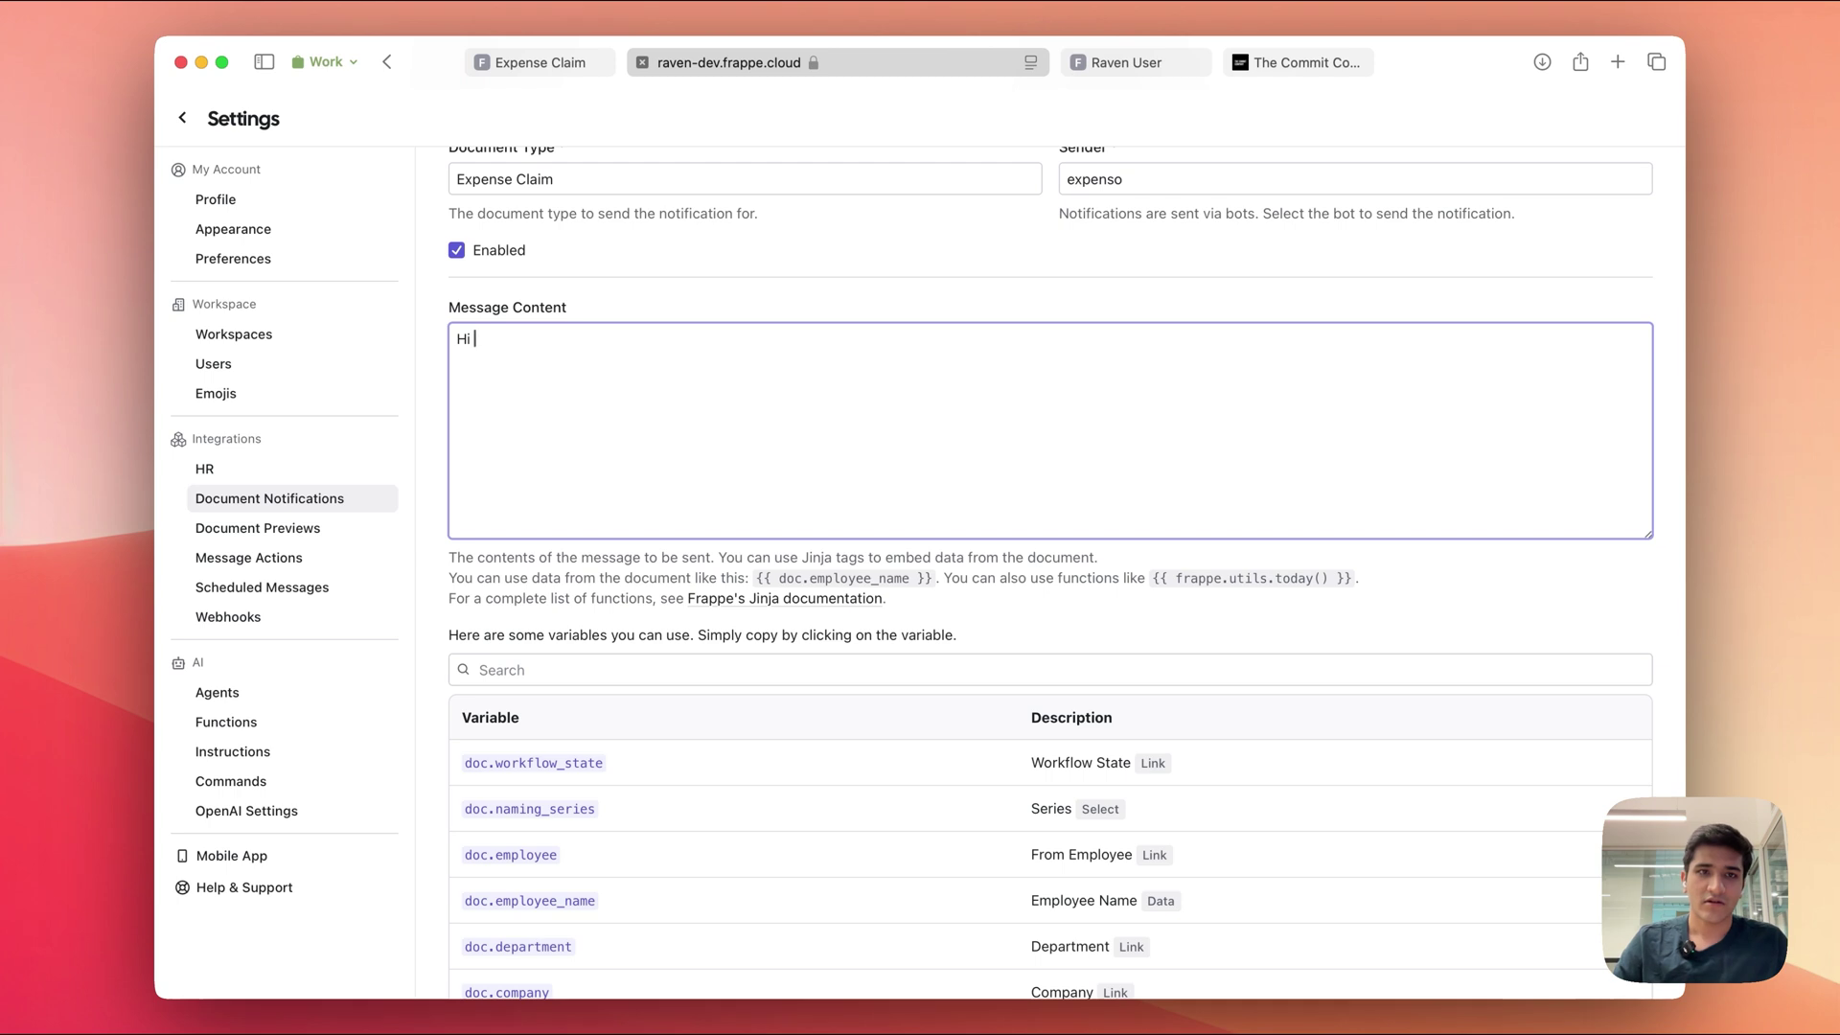
type(", a new expe")
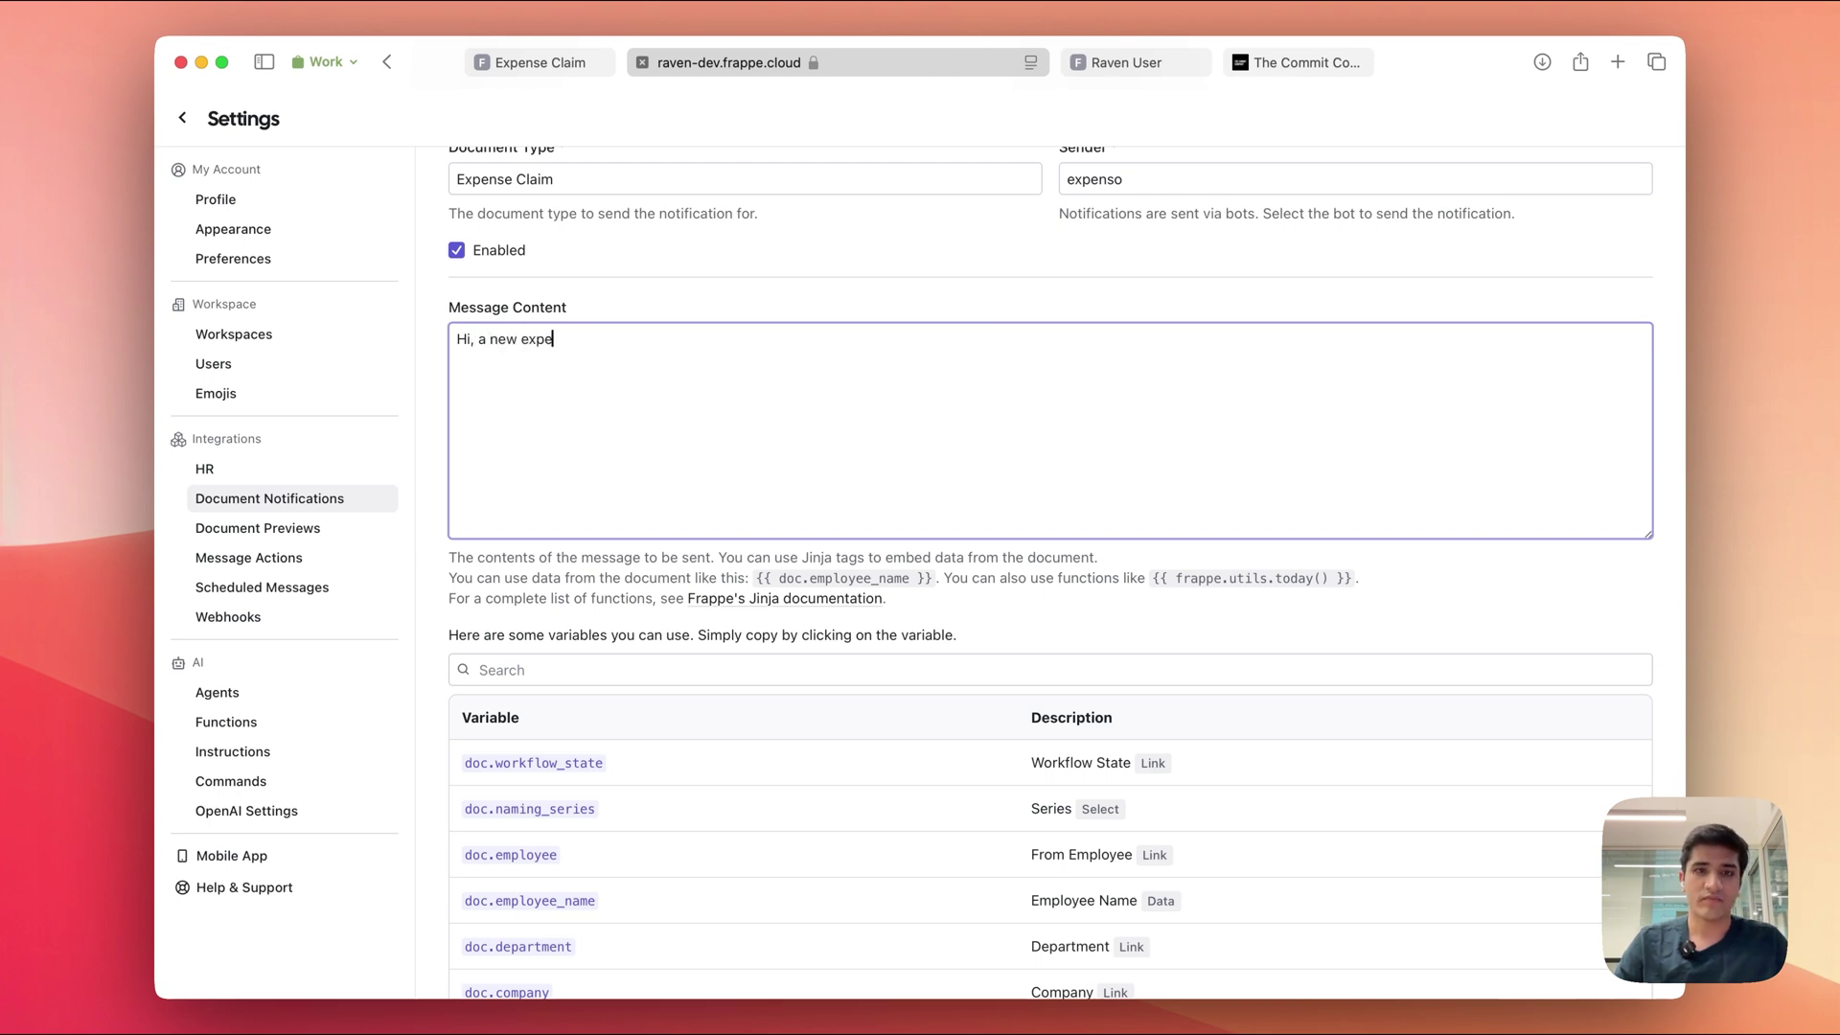
type("nse claim")
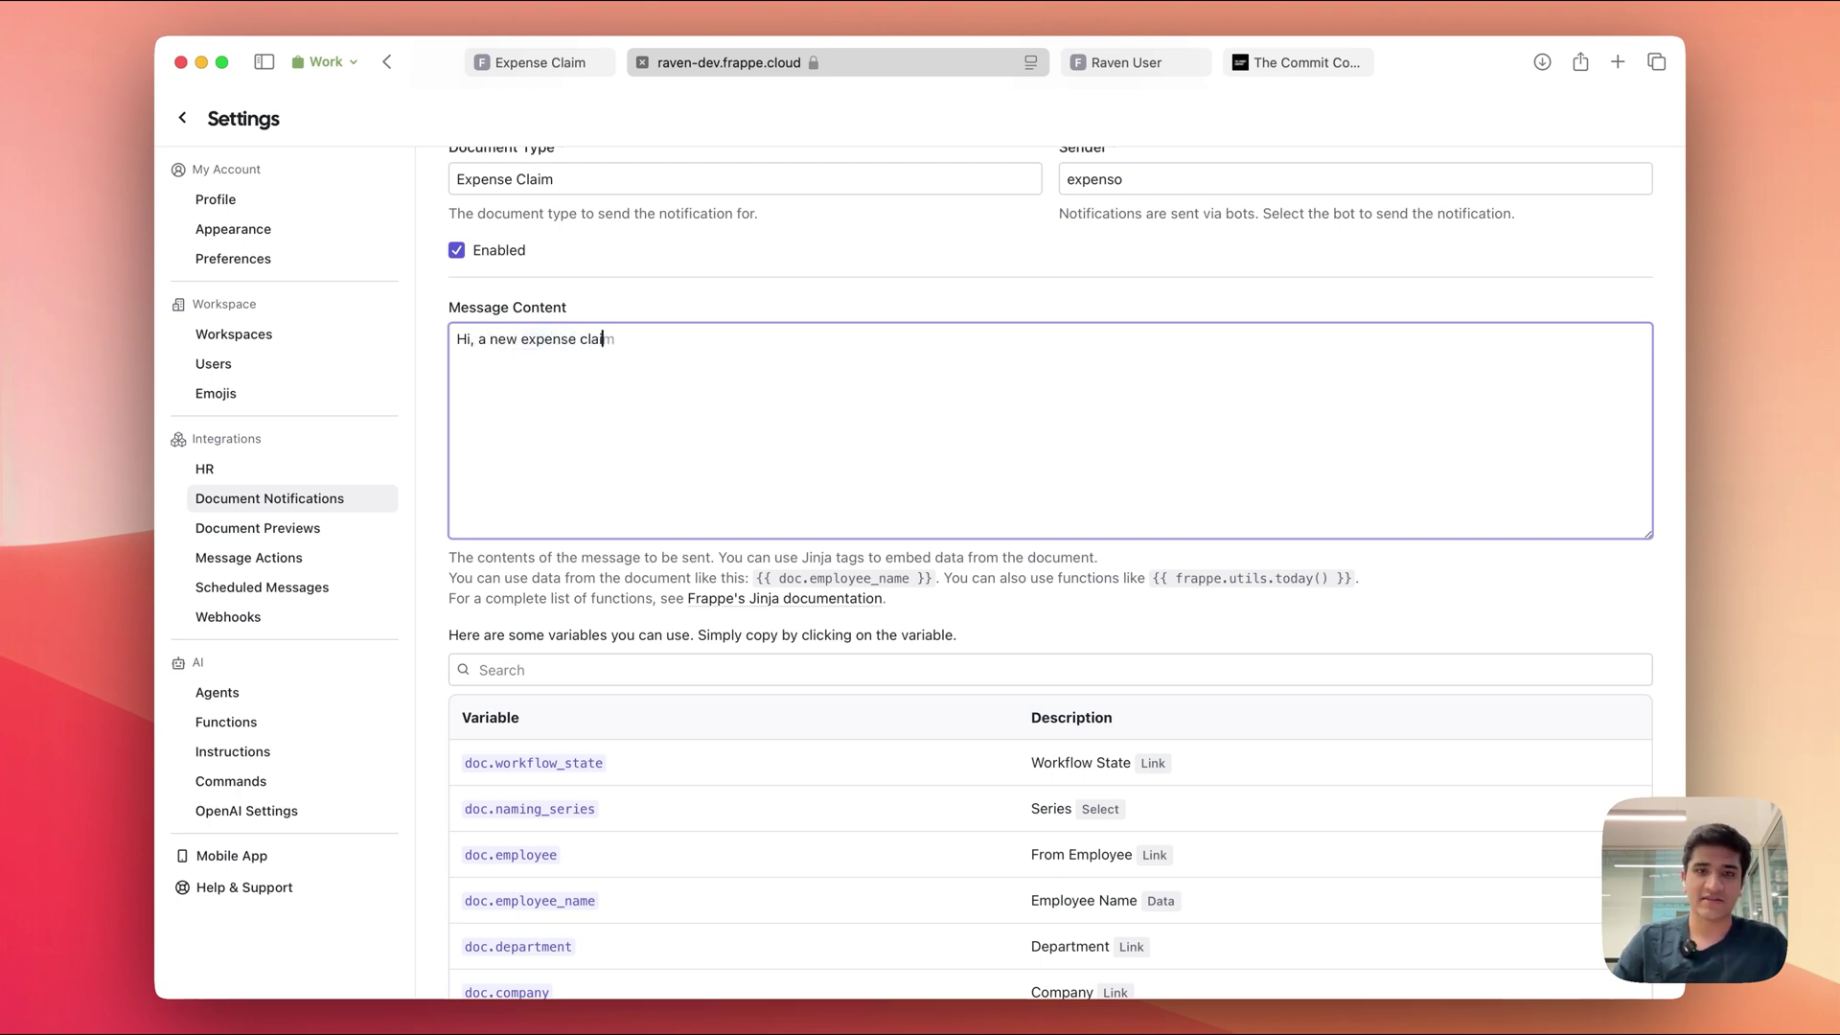
type(" was created by")
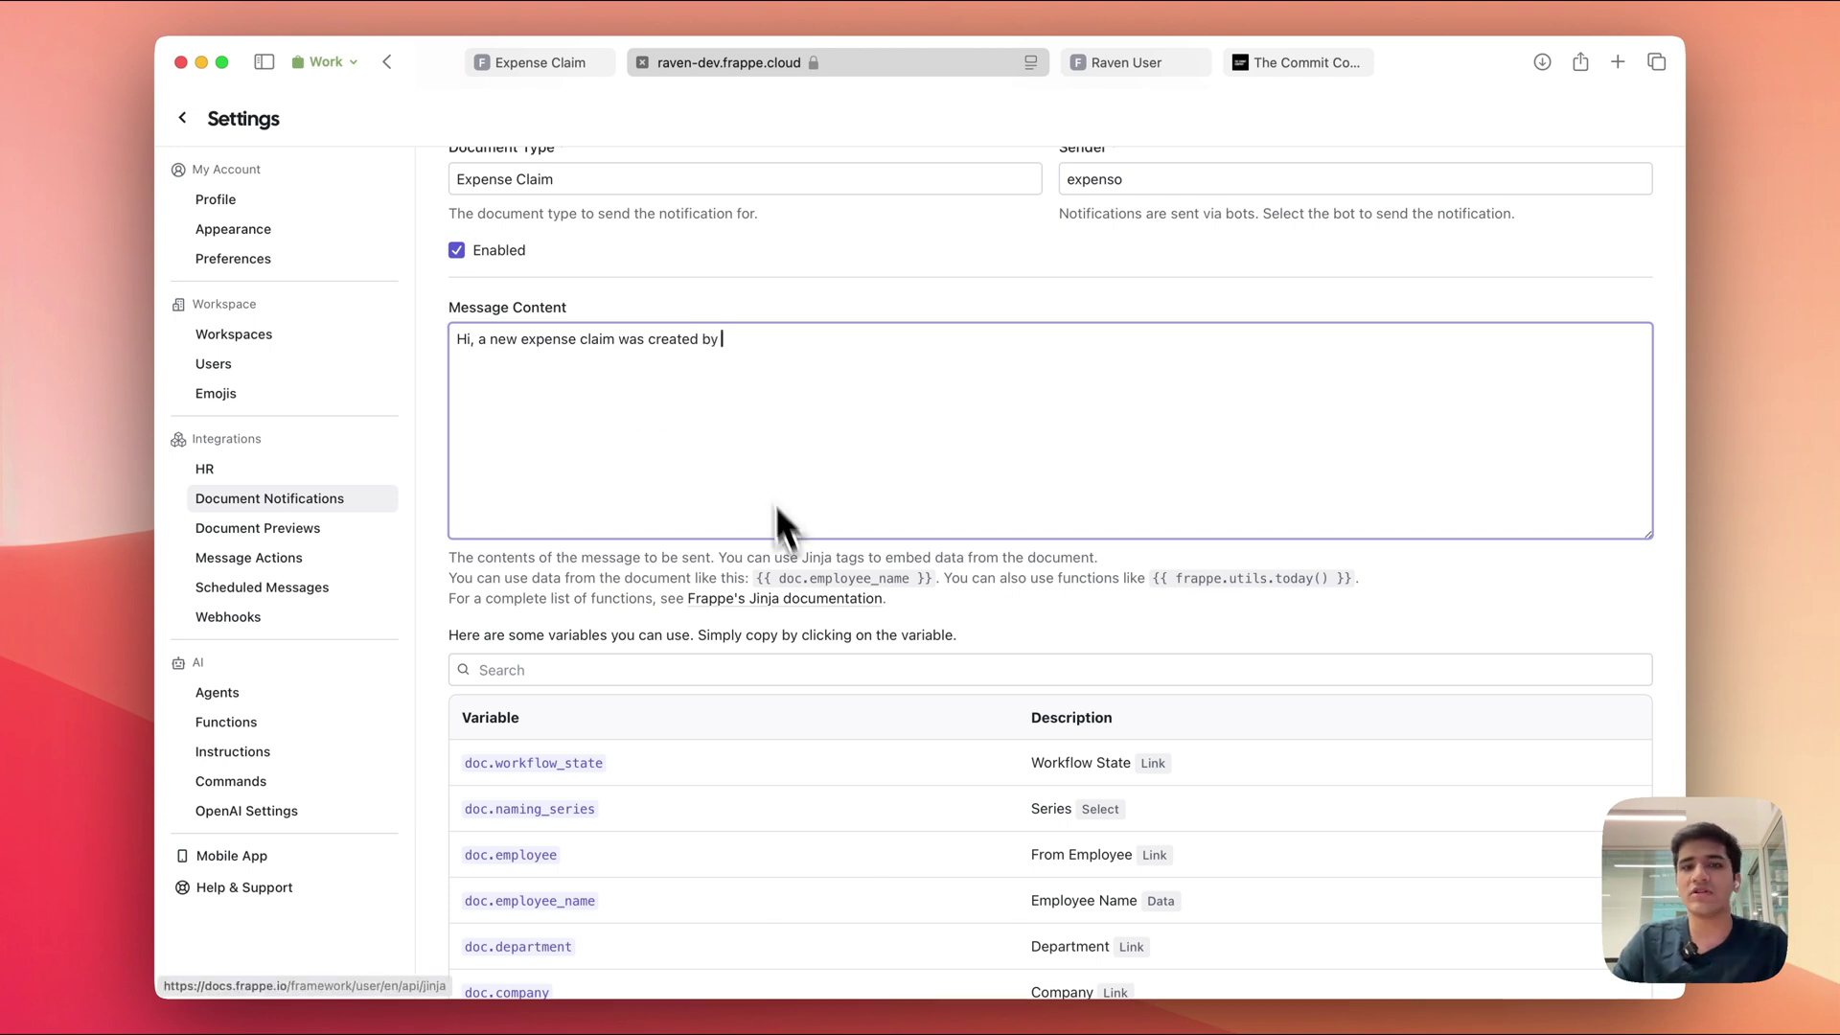
scroll(891, 613, "up", 3)
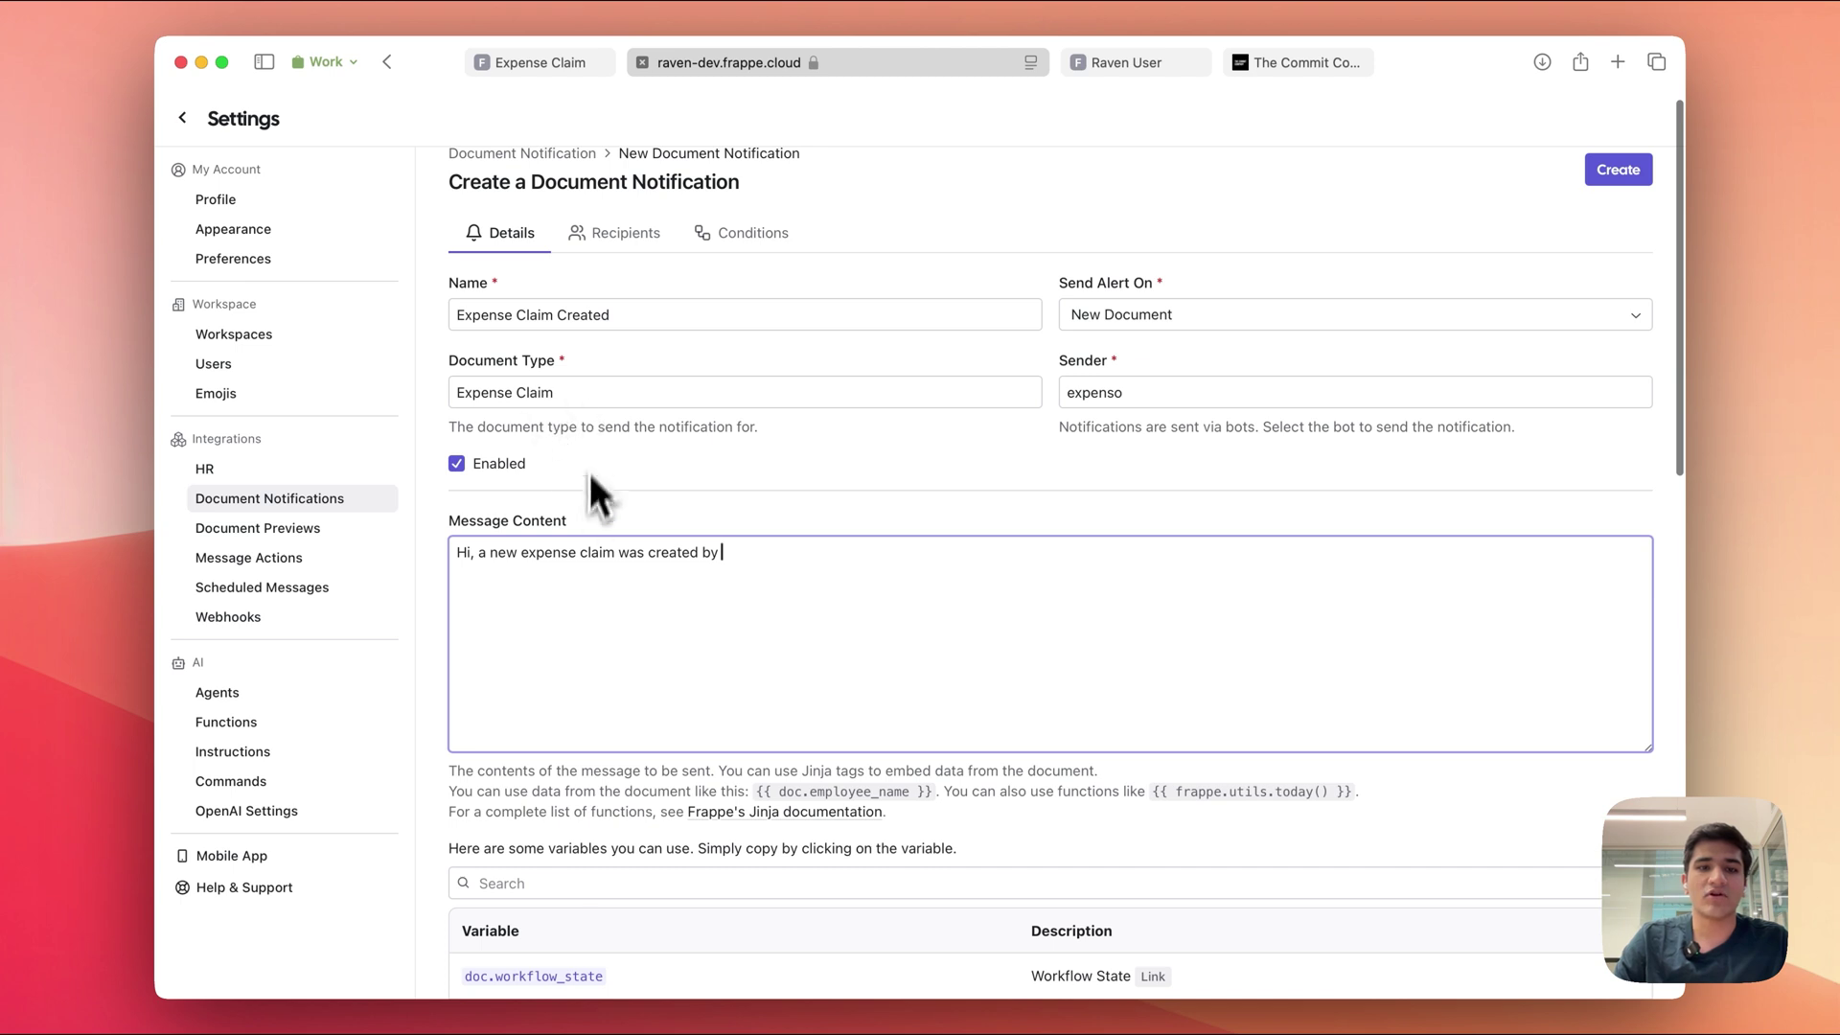
scroll(604, 614, "down", 15)
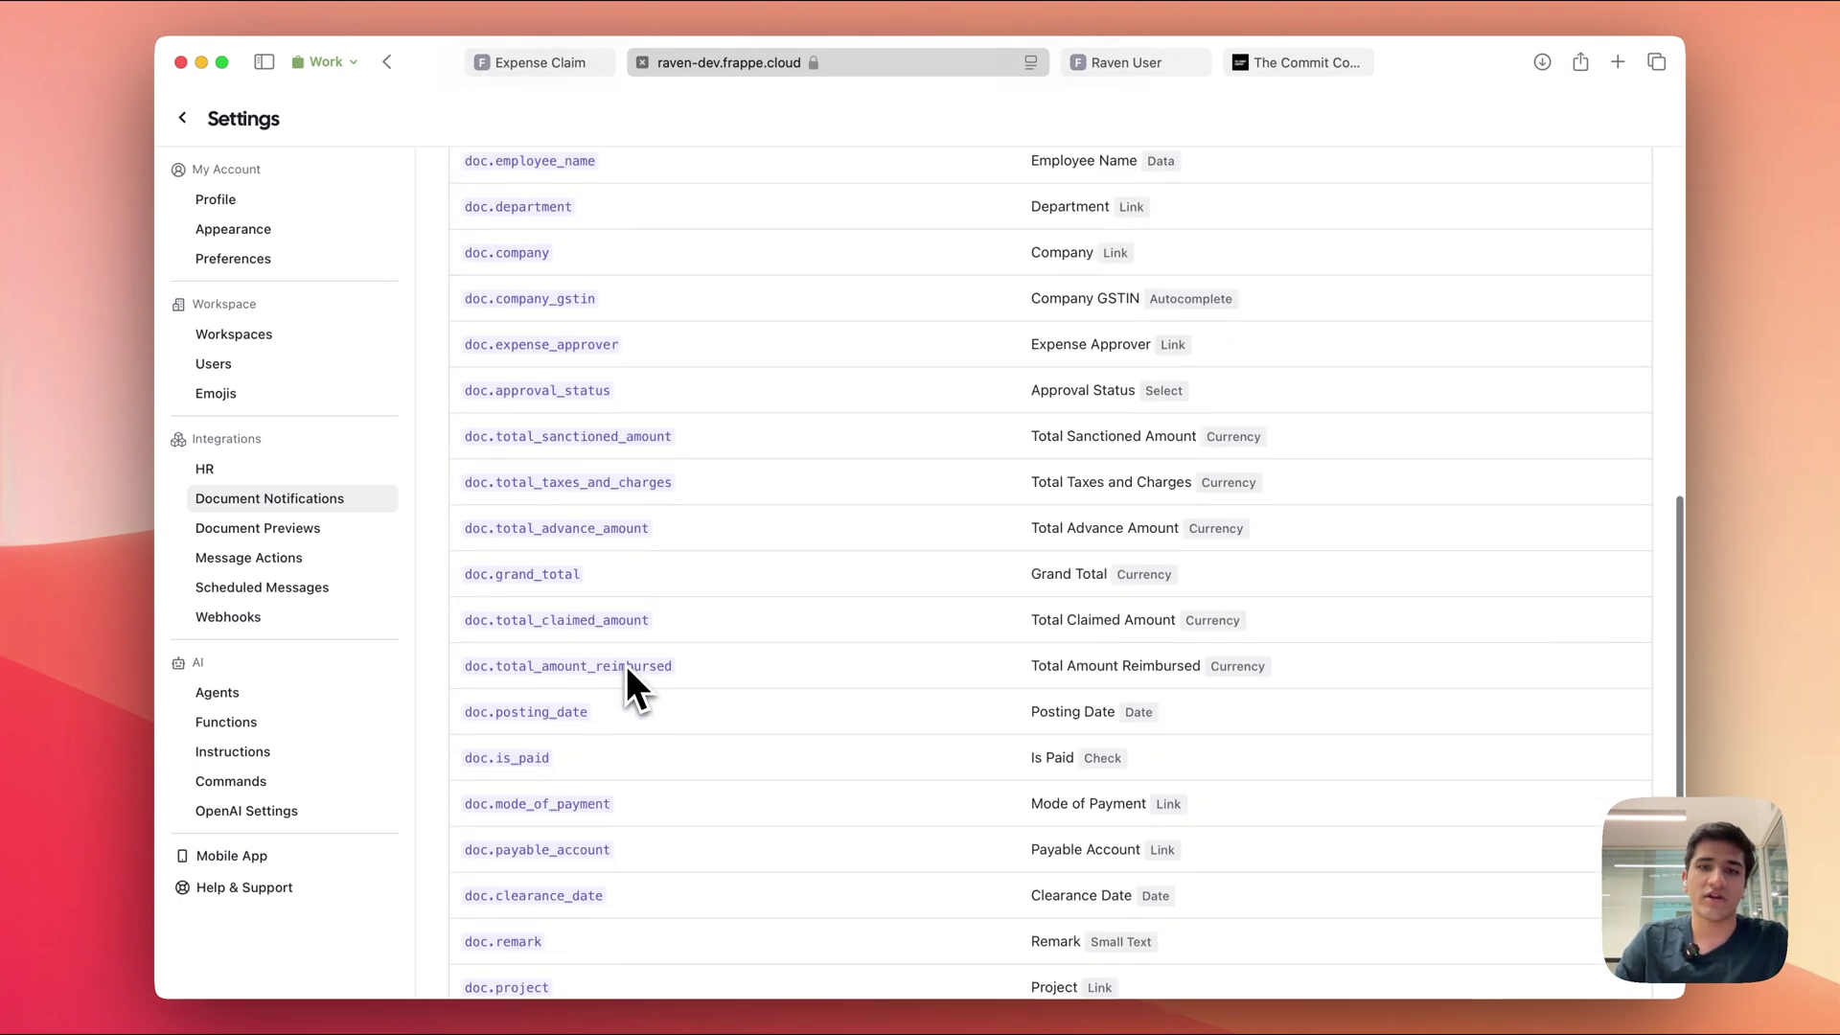
scroll(640, 671, "up", 6)
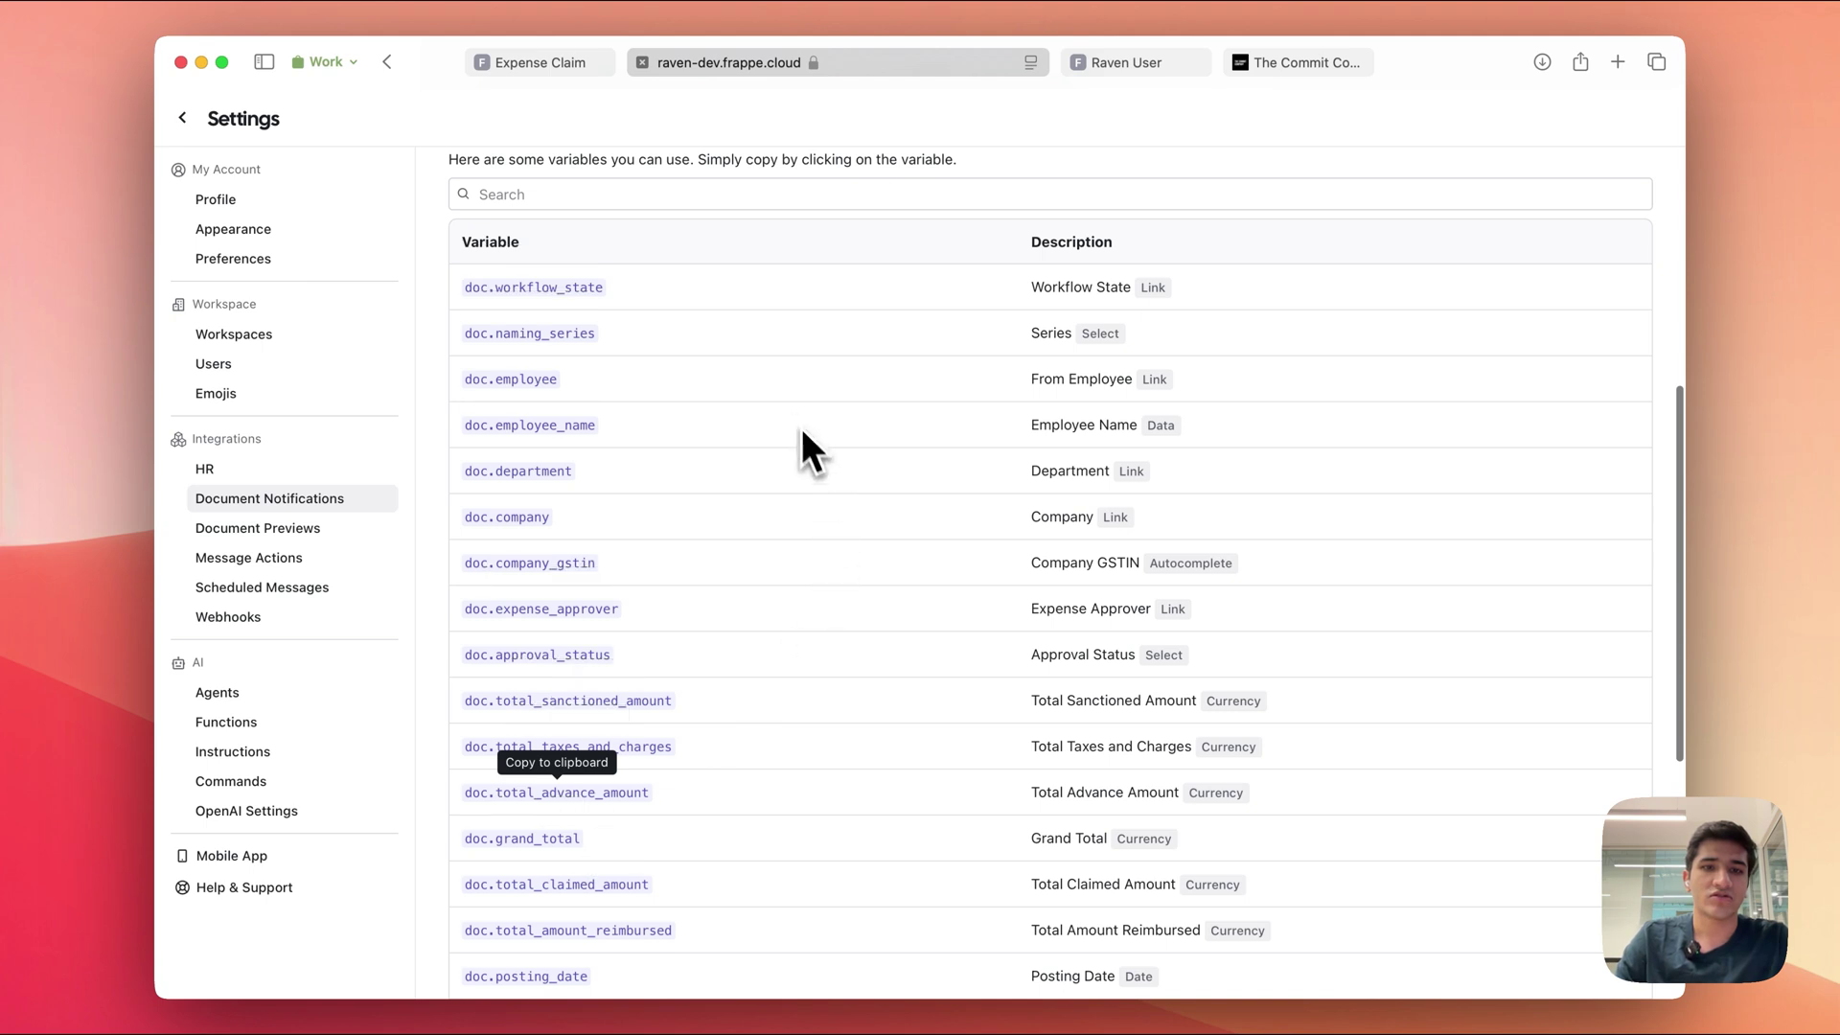
left_click(534, 428)
scroll(721, 480, "up", 5)
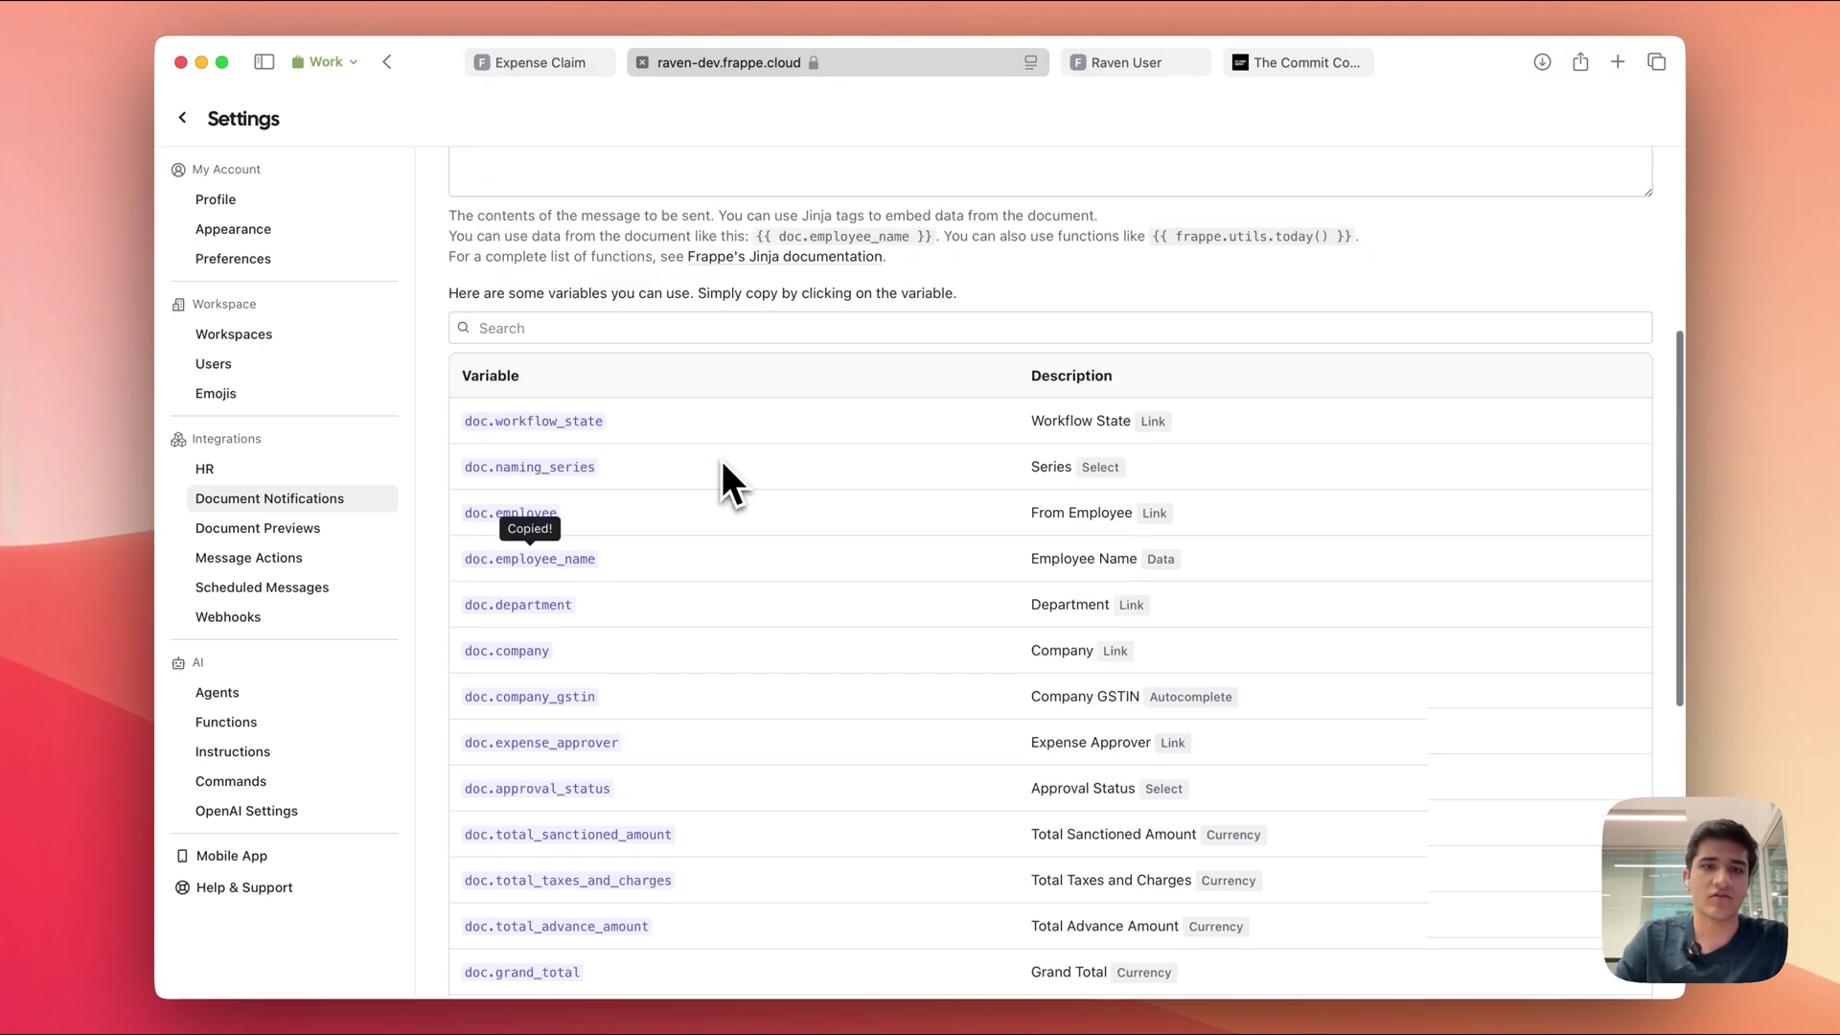
left_click(780, 255)
type("{{ doc.employee_name }}")
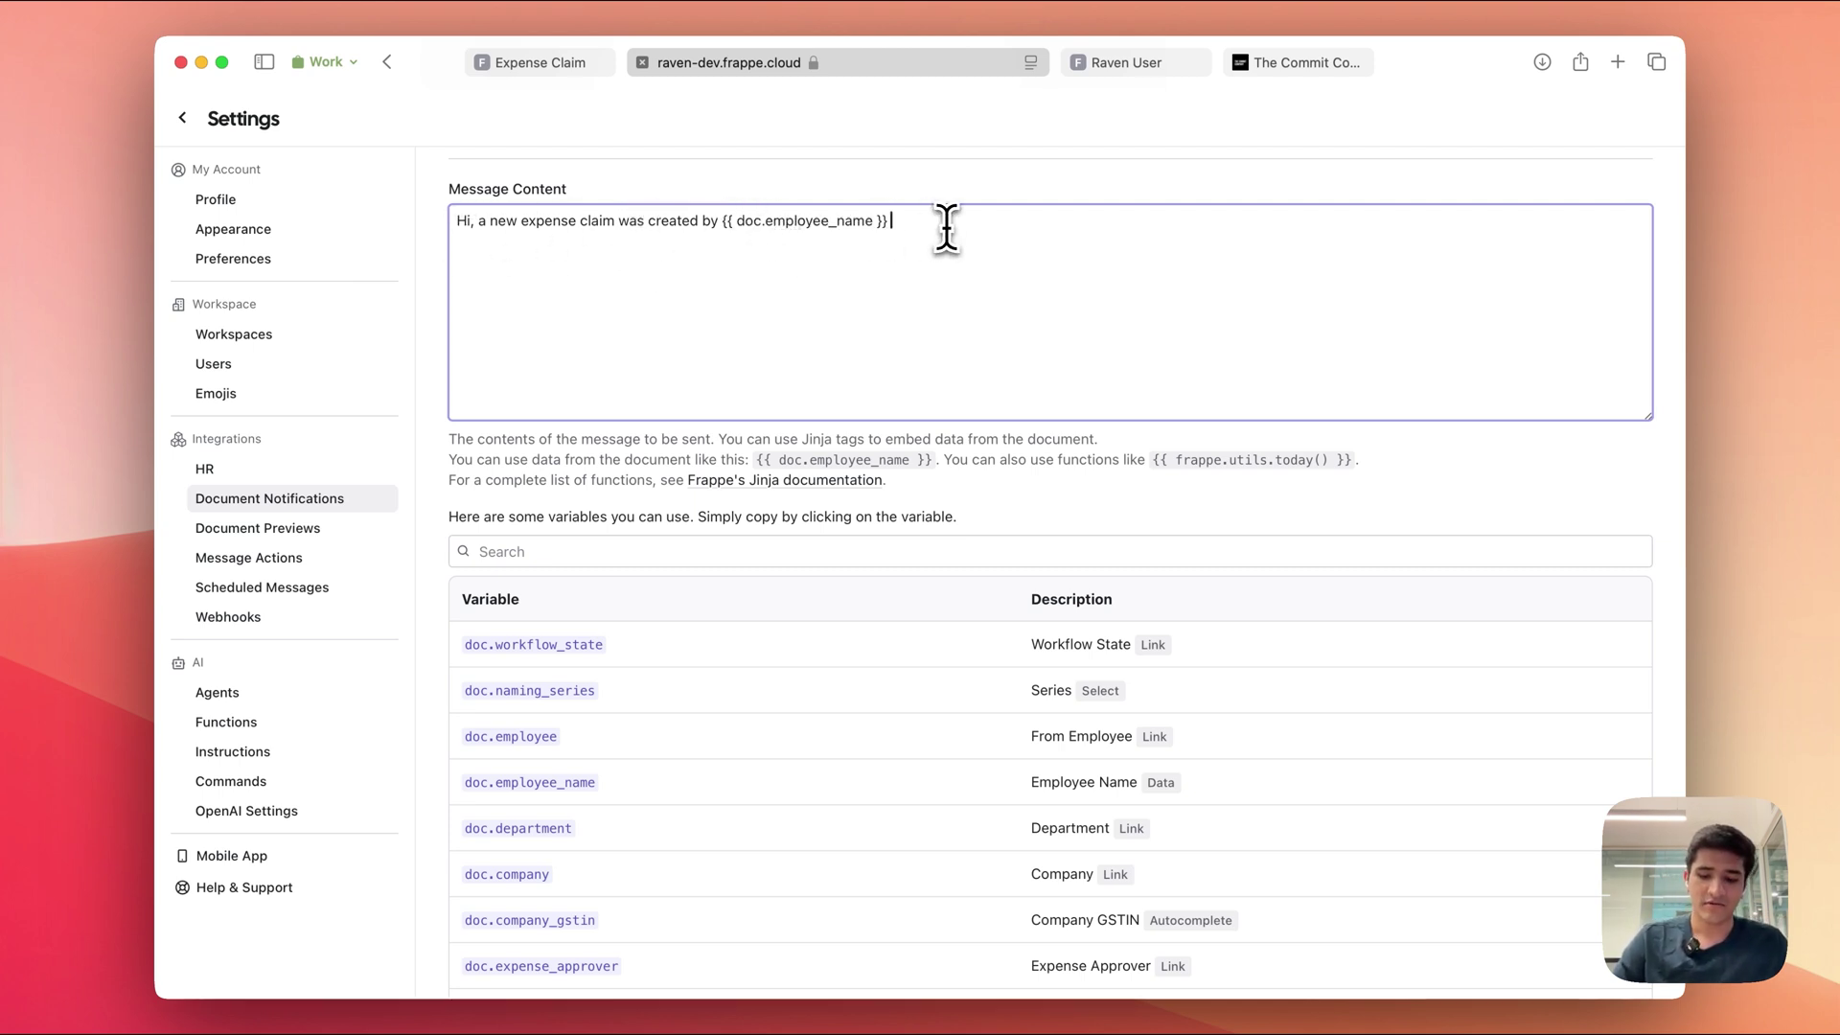
Finish the message with 'for {{ doc.grand_total }}.'.
type("for")
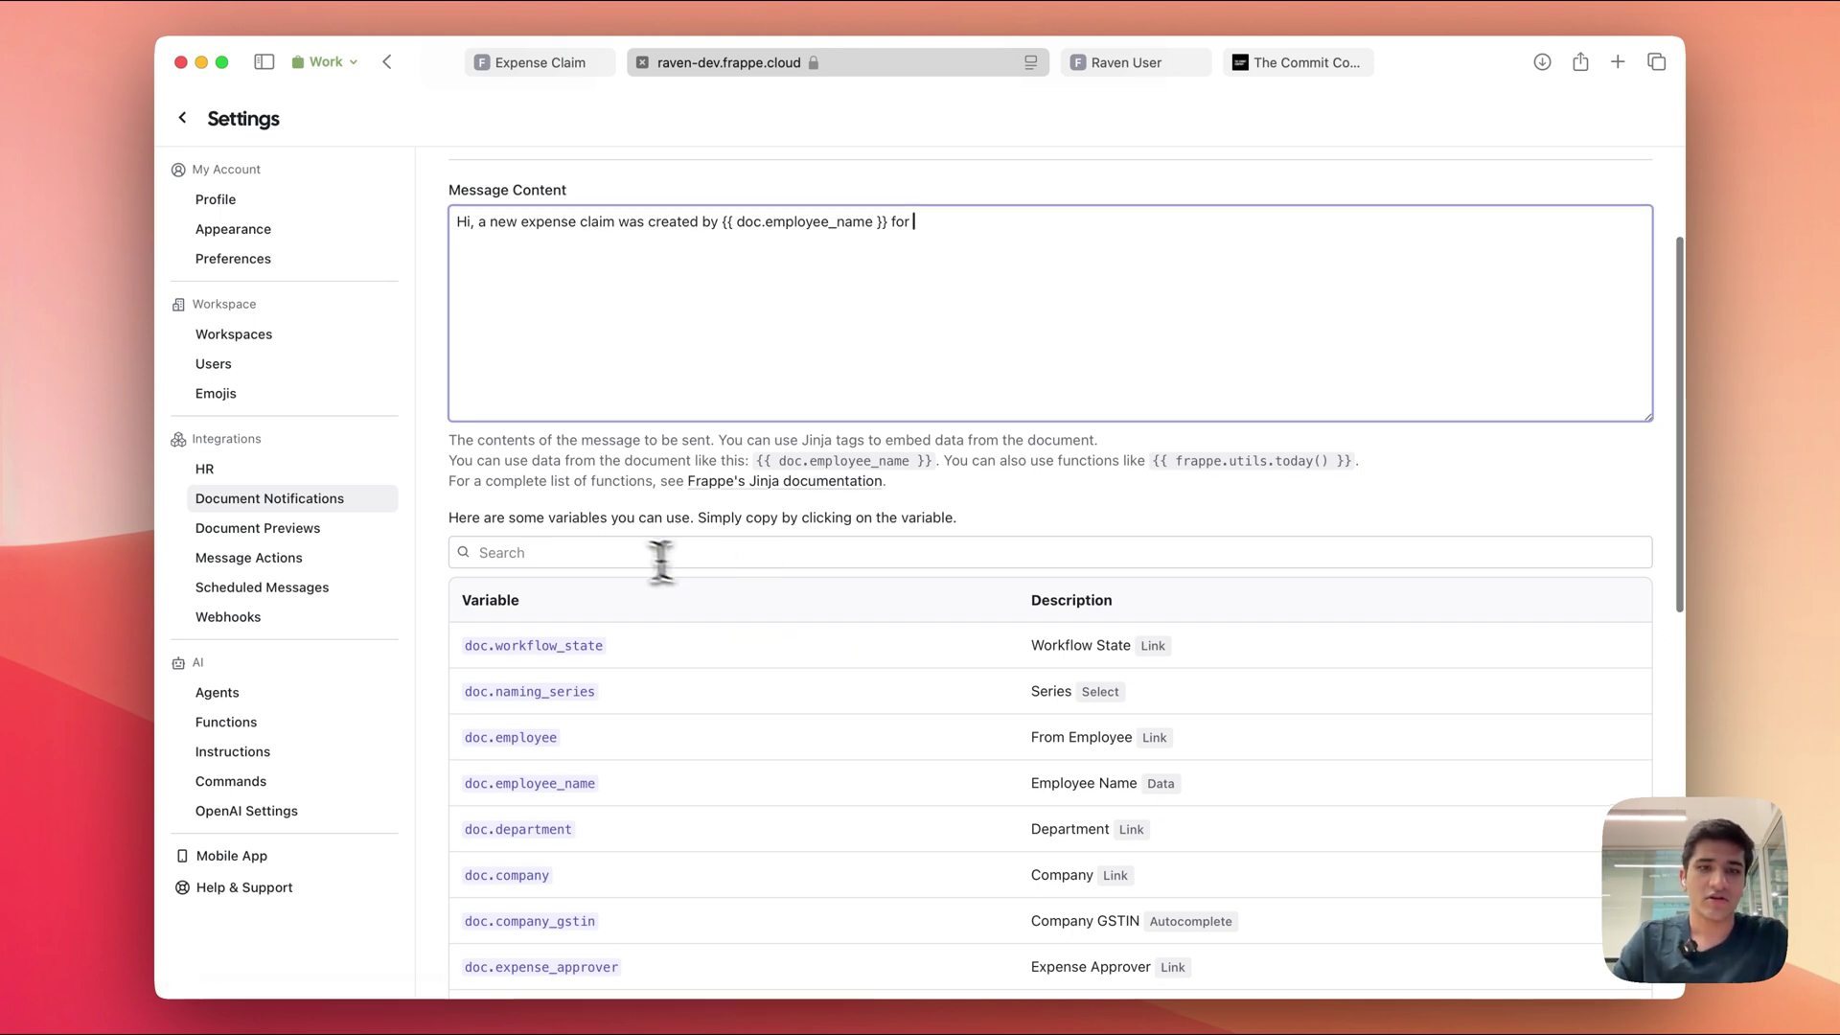
left_click(619, 553)
type("total")
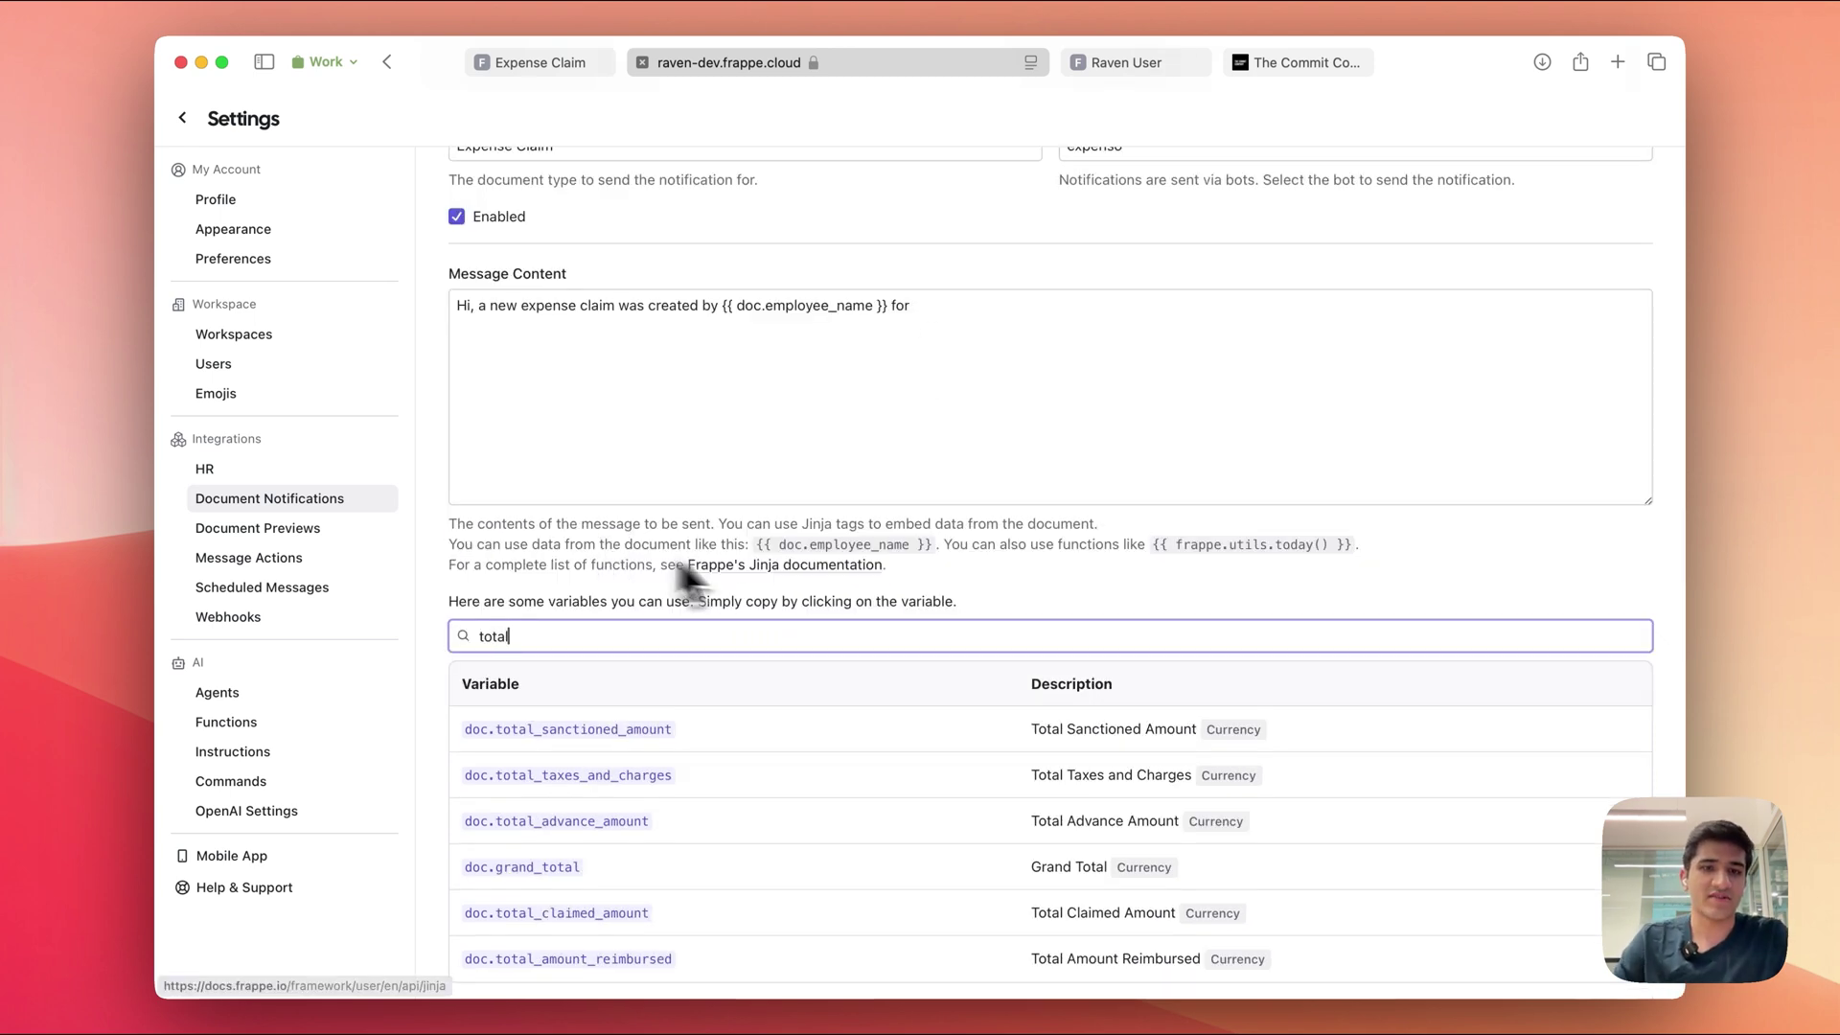
left_click(559, 874)
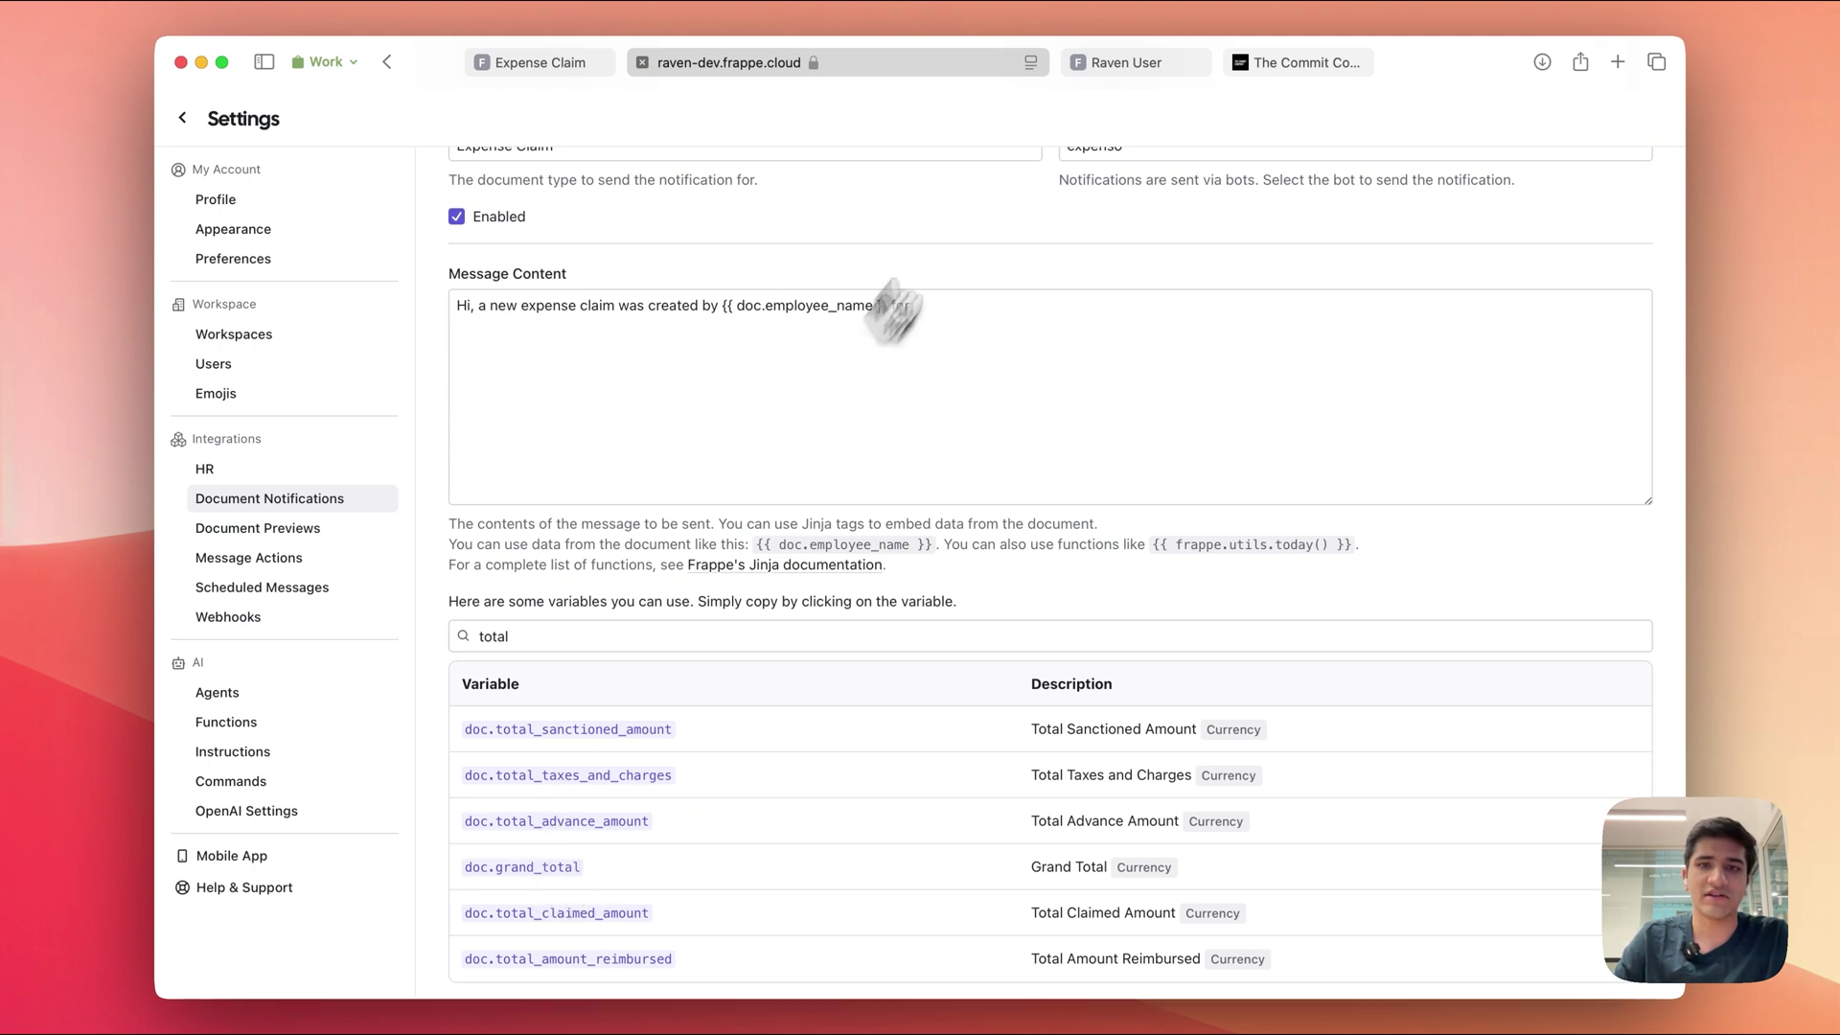
left_click(949, 305)
type("{{ doc.grand_total }}")
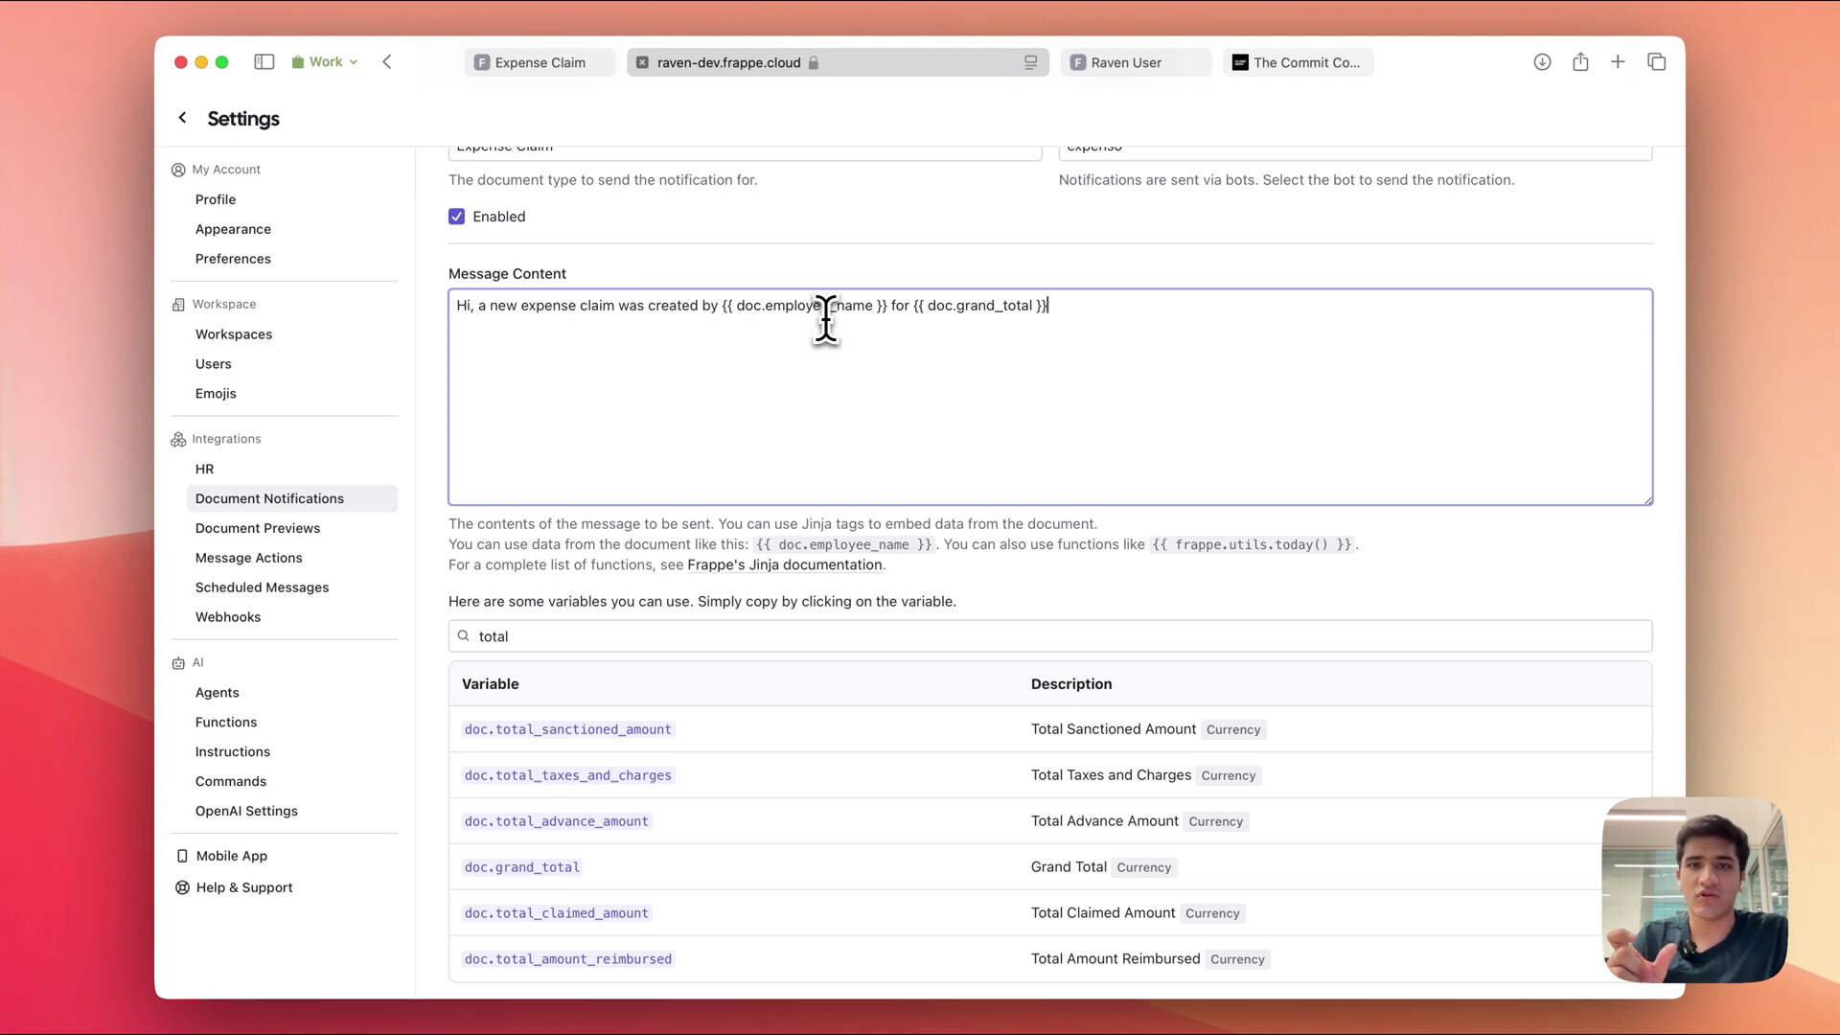
type(".")
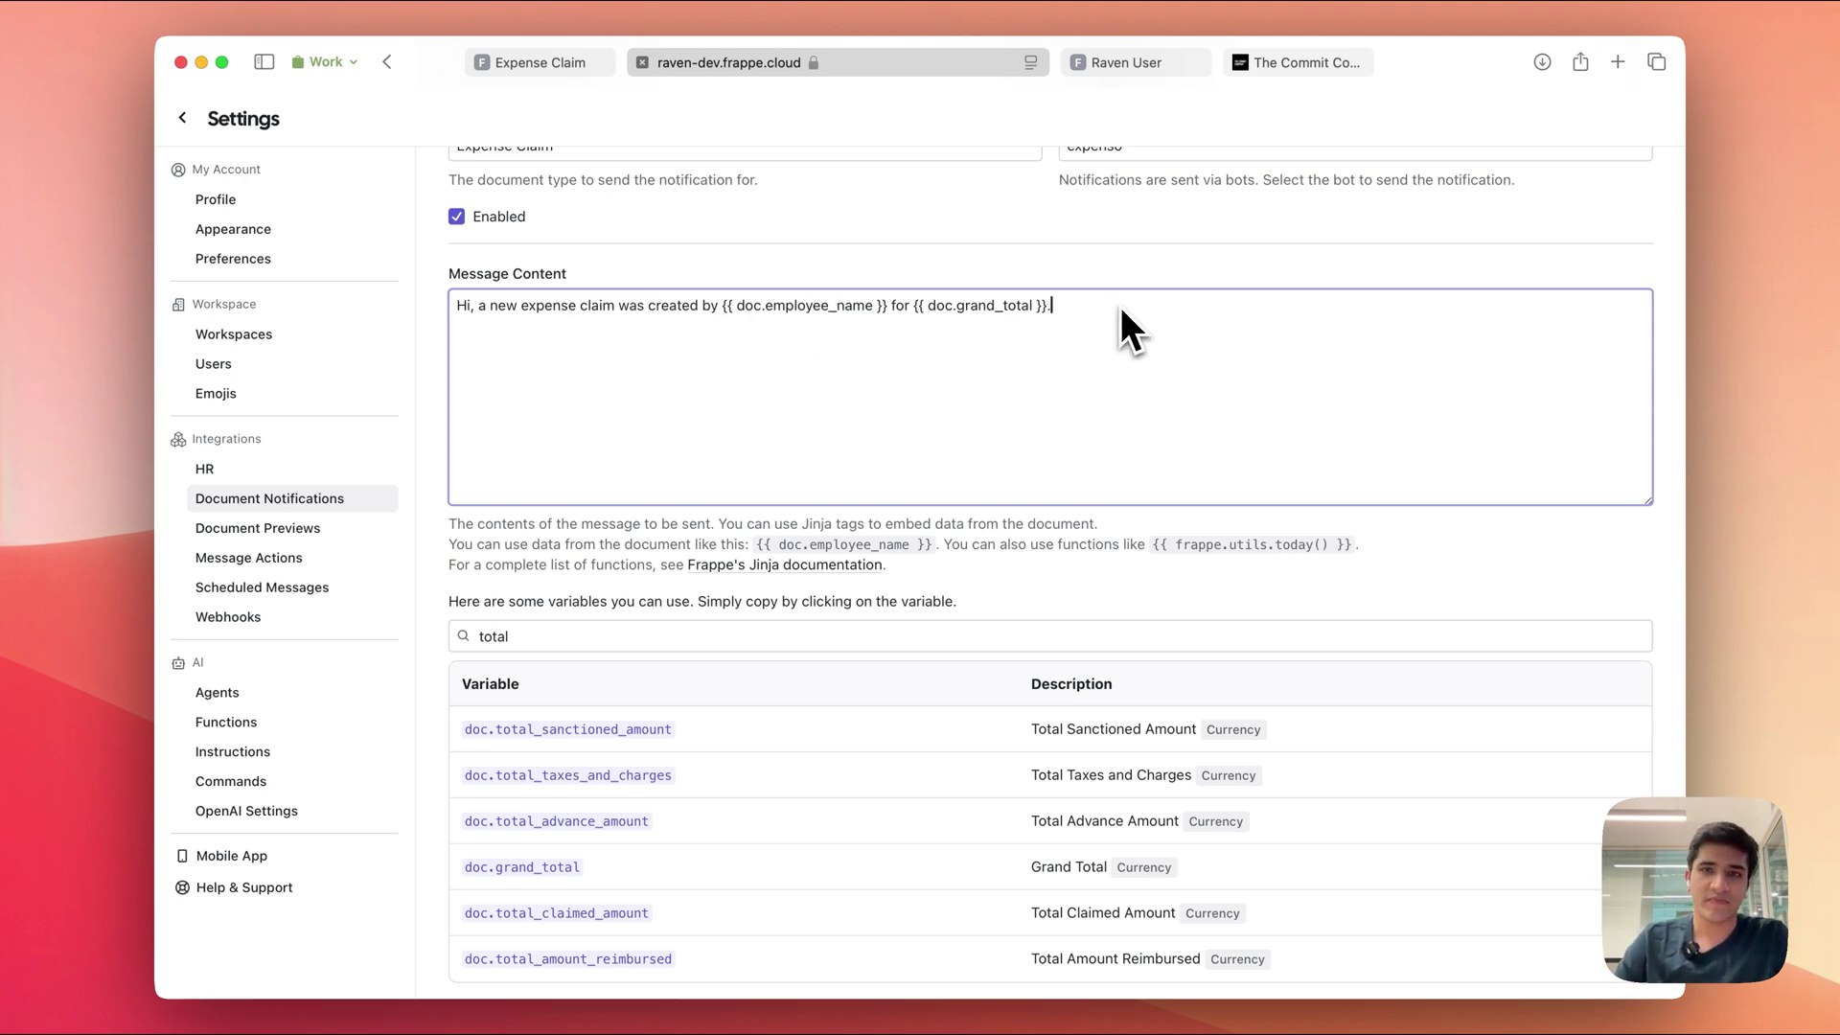
left_click(1110, 575)
scroll(1112, 579, "up", 5)
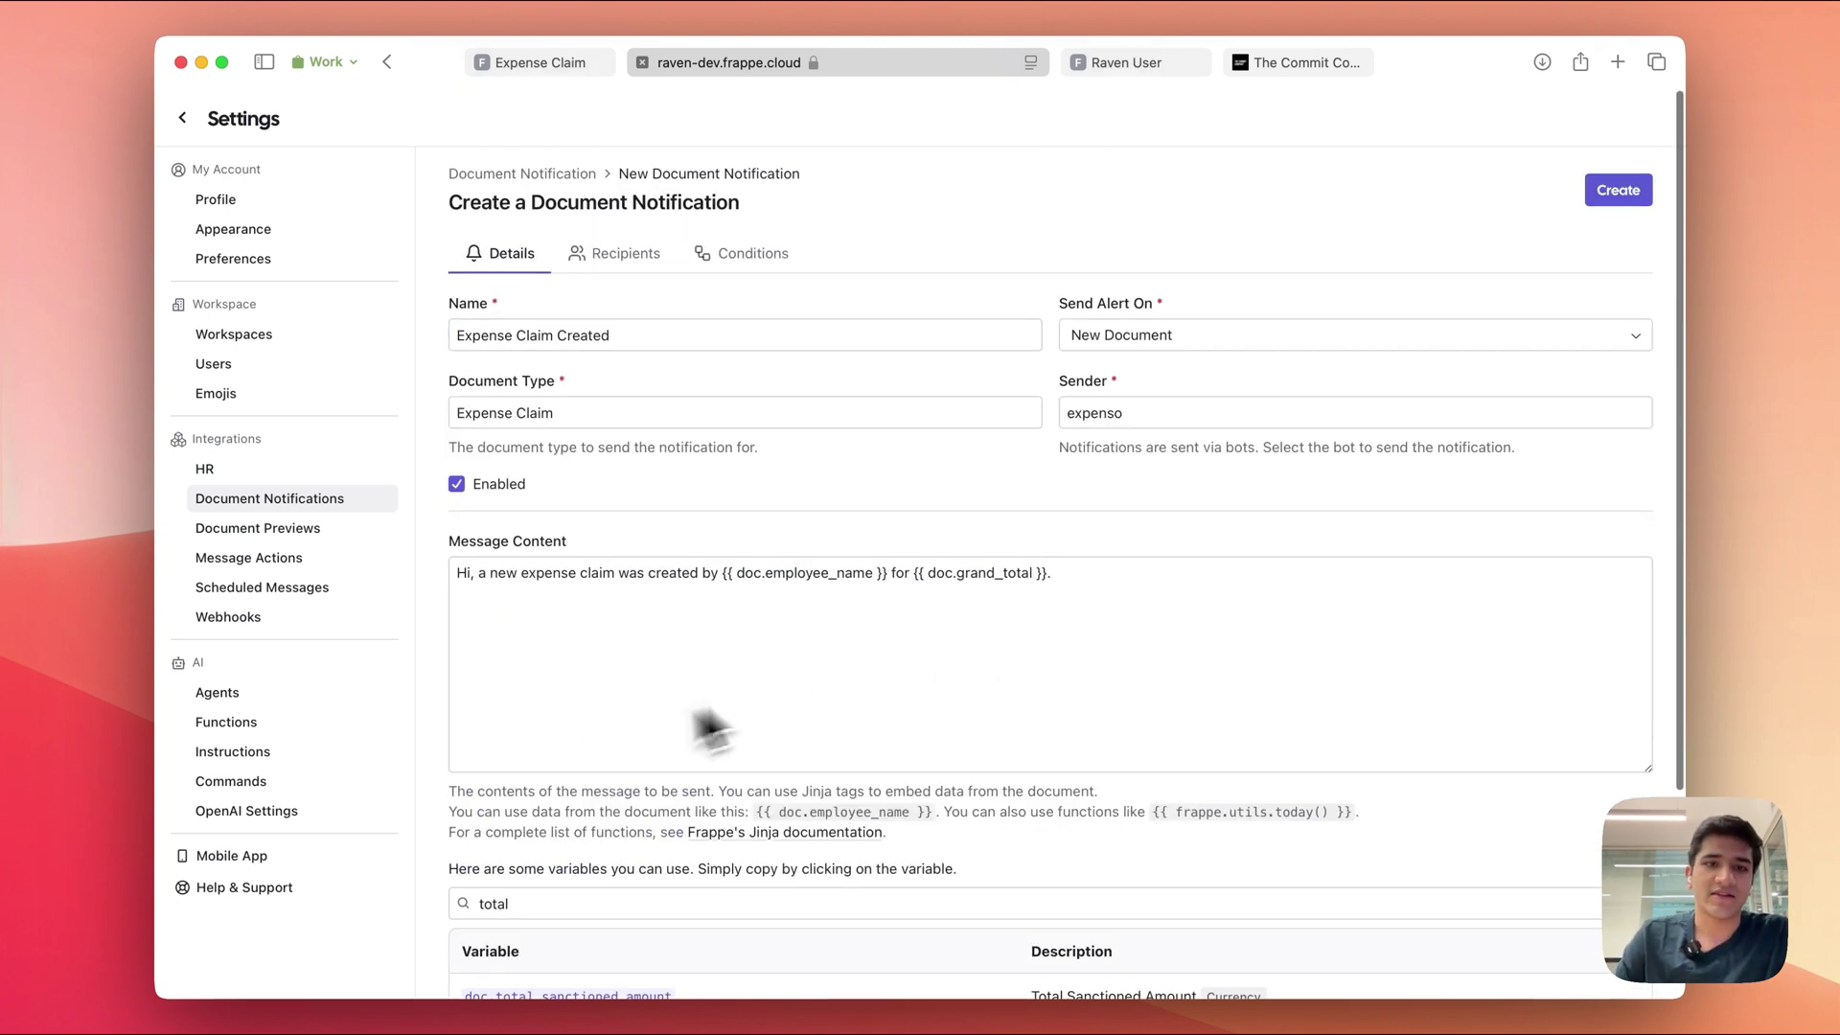
Add a recipient with channel type Channel, variable type Static, and value the finance channel.
left_click(625, 255)
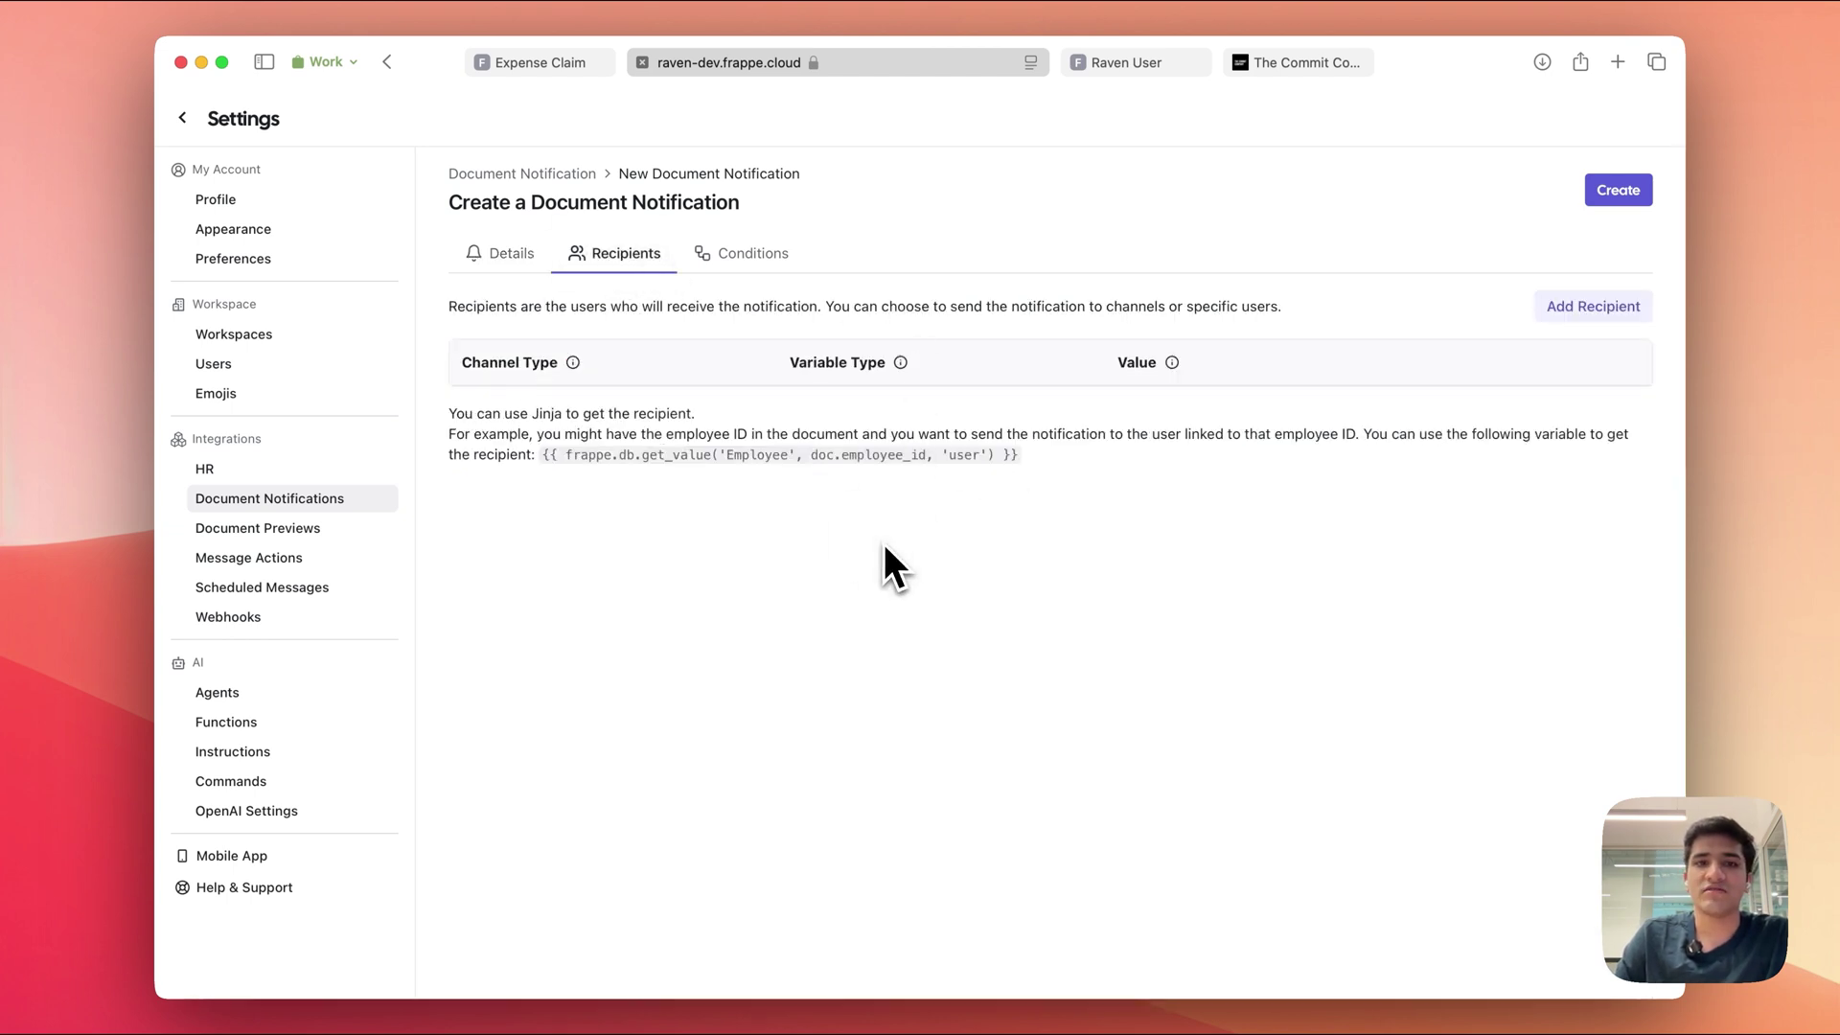
left_click(1583, 307)
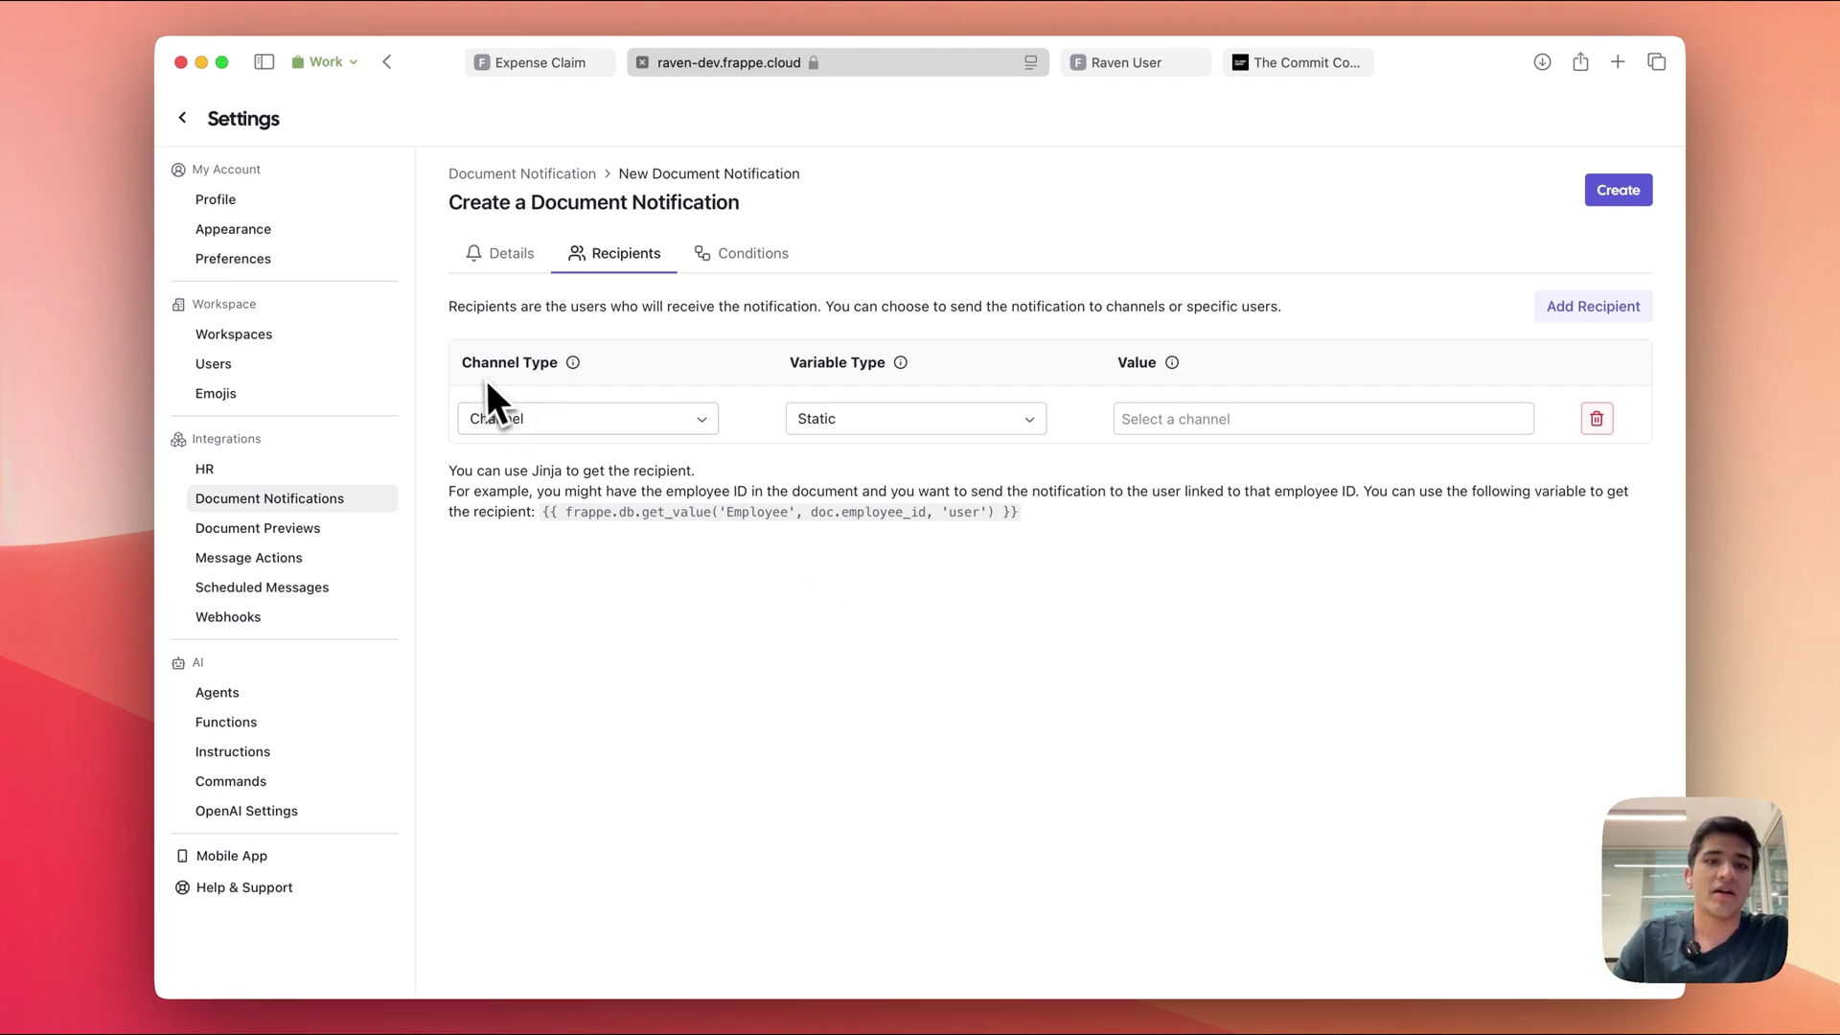
left_click(528, 418)
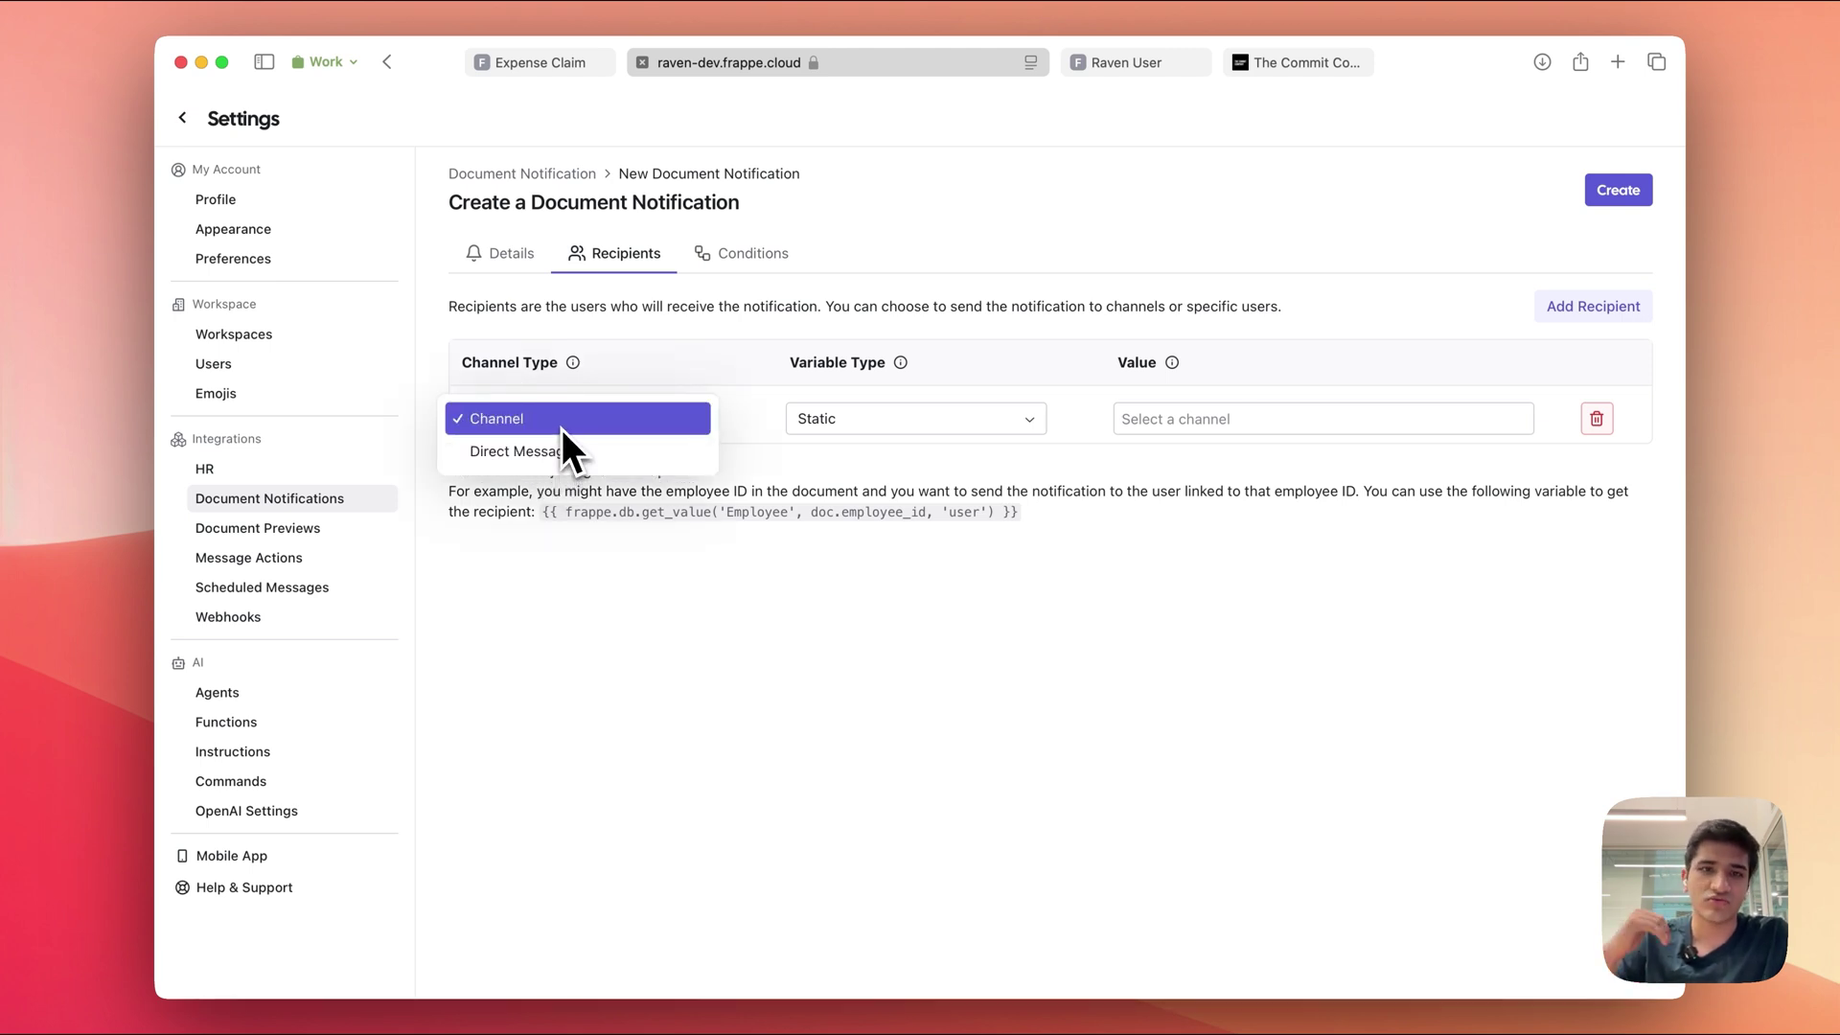
left_click(562, 429)
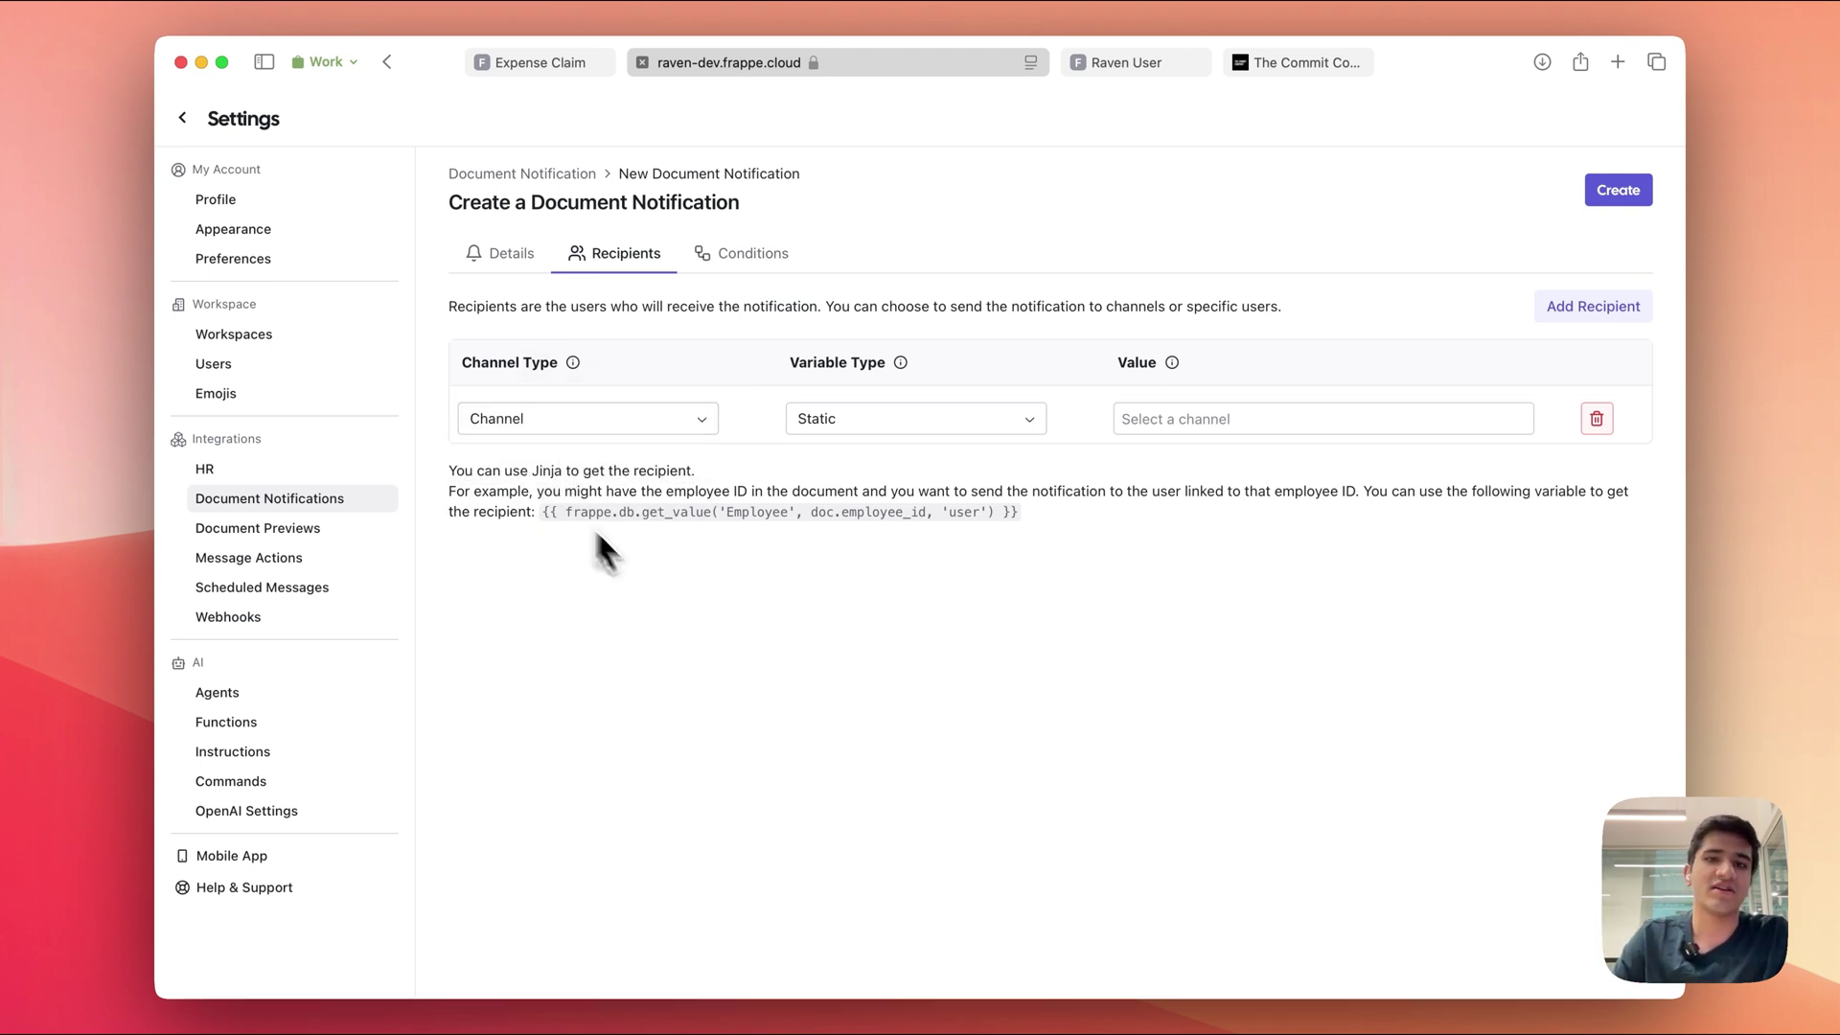
left_click(901, 442)
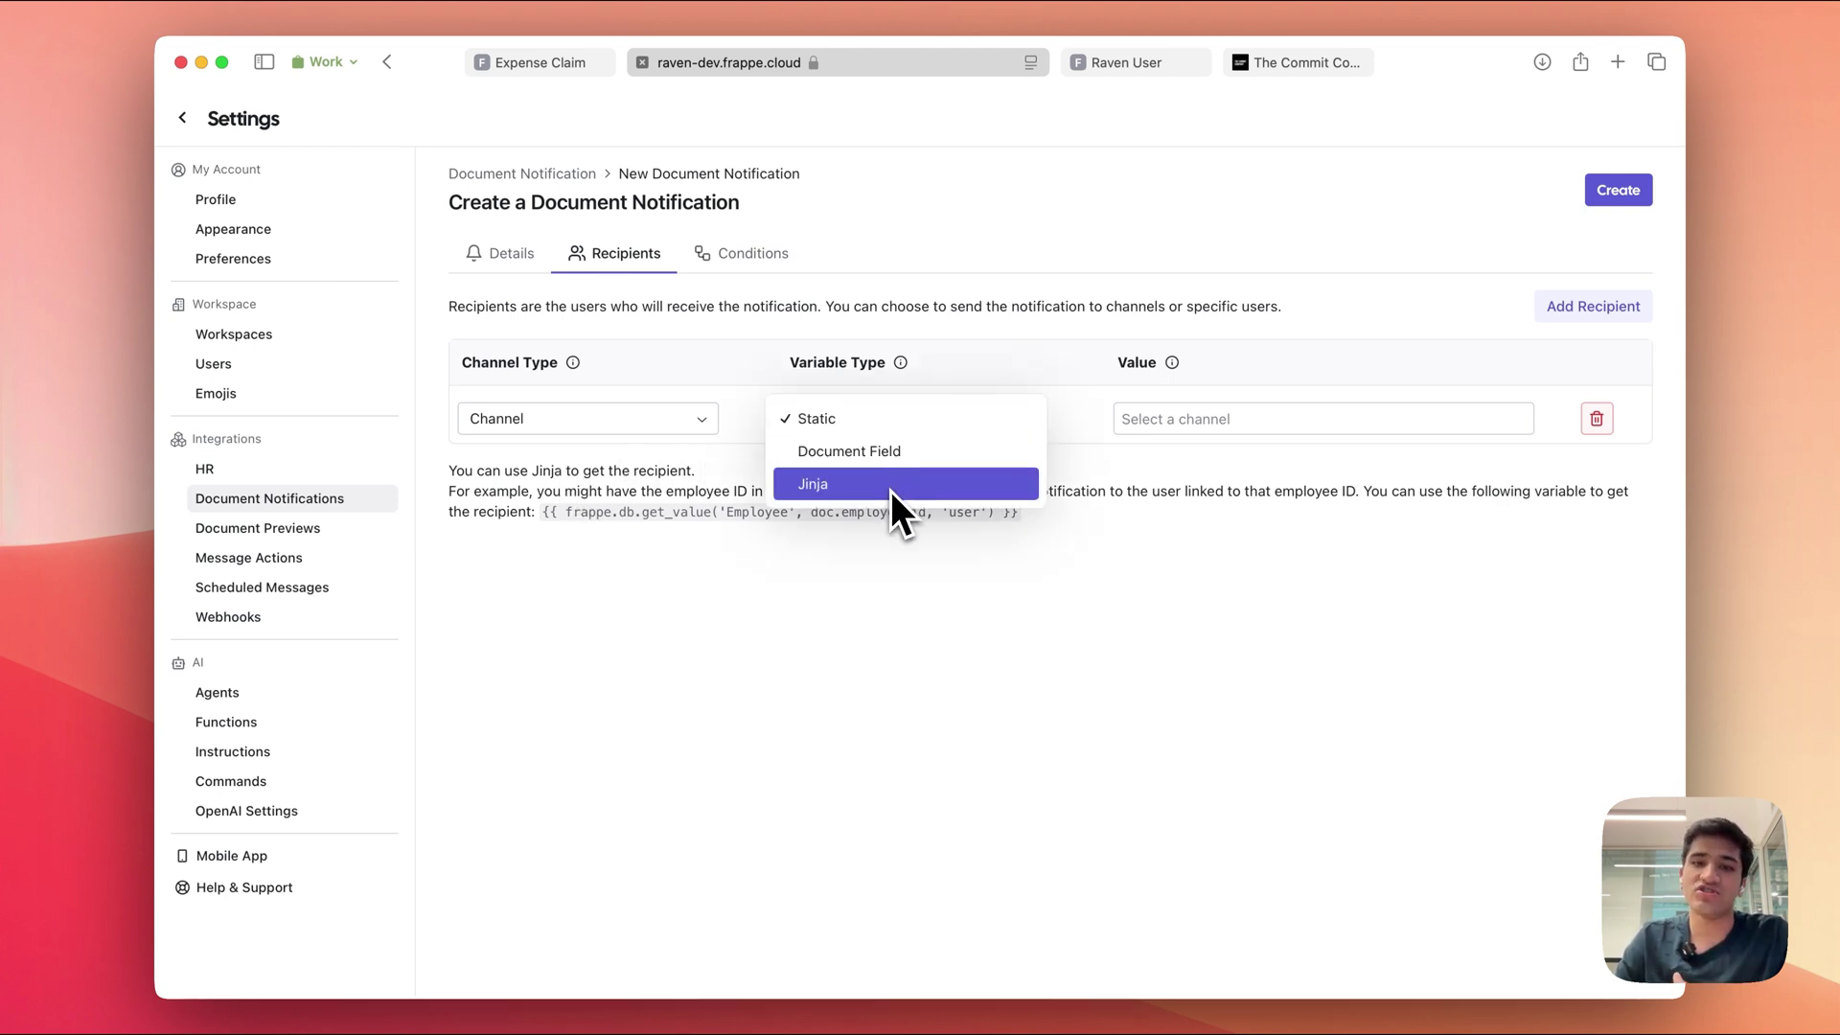
left_click(863, 424)
left_click(1162, 419)
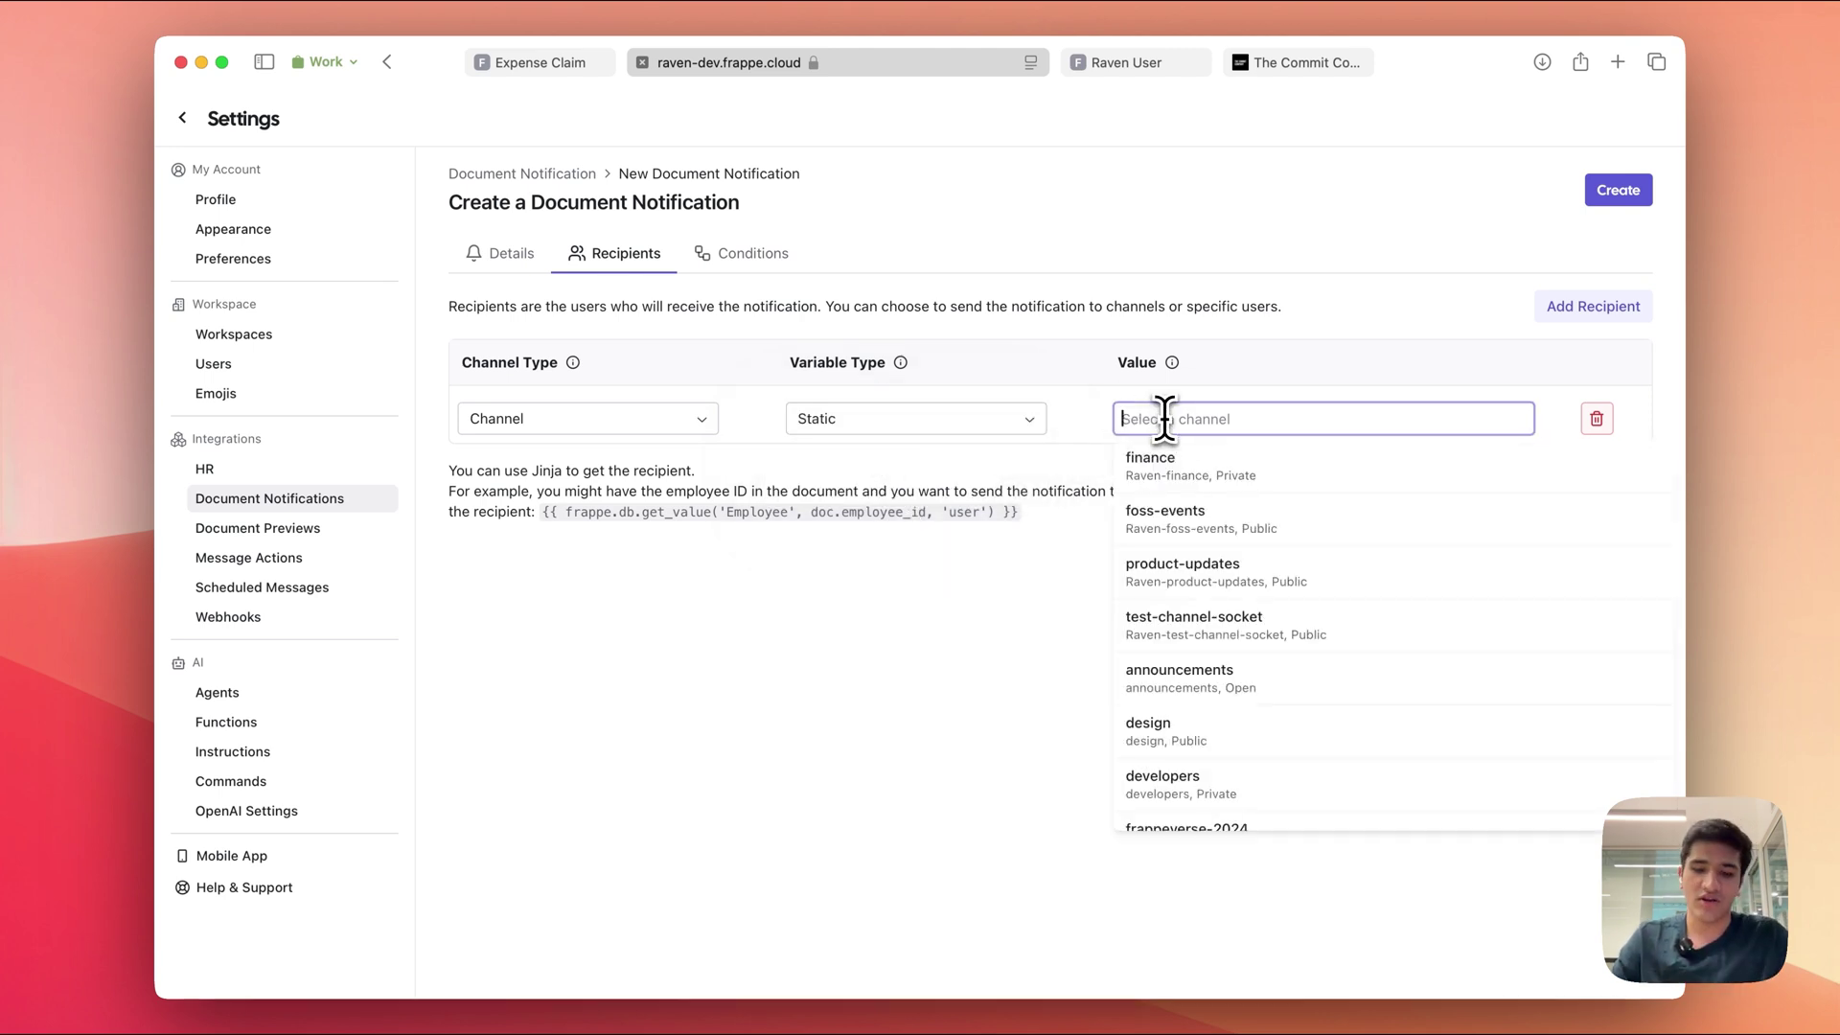
left_click(1198, 467)
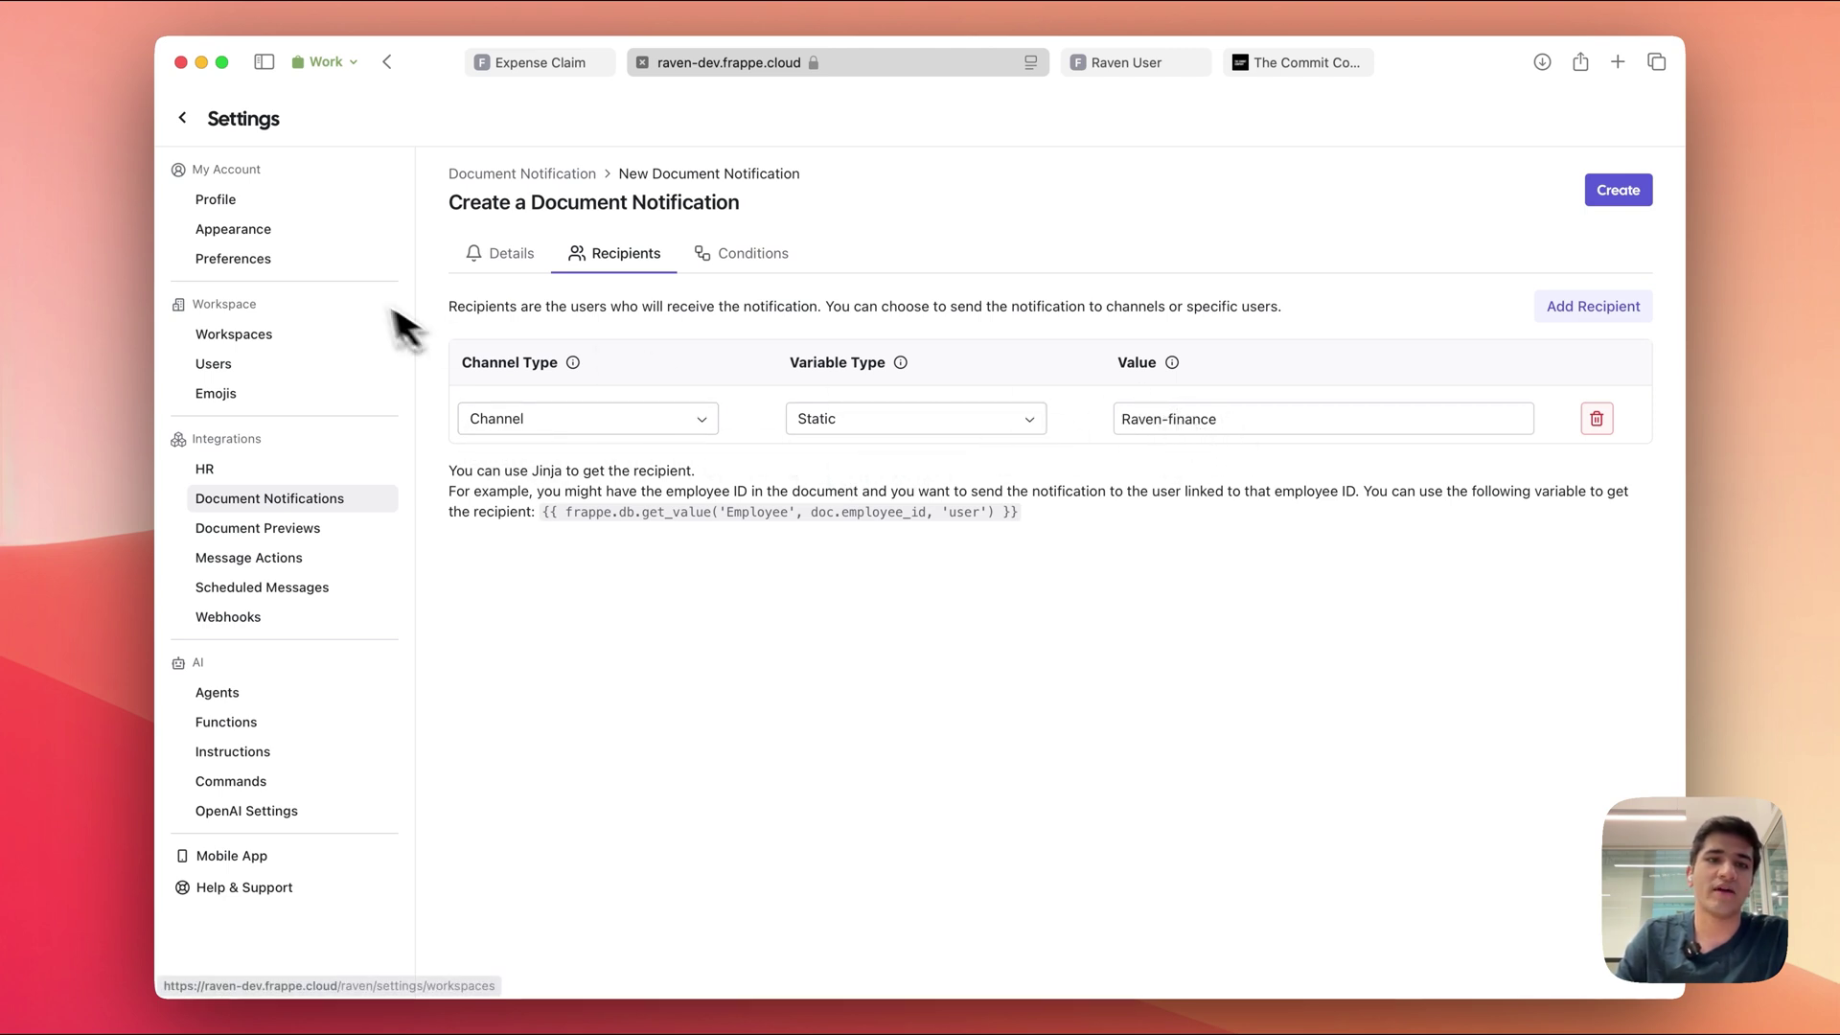
Review the tabs, create the Expense Claim Created notification, then switch to the HR Expense Claim list.
left_click(479, 255)
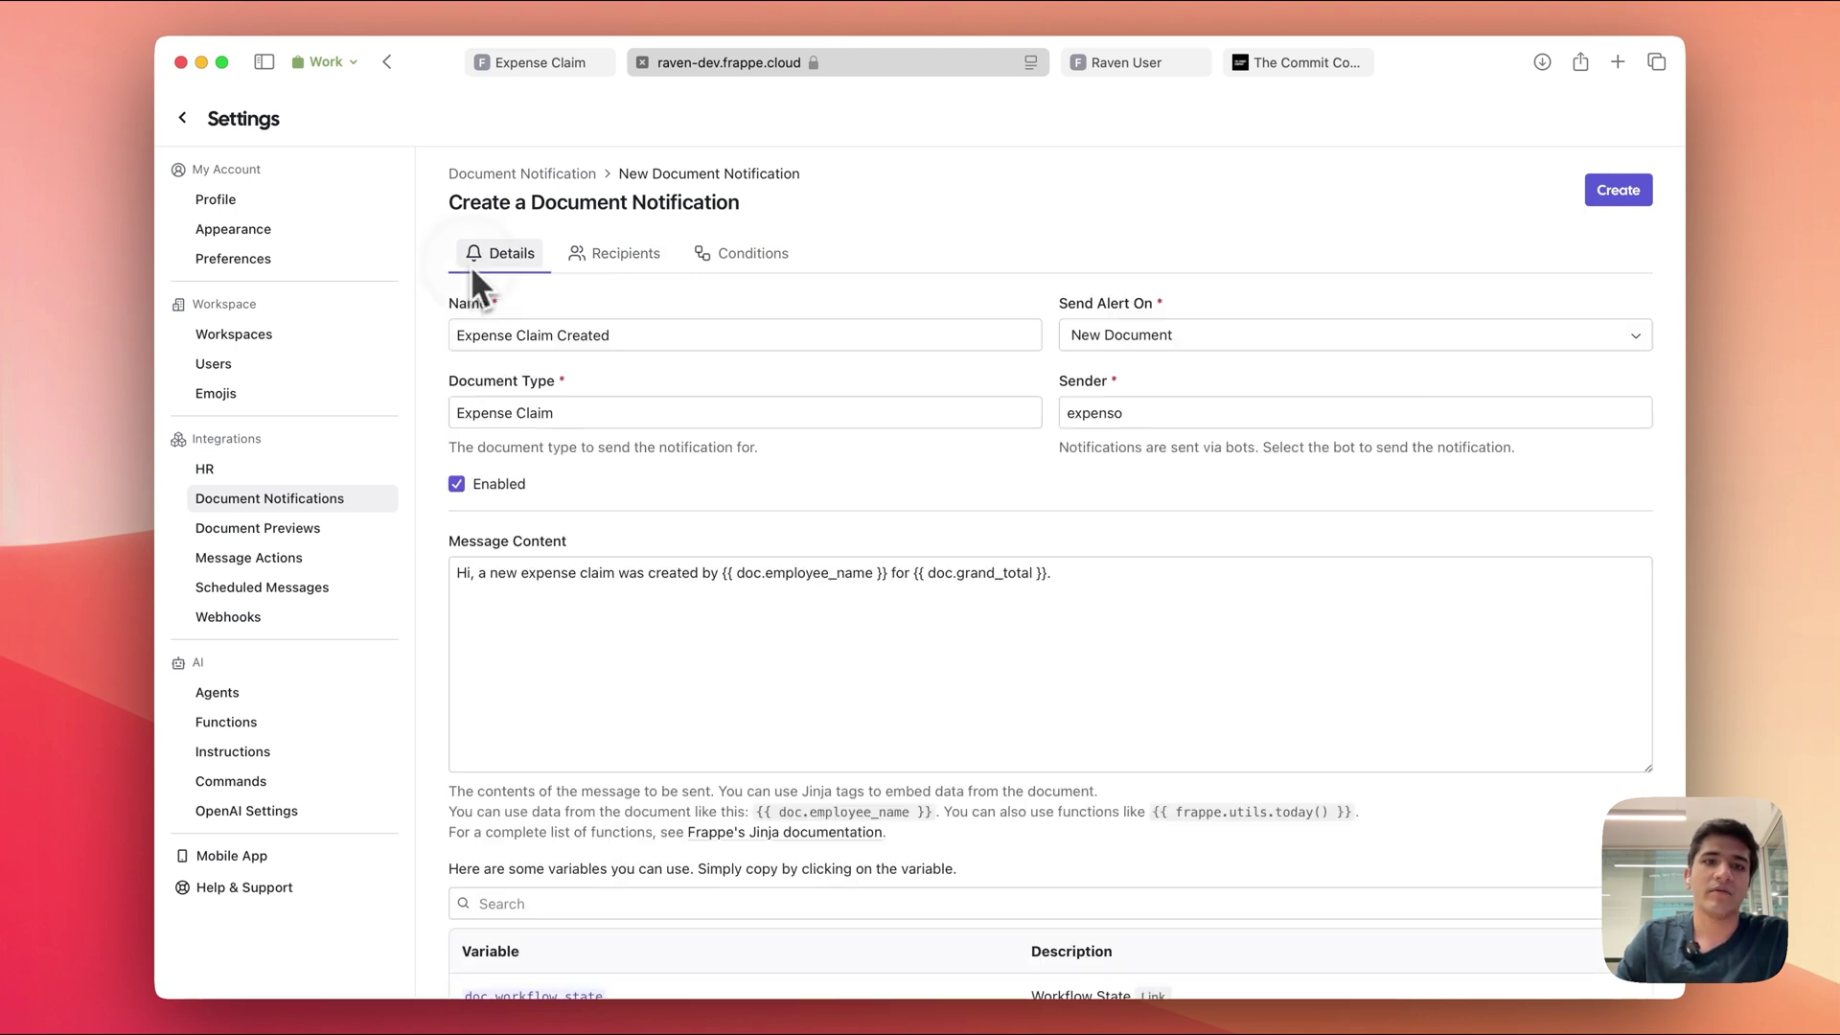
left_click(618, 251)
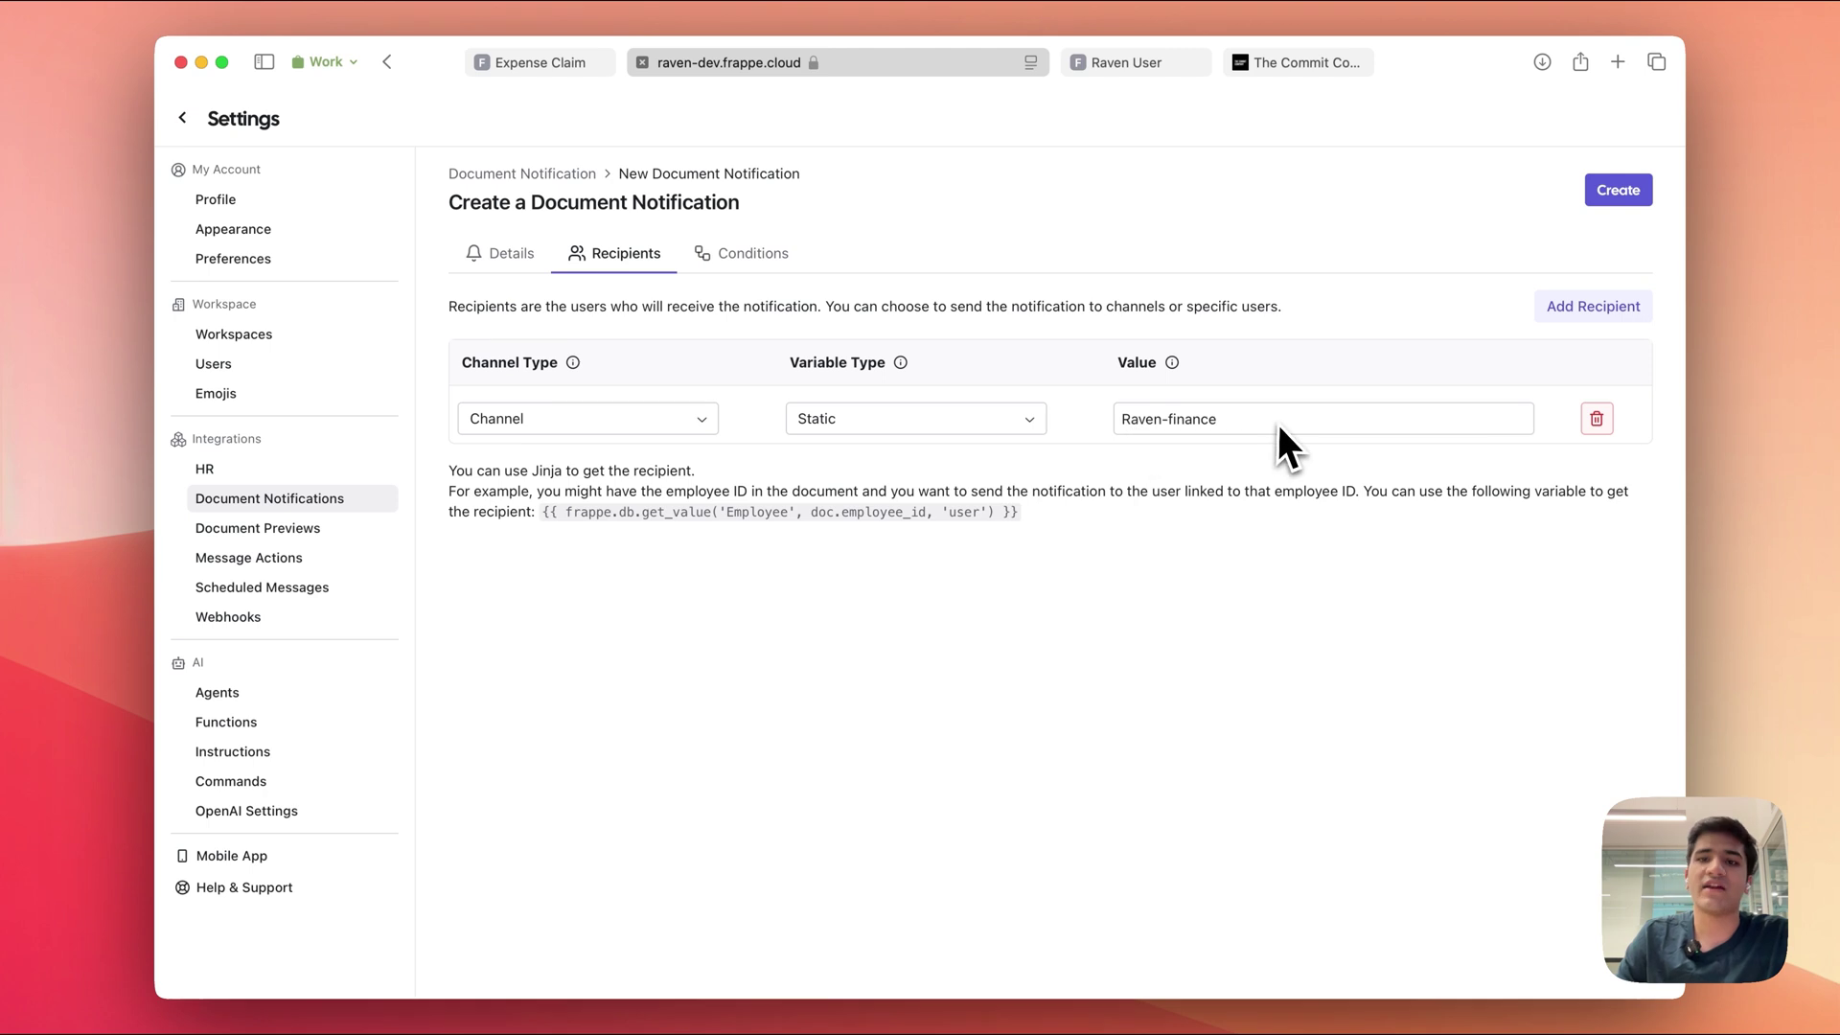
left_click(767, 251)
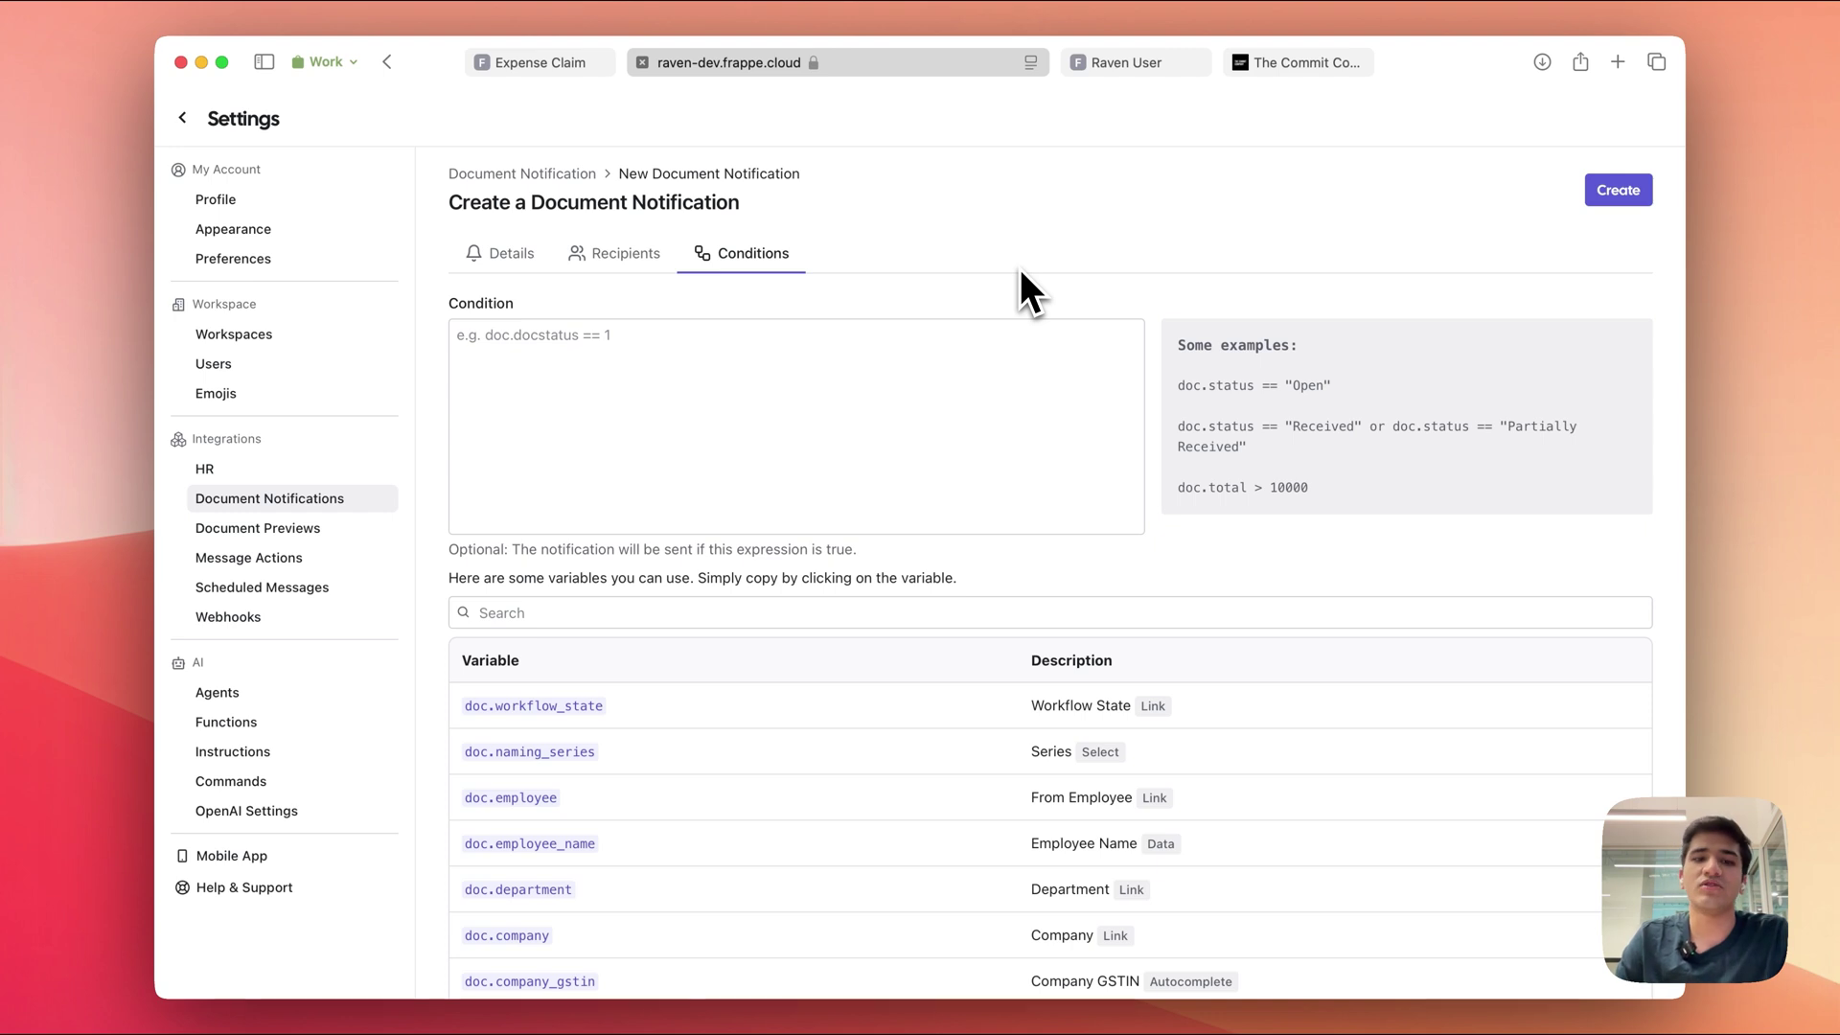
left_click(624, 259)
left_click(1618, 190)
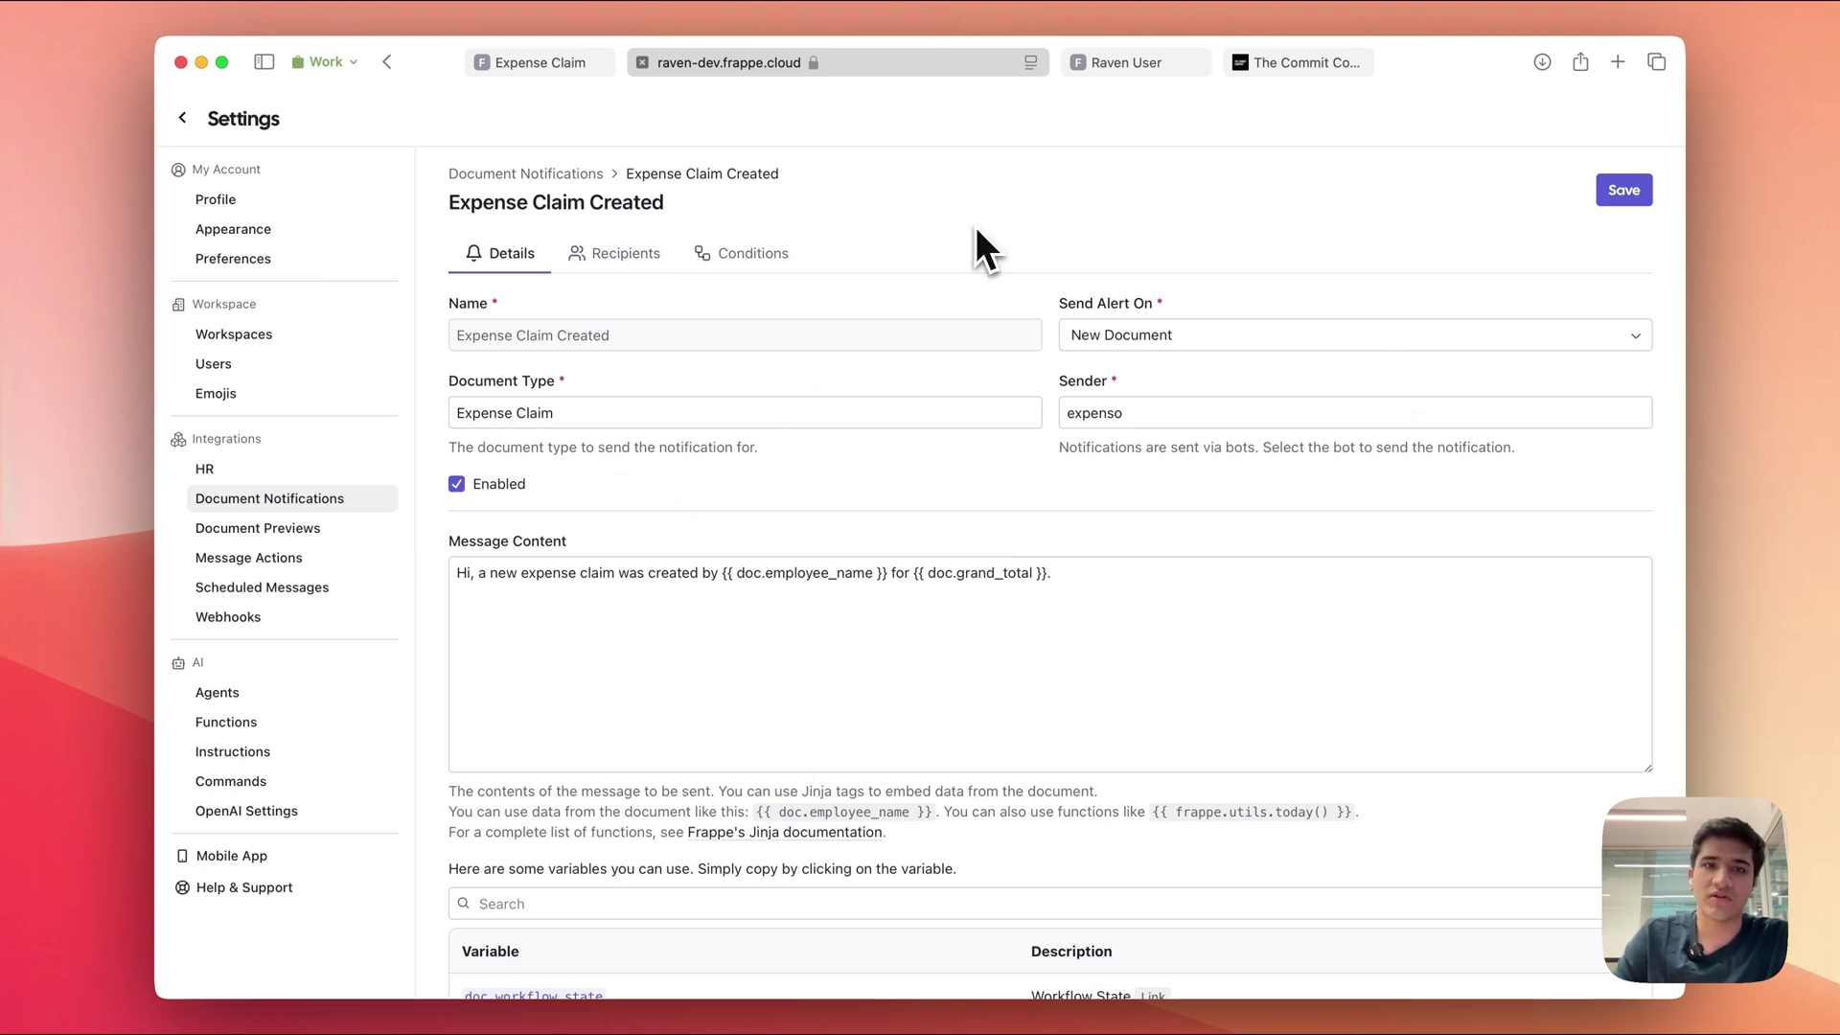
left_click(182, 117)
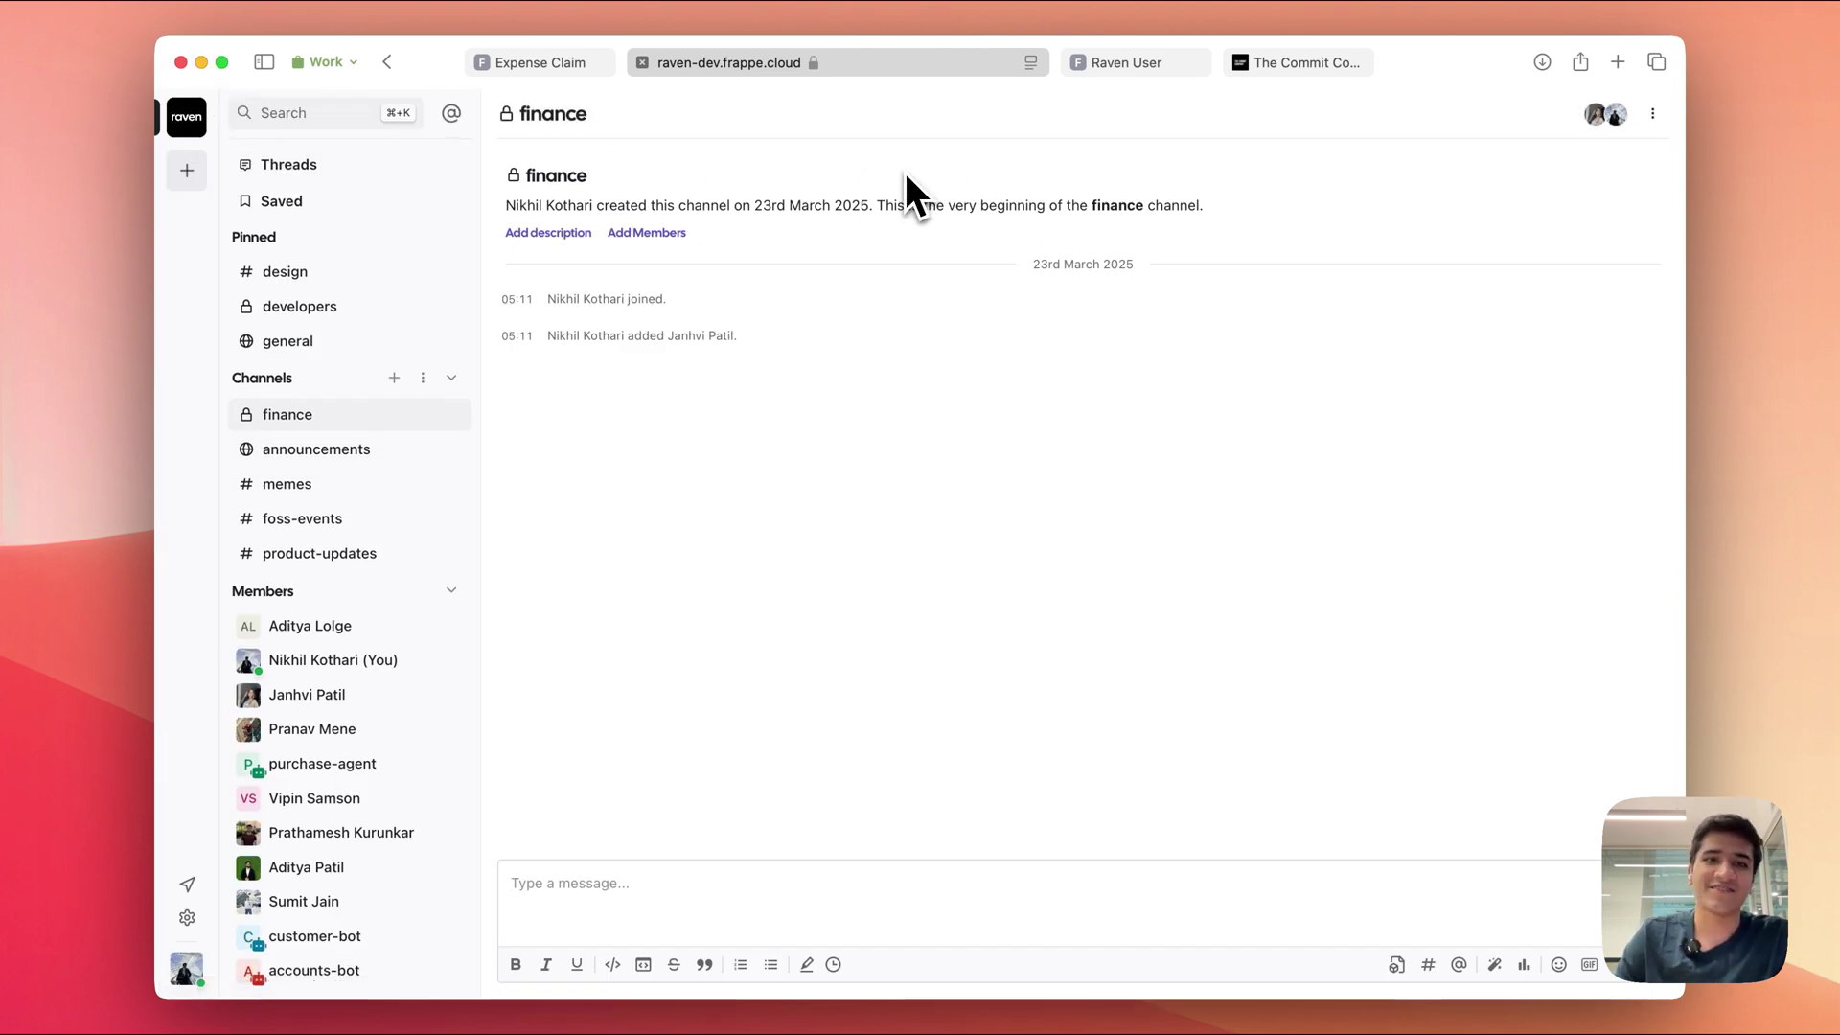
left_click(603, 63)
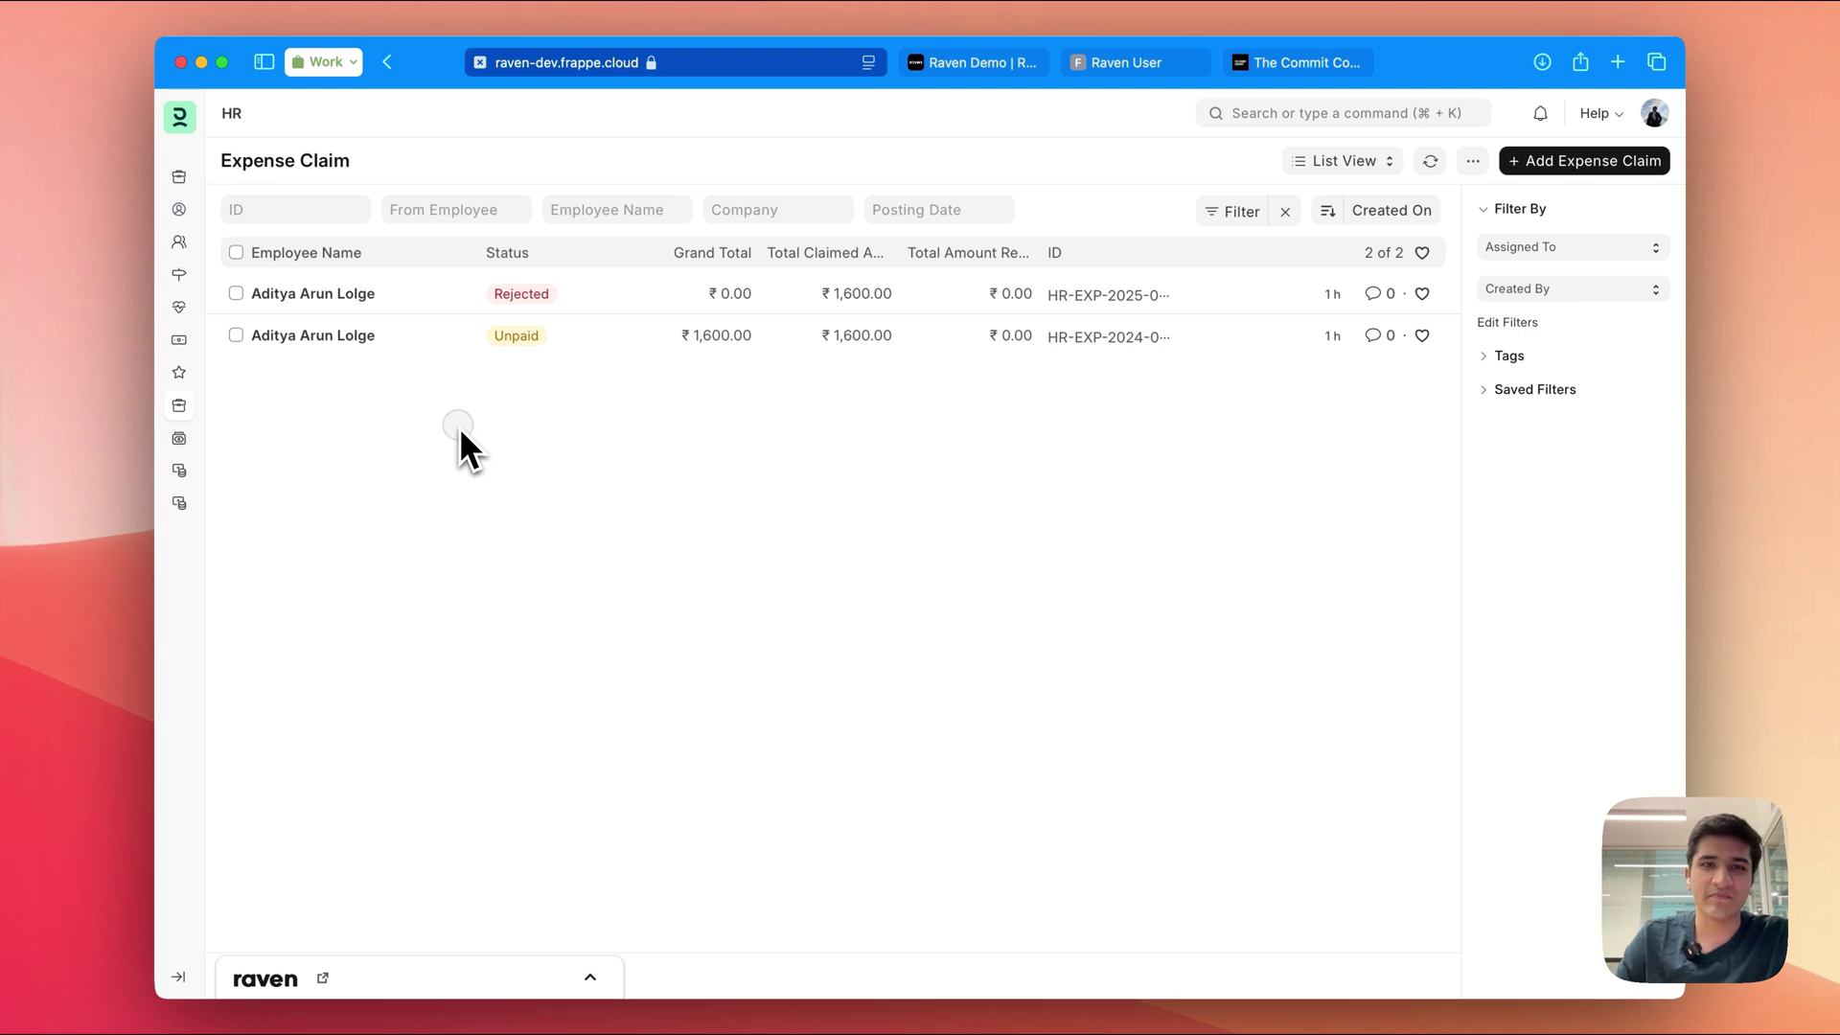
Start a new expense claim for the first employee with a Travel expense of 2000.
key("super+b")
left_click(739, 321)
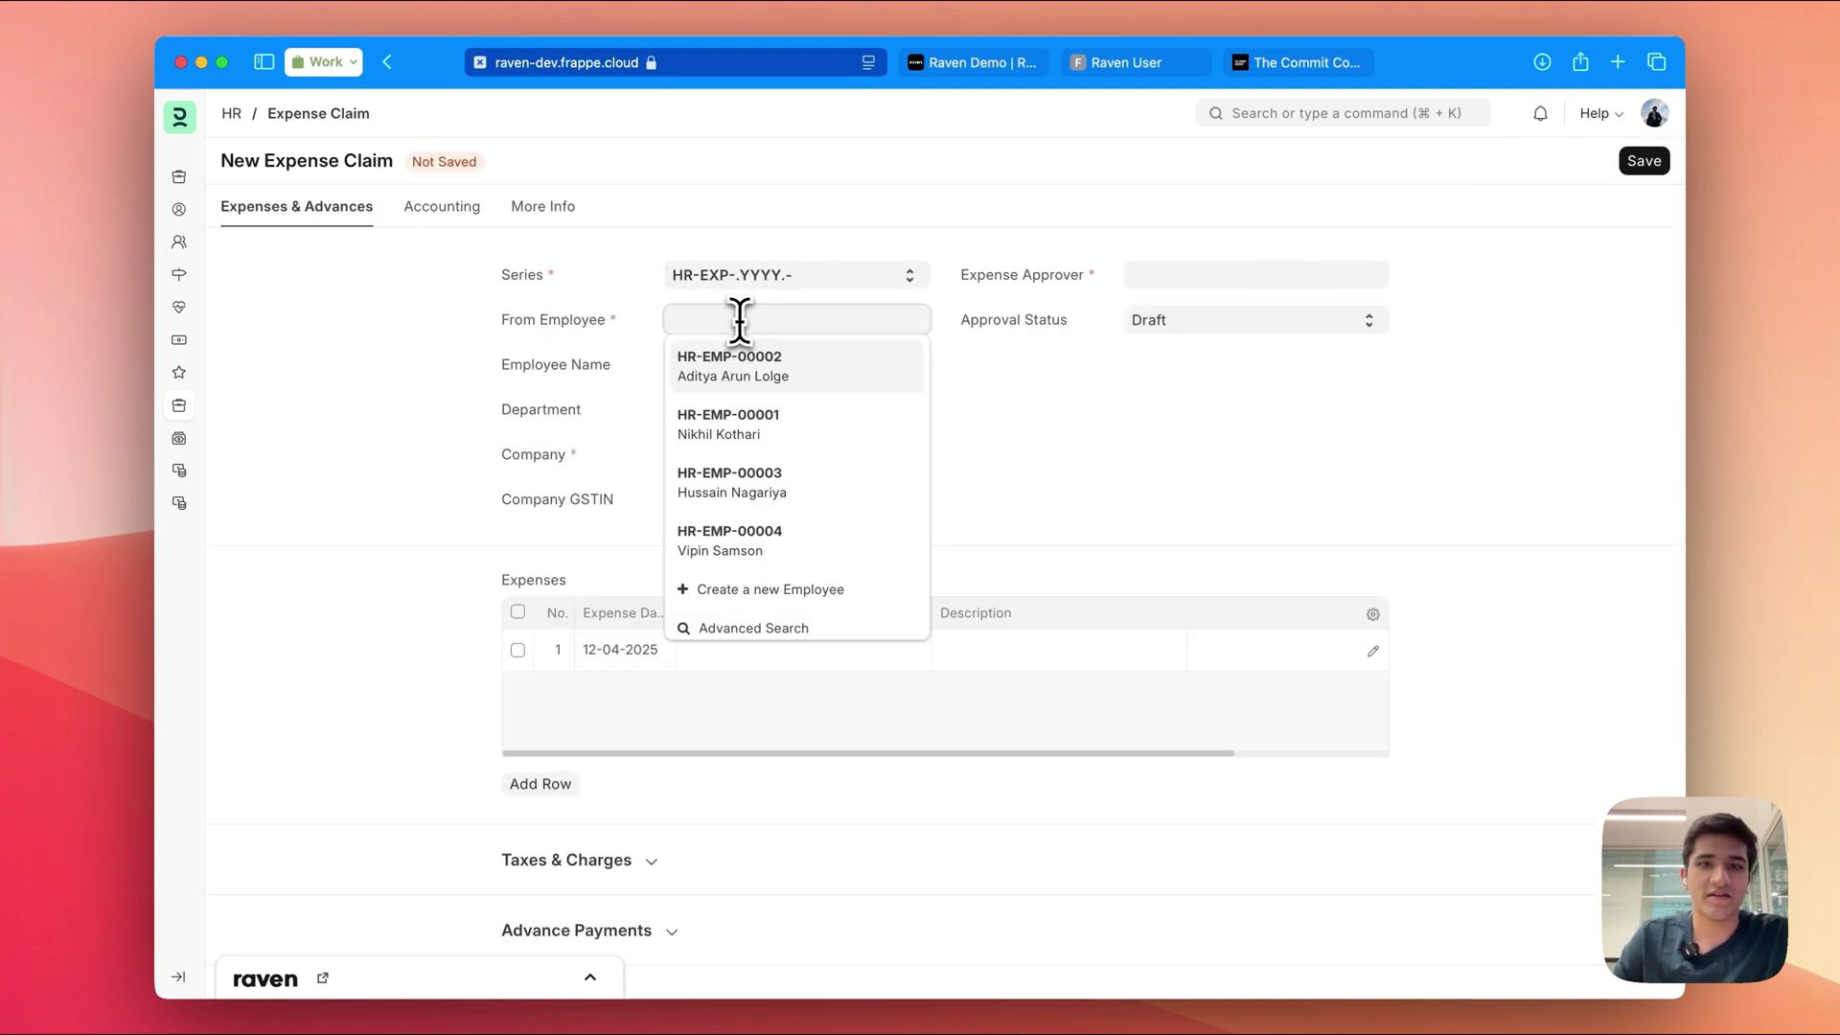
left_click(753, 363)
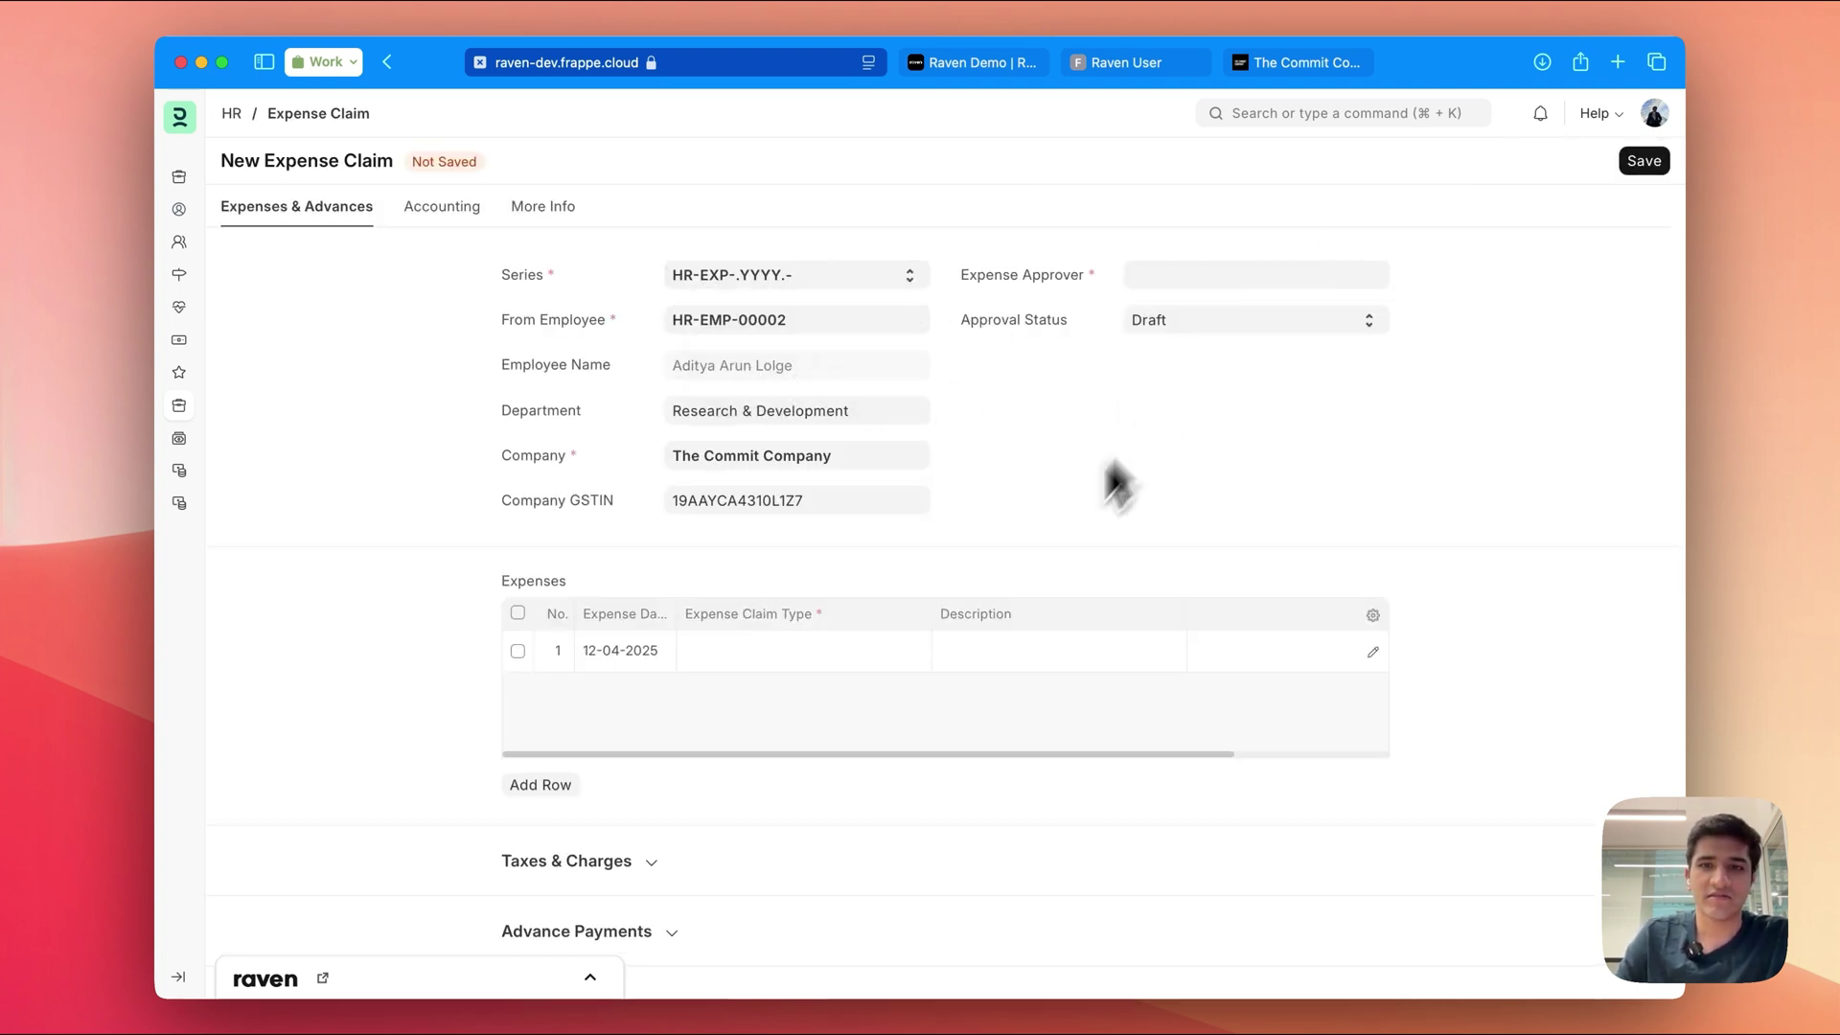
left_click(762, 652)
type("trav")
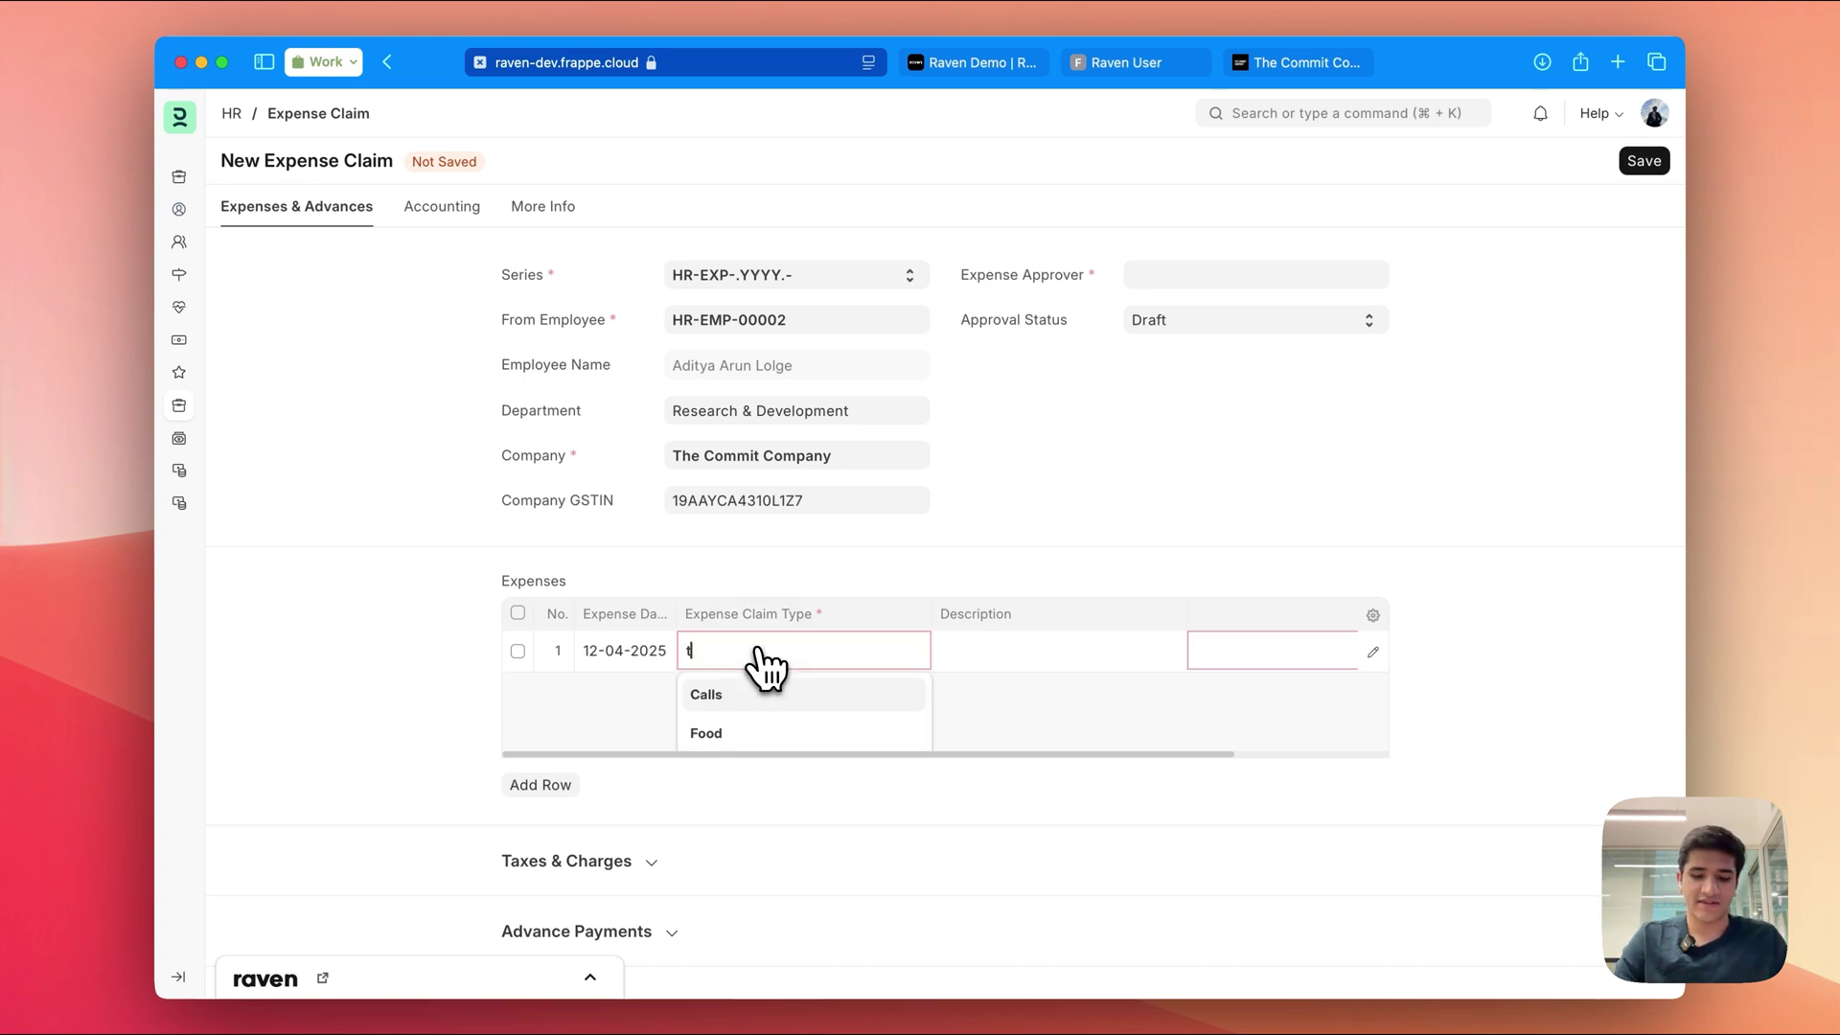
left_click(781, 692)
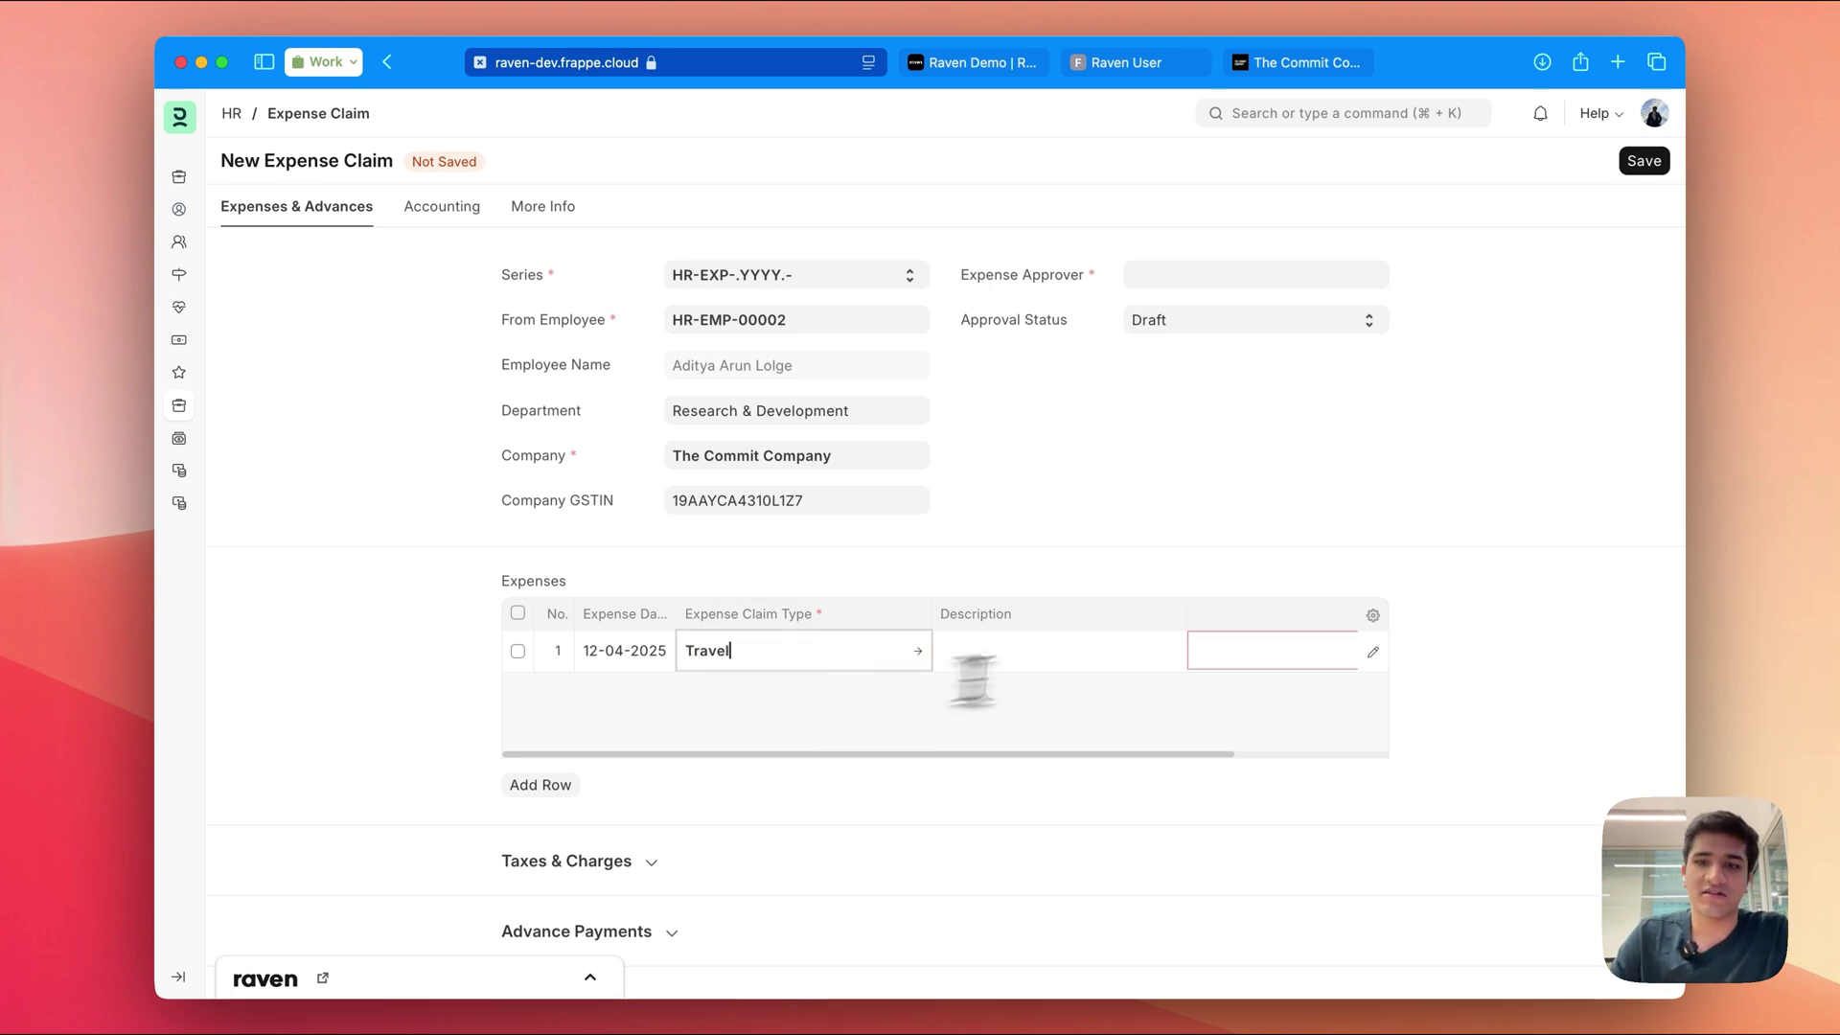
left_click(1284, 648)
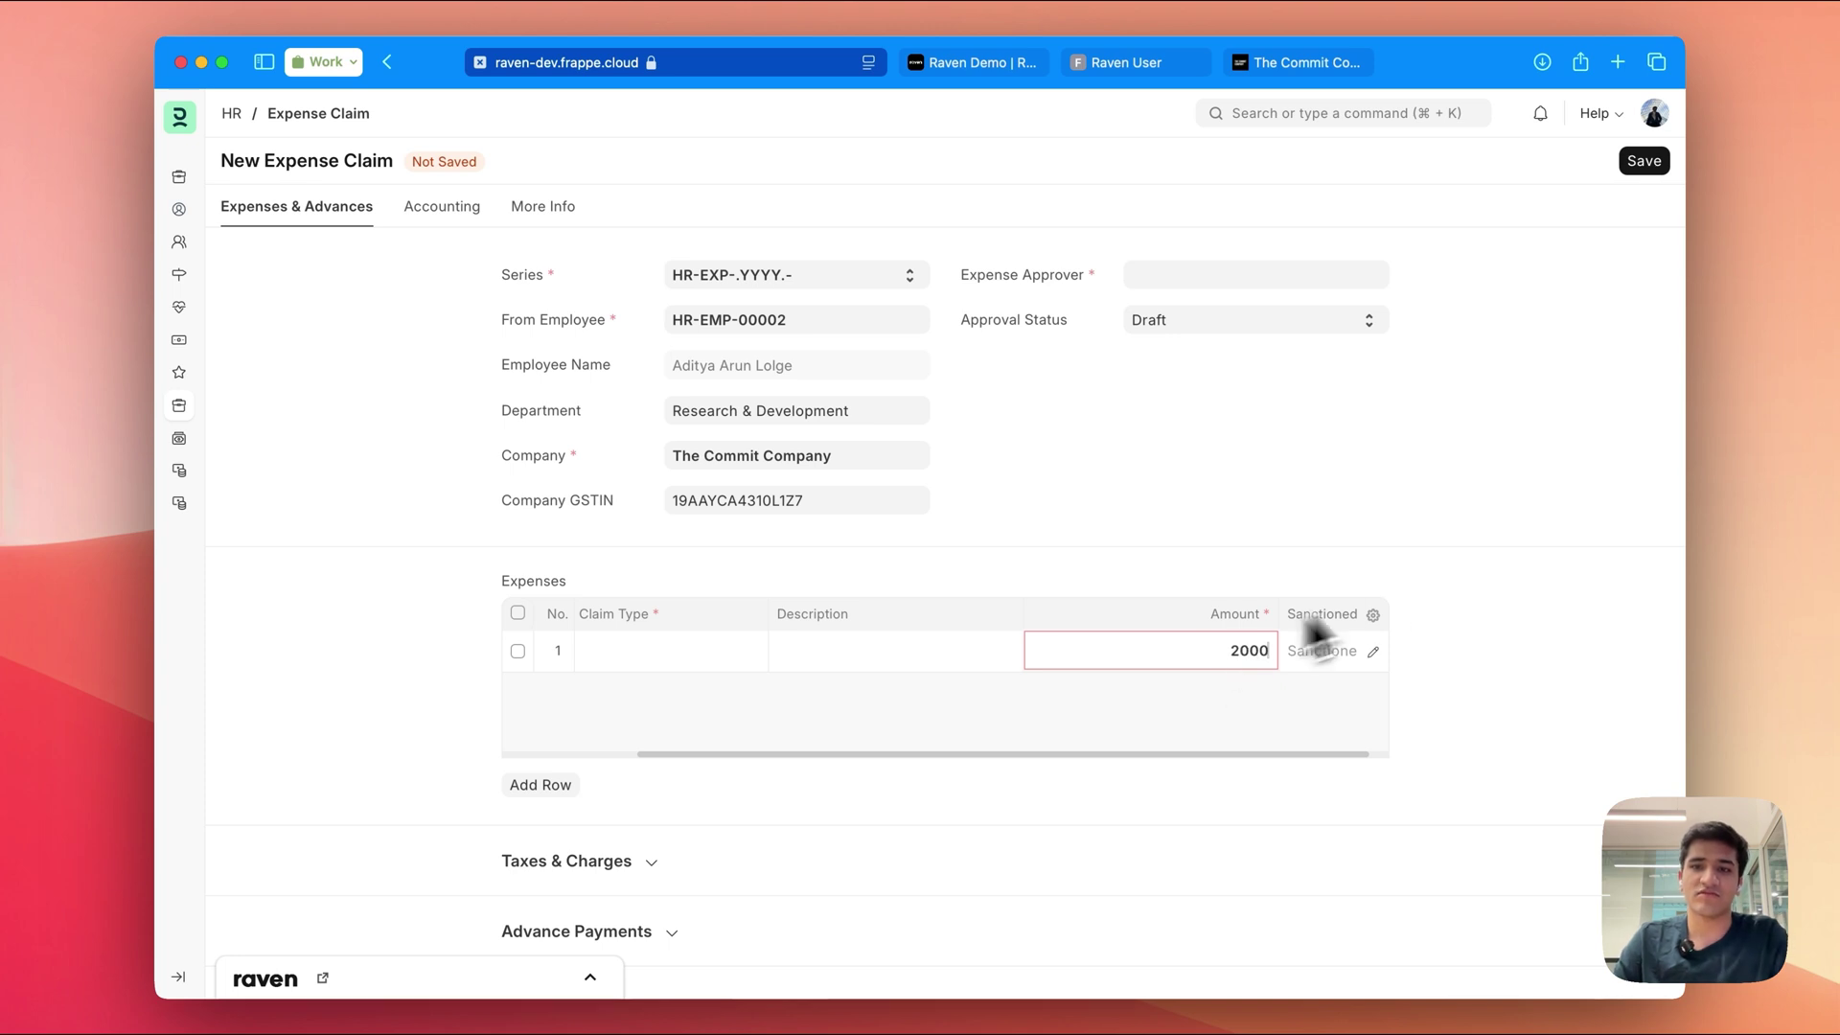
left_click(1419, 652)
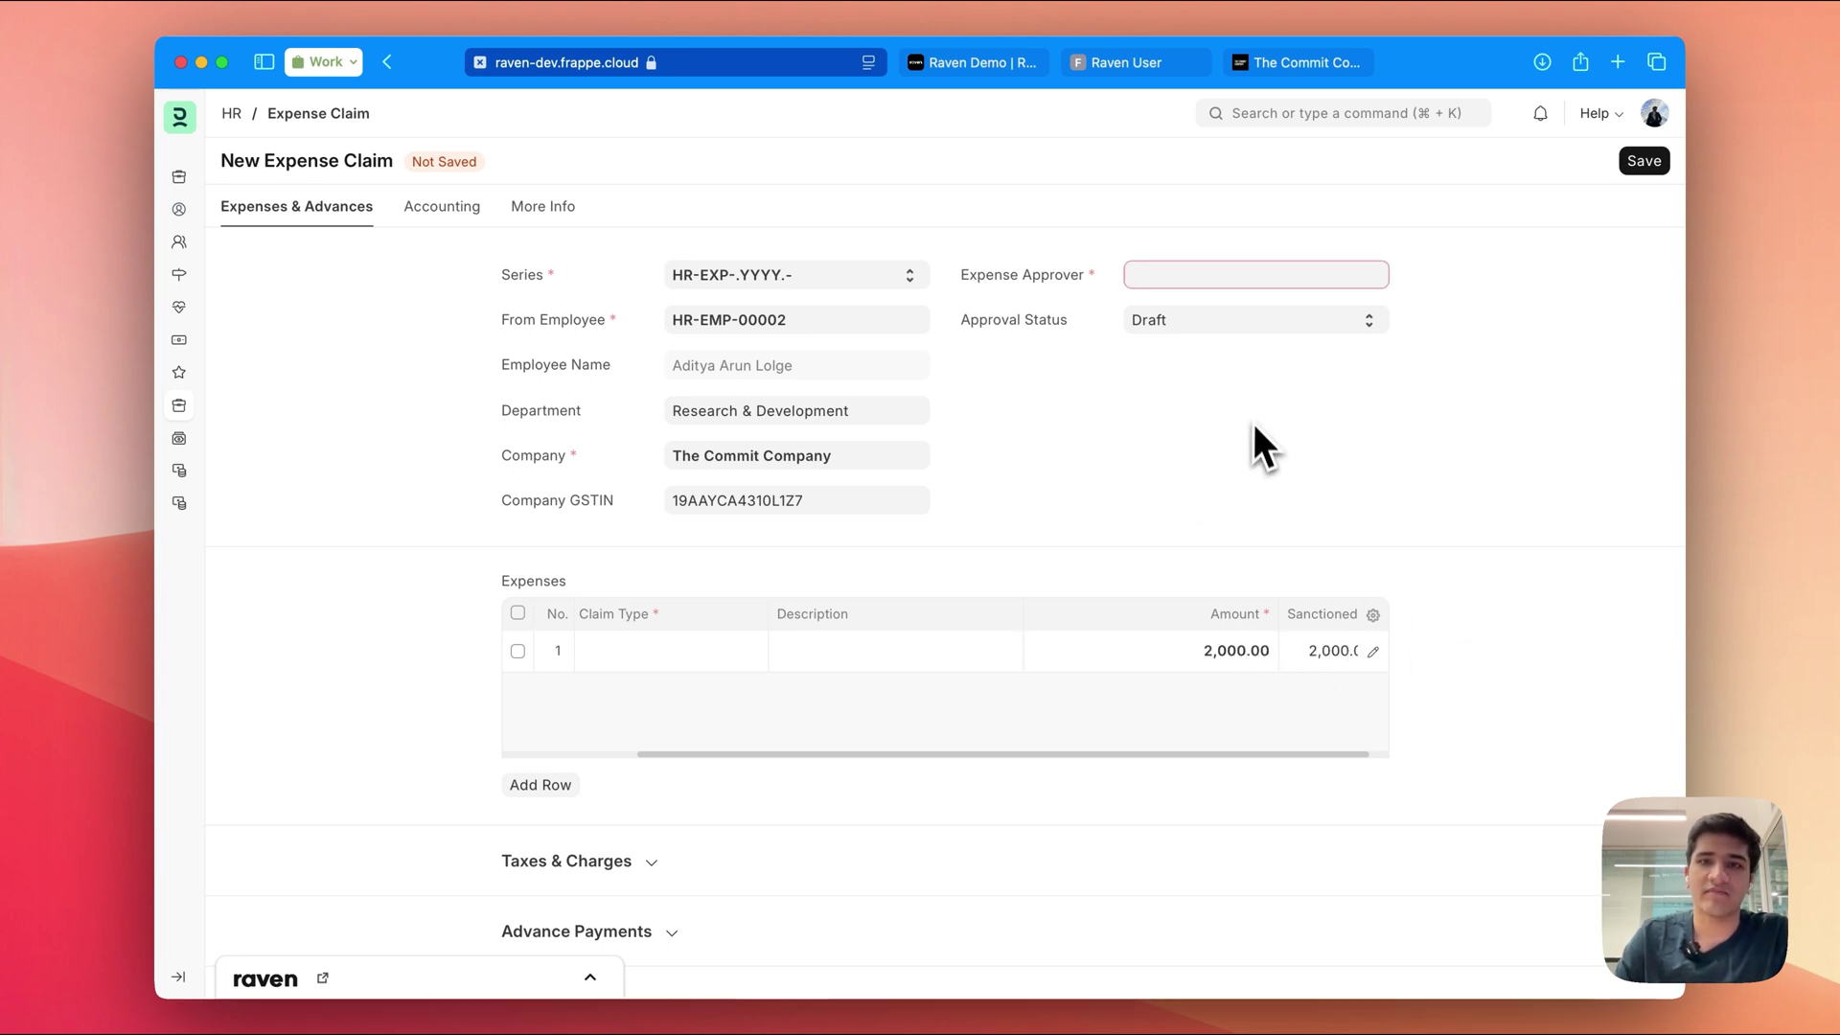
Choose the suggested expense approver, save the claim, and return to Raven's finance channel.
left_click(1173, 276)
left_click(1208, 321)
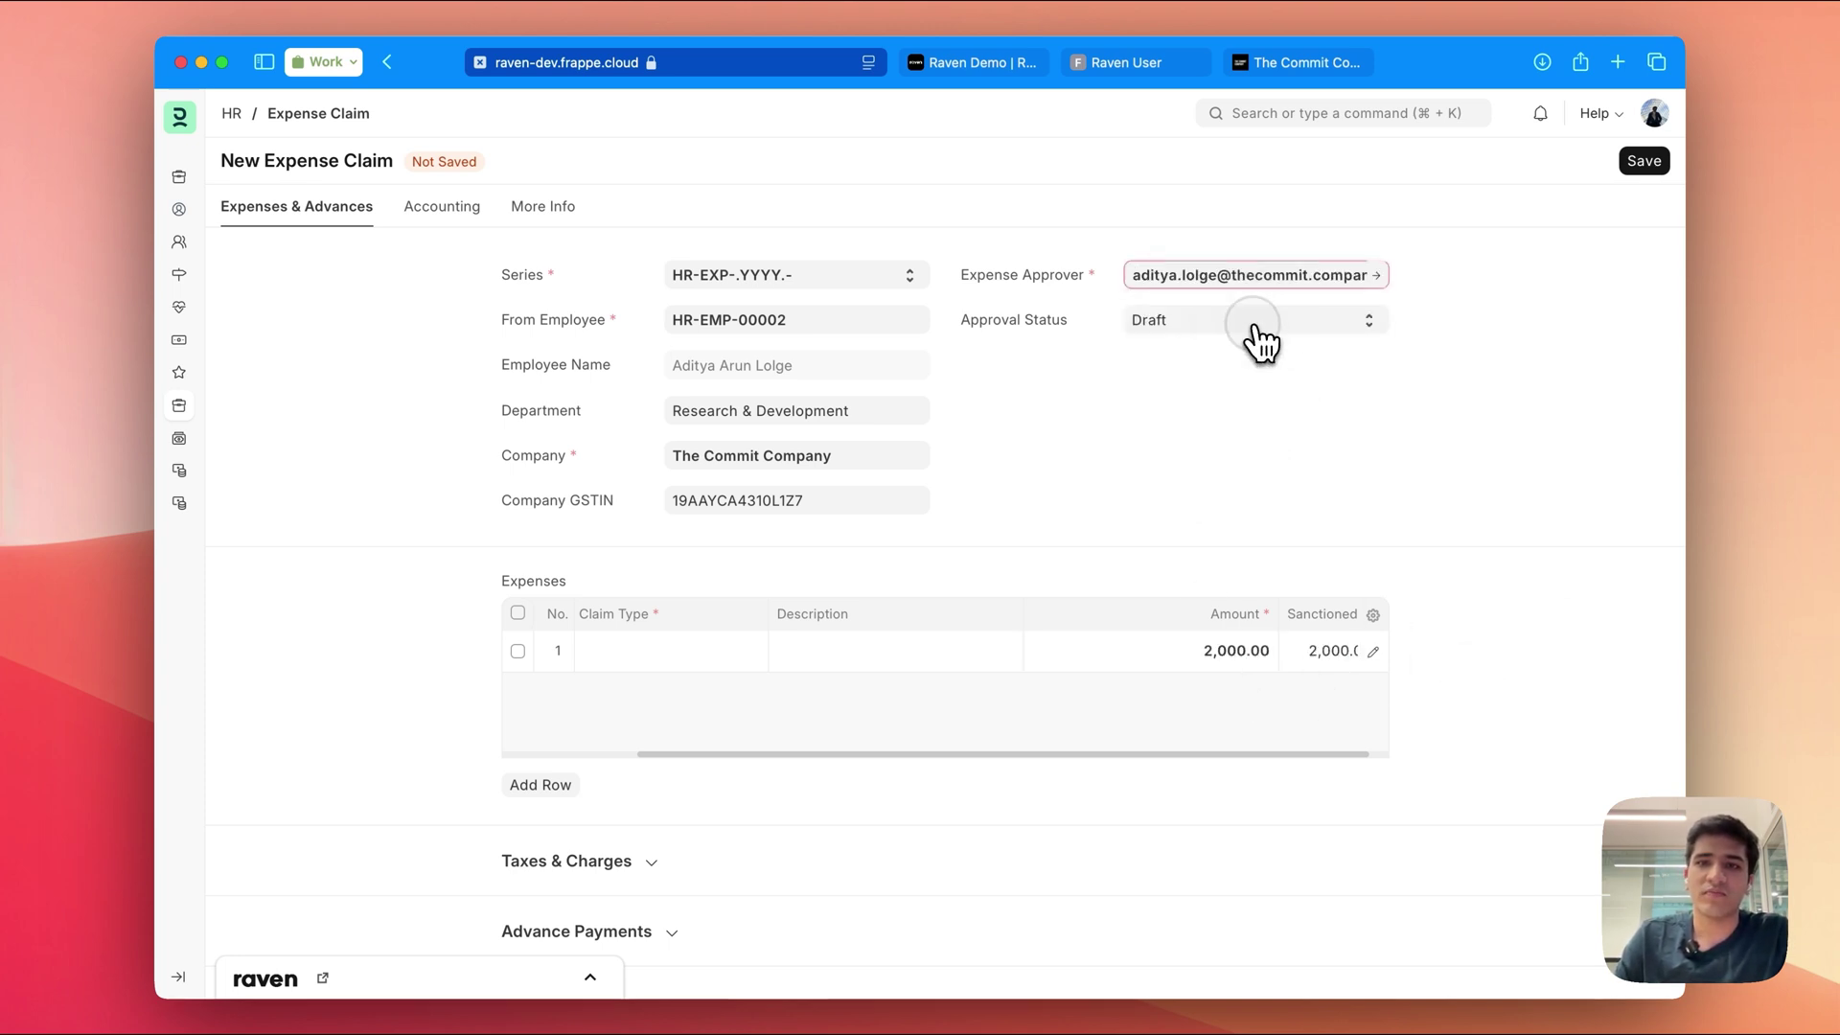
left_click(1644, 161)
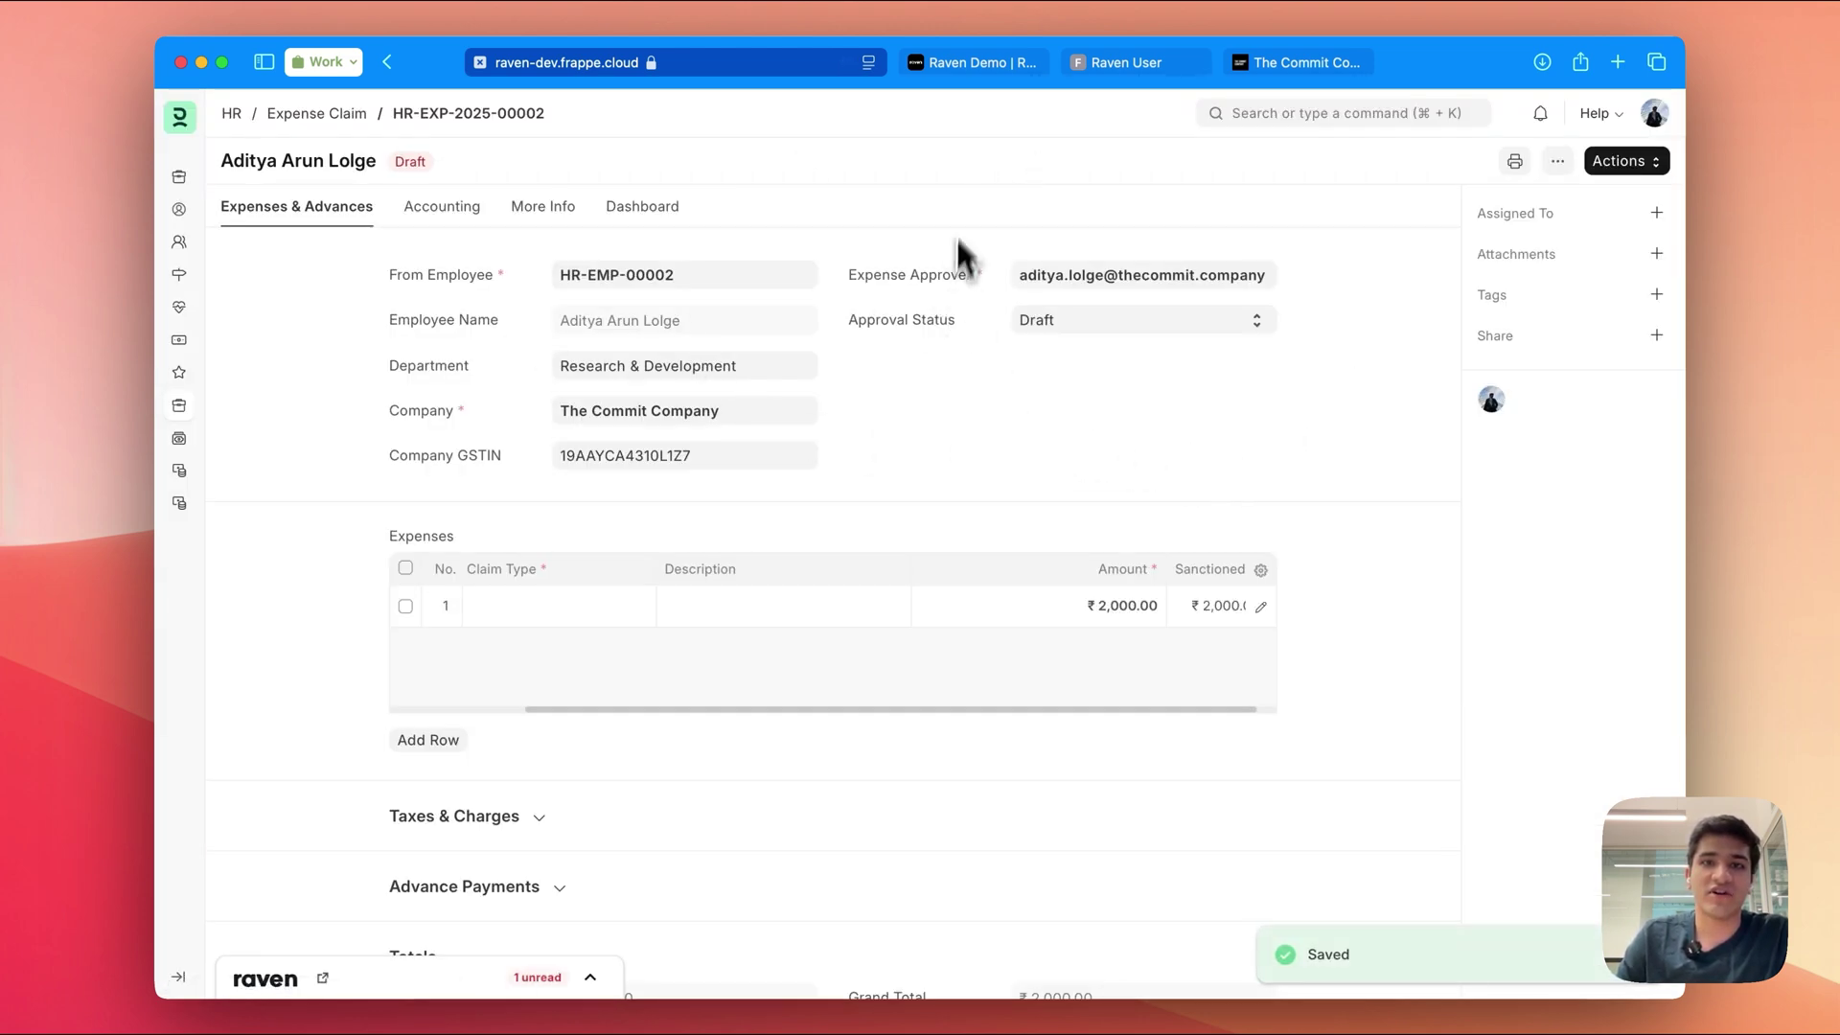
left_click(988, 65)
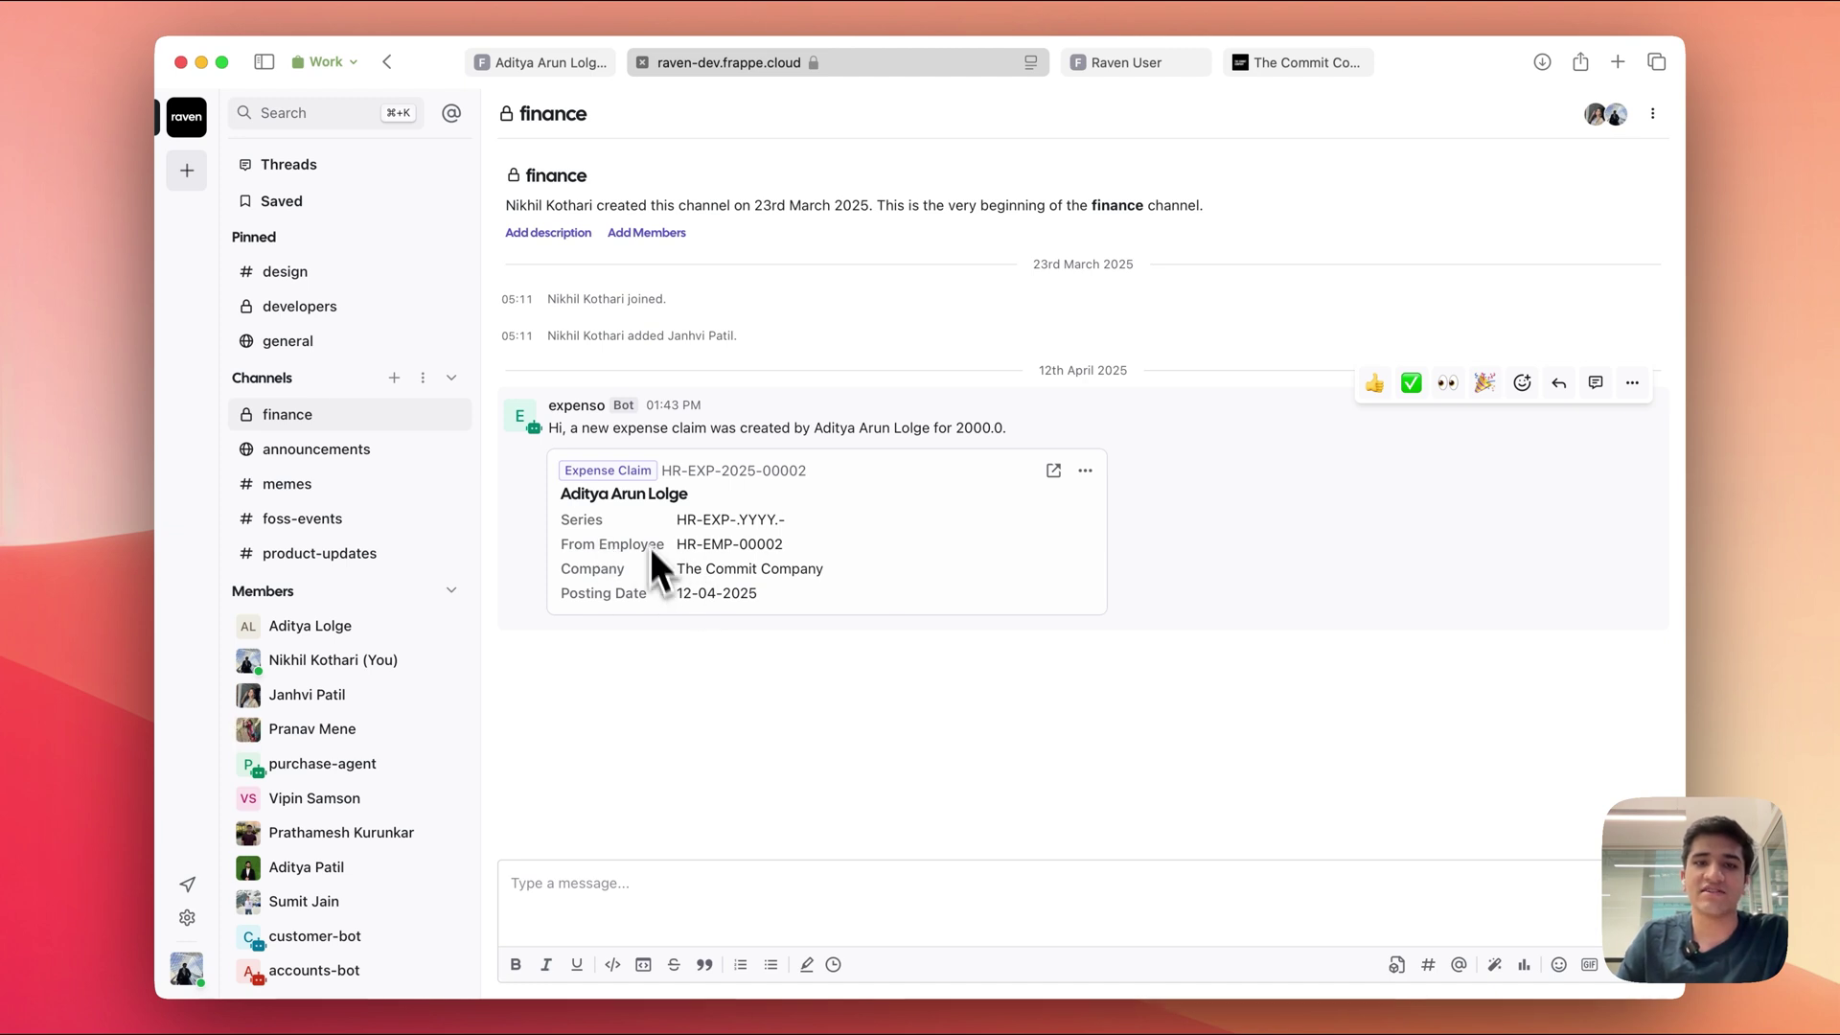
Open Document Previews in Raven Settings and select the Expense Claim DocType.
left_click(192, 920)
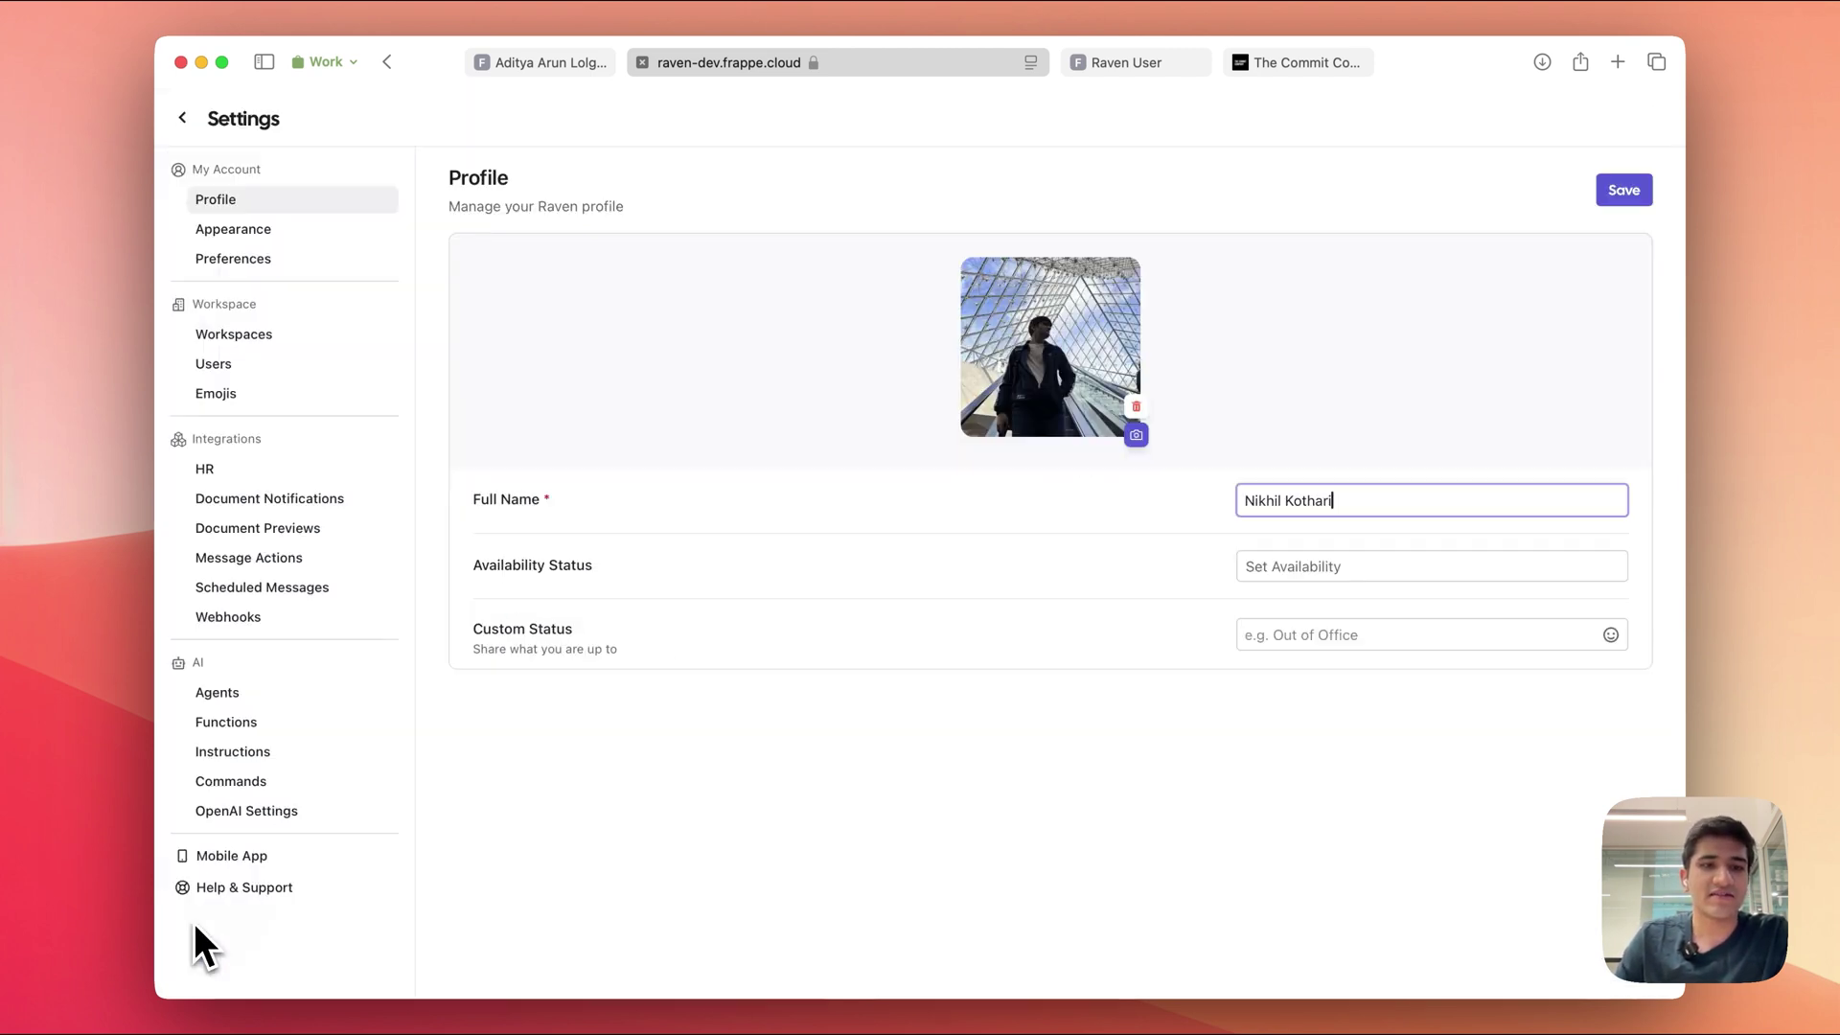
left_click(331, 544)
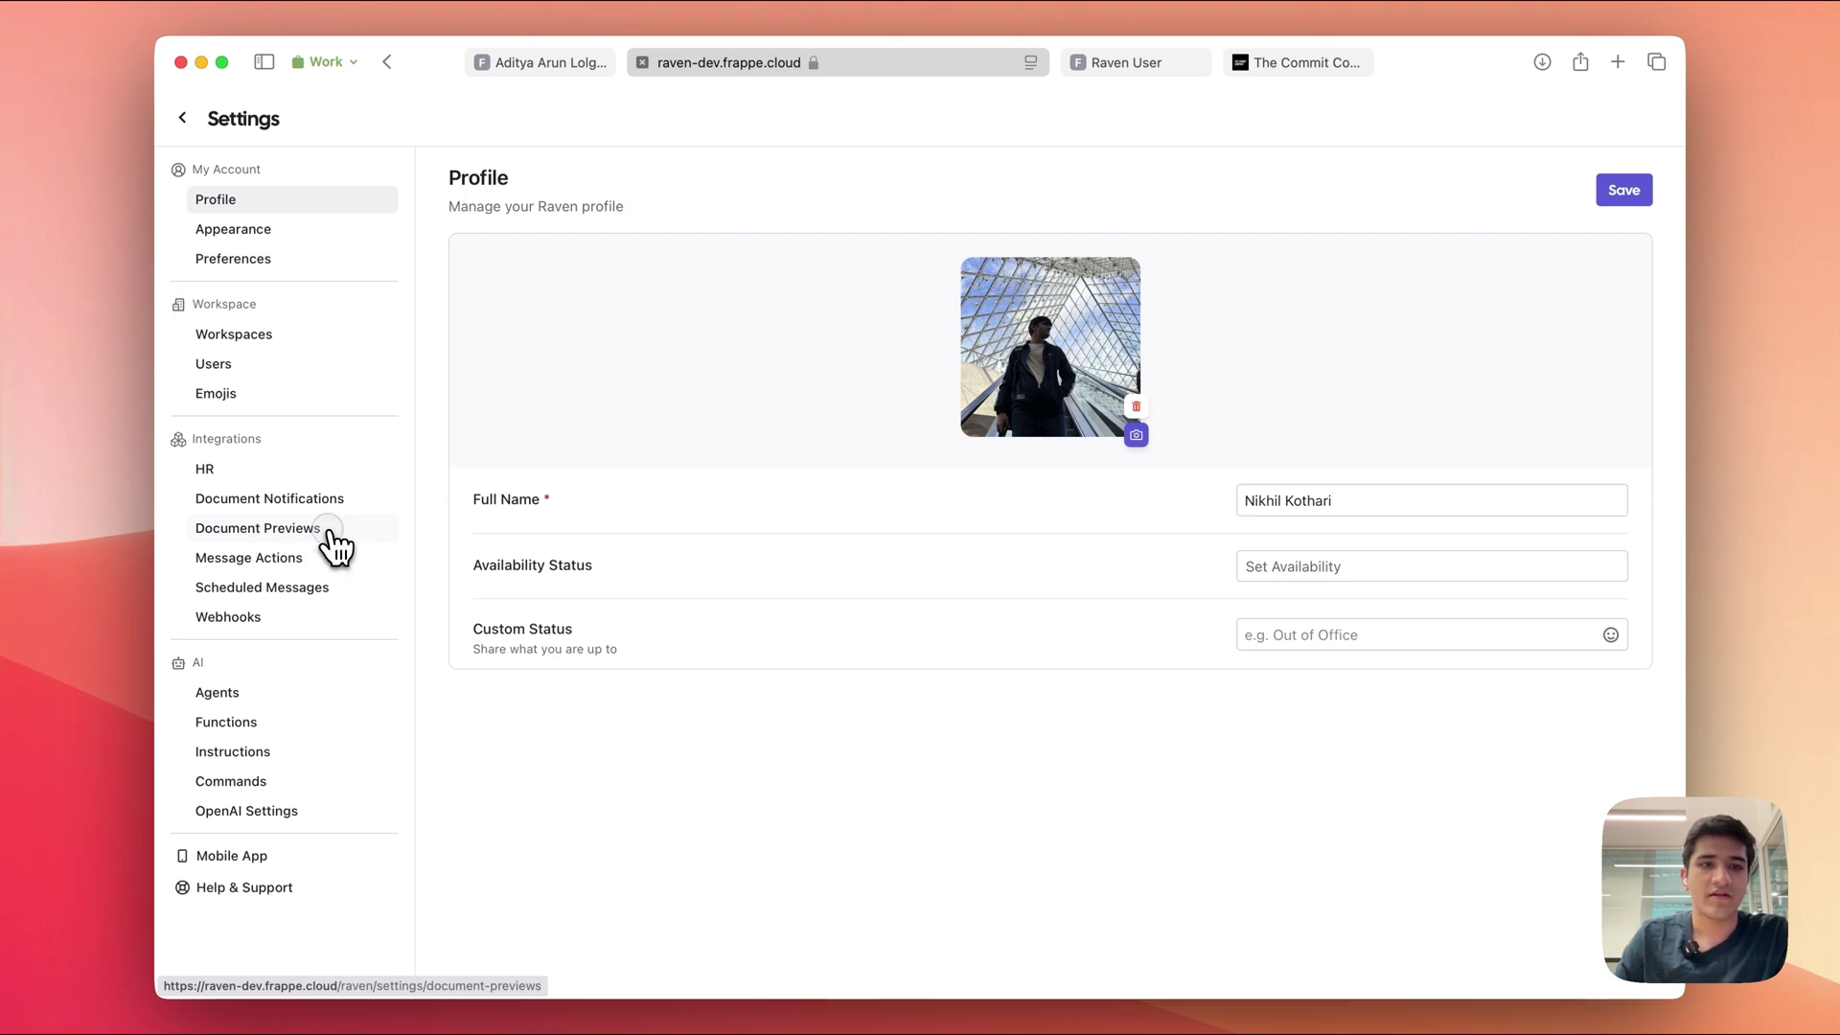
left_click(539, 302)
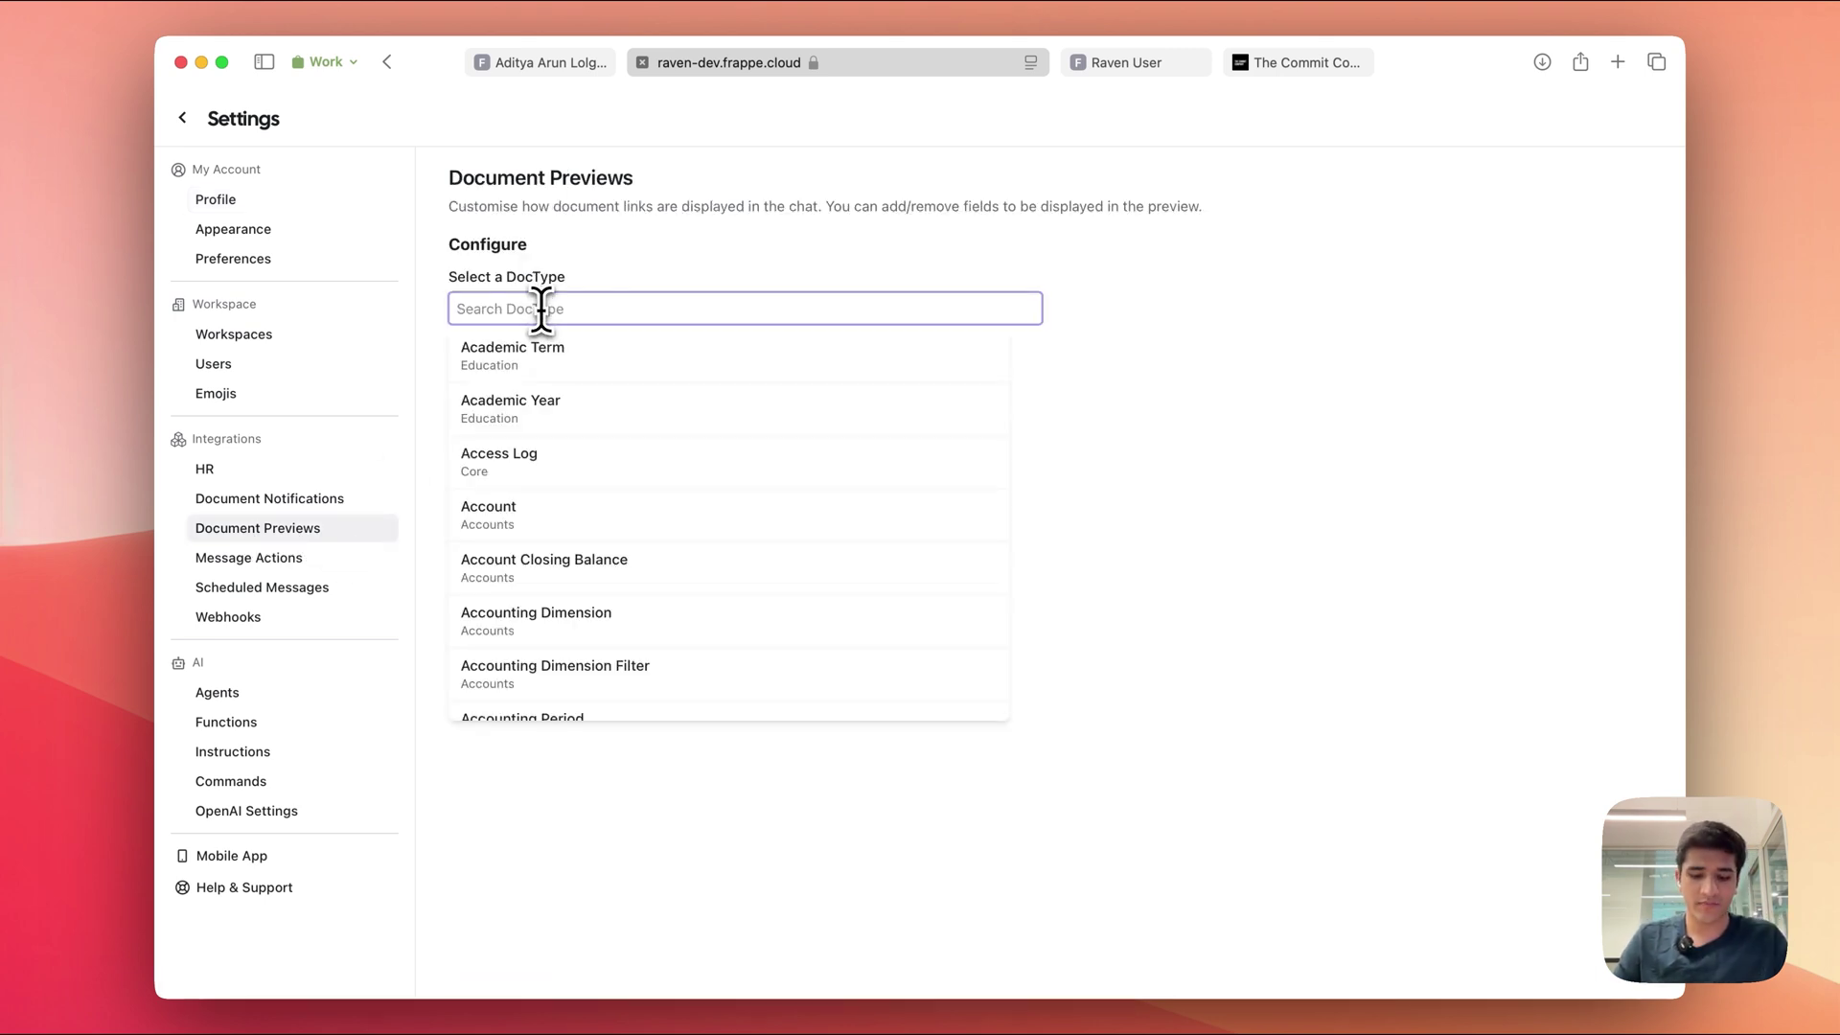
type("expense cl")
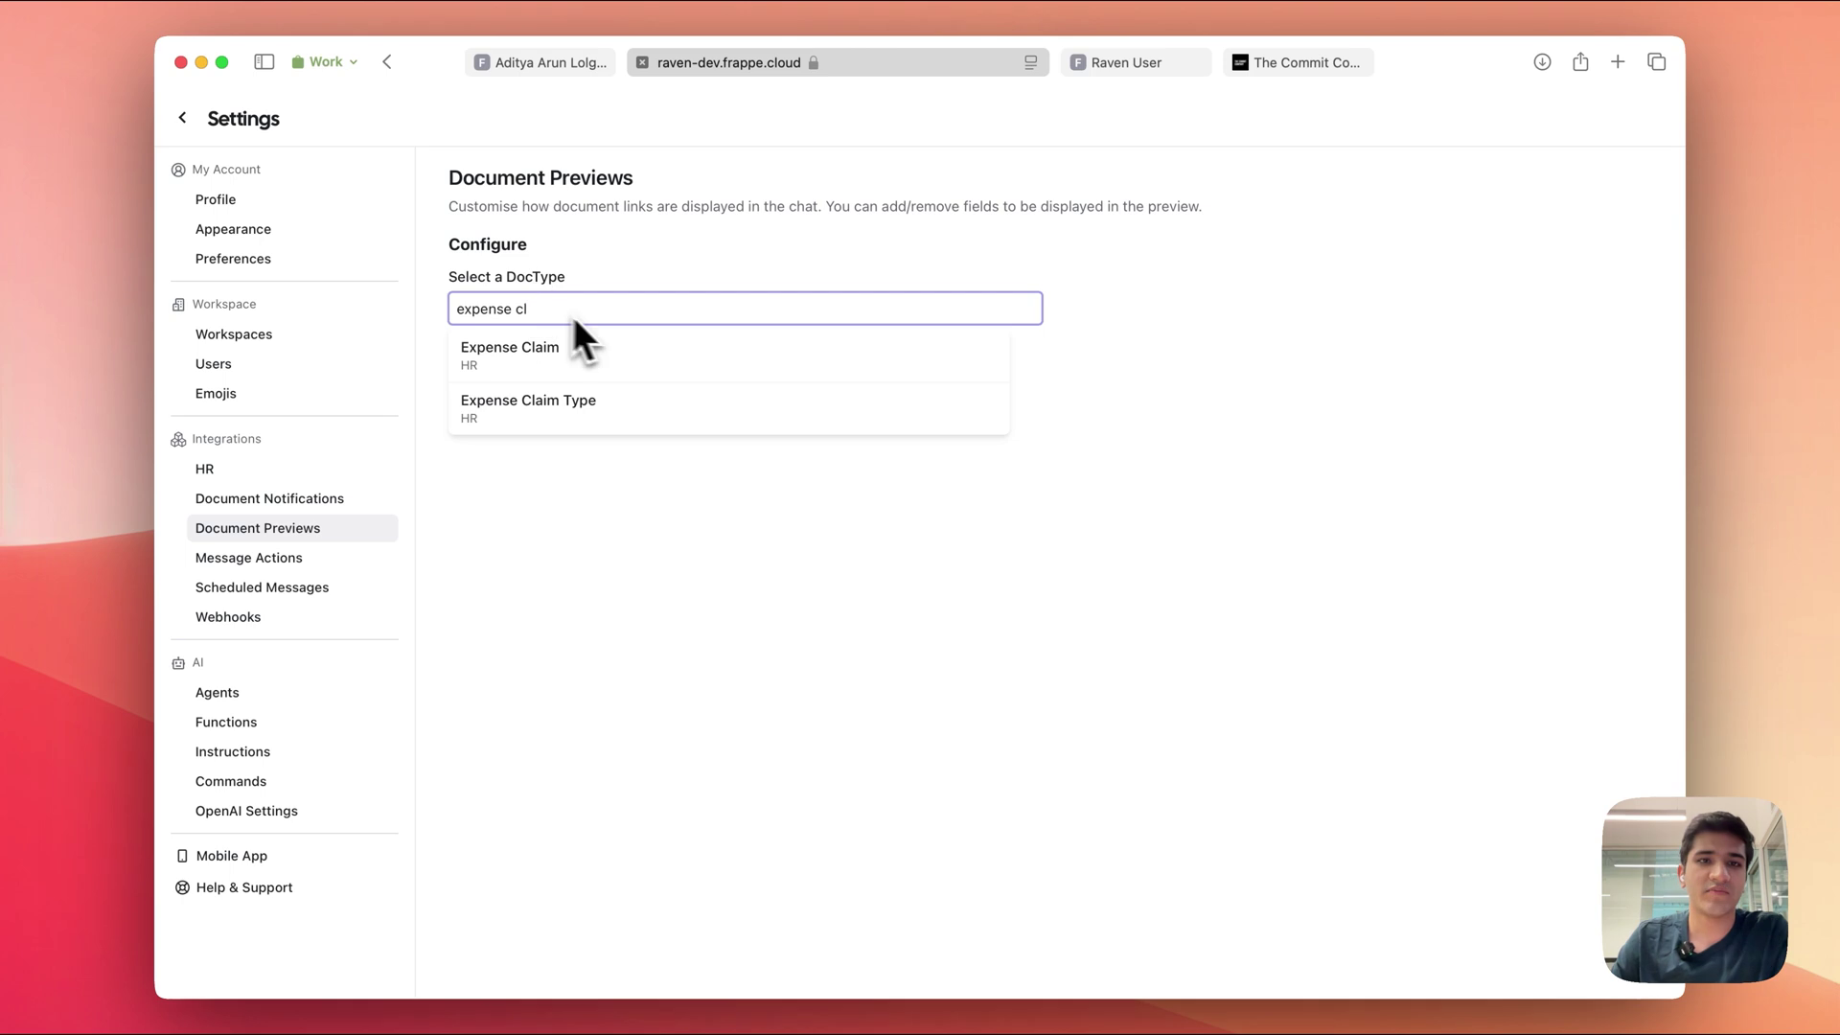
left_click(527, 359)
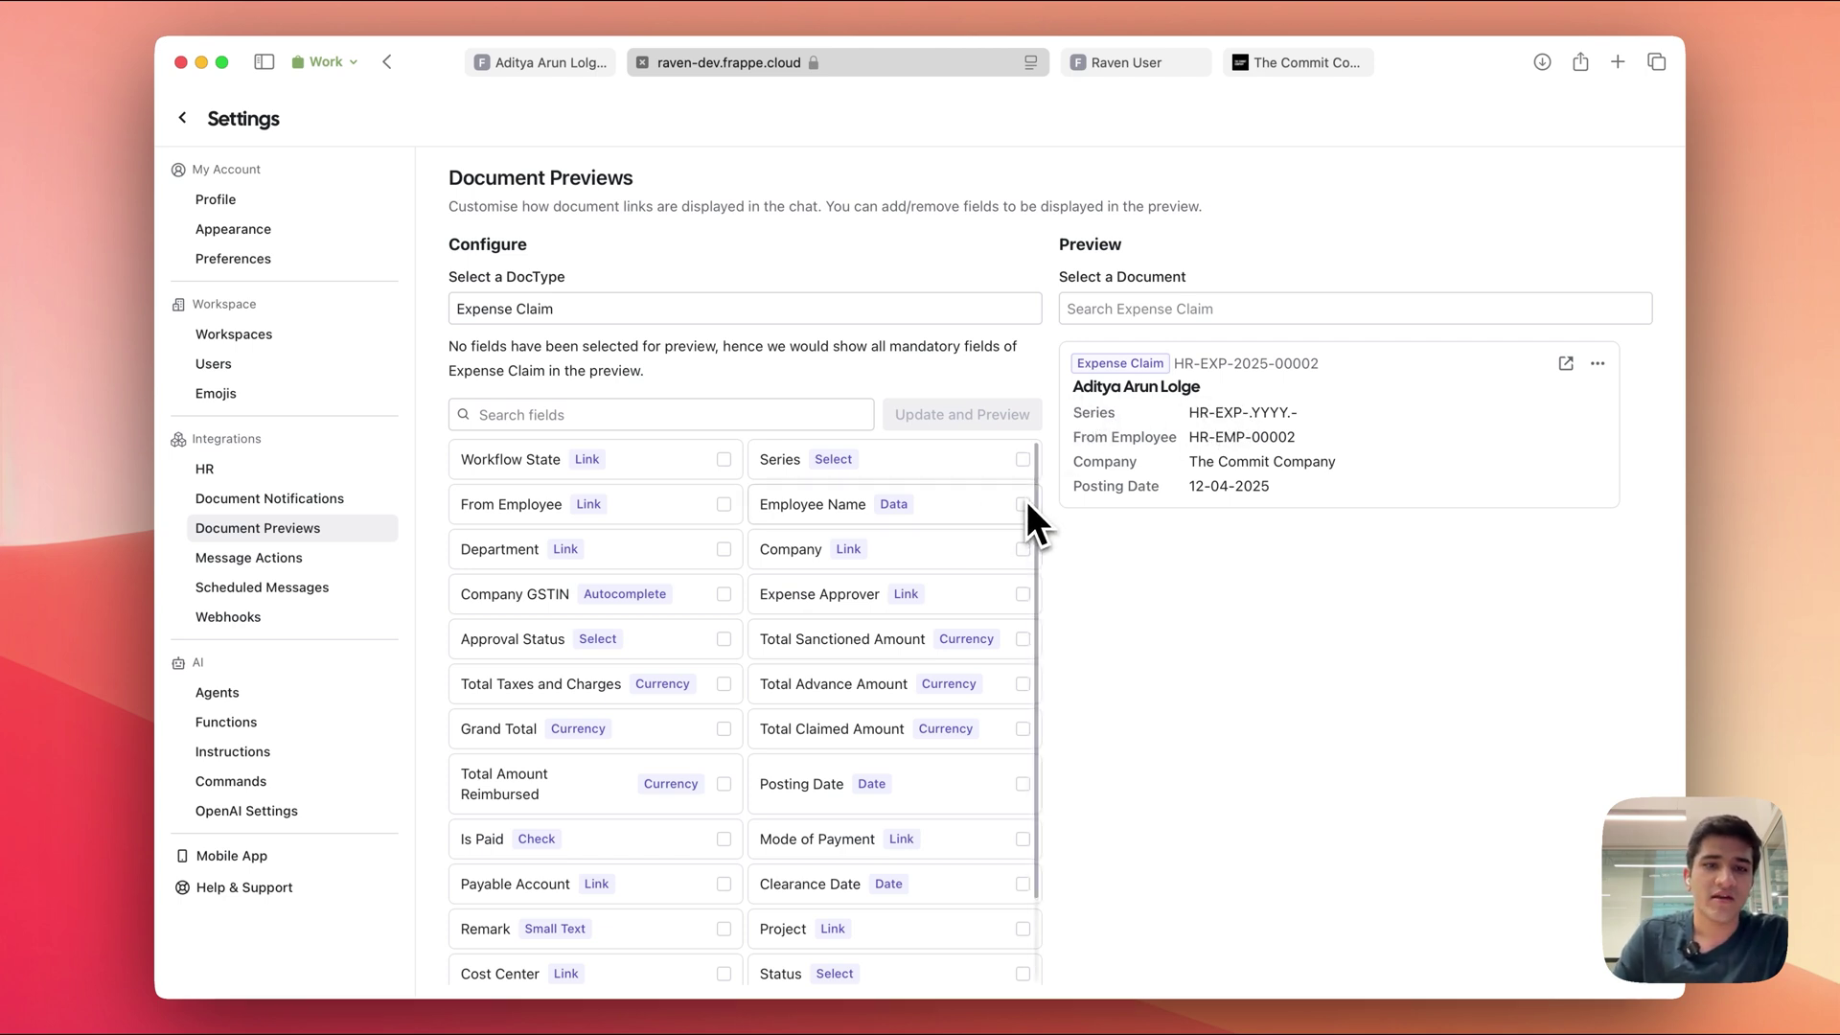
Add Company, Approval Status, Posting Date, Remark and Grand Total to the preview and update it.
left_click(1022, 550)
scroll(849, 676, "down", 2)
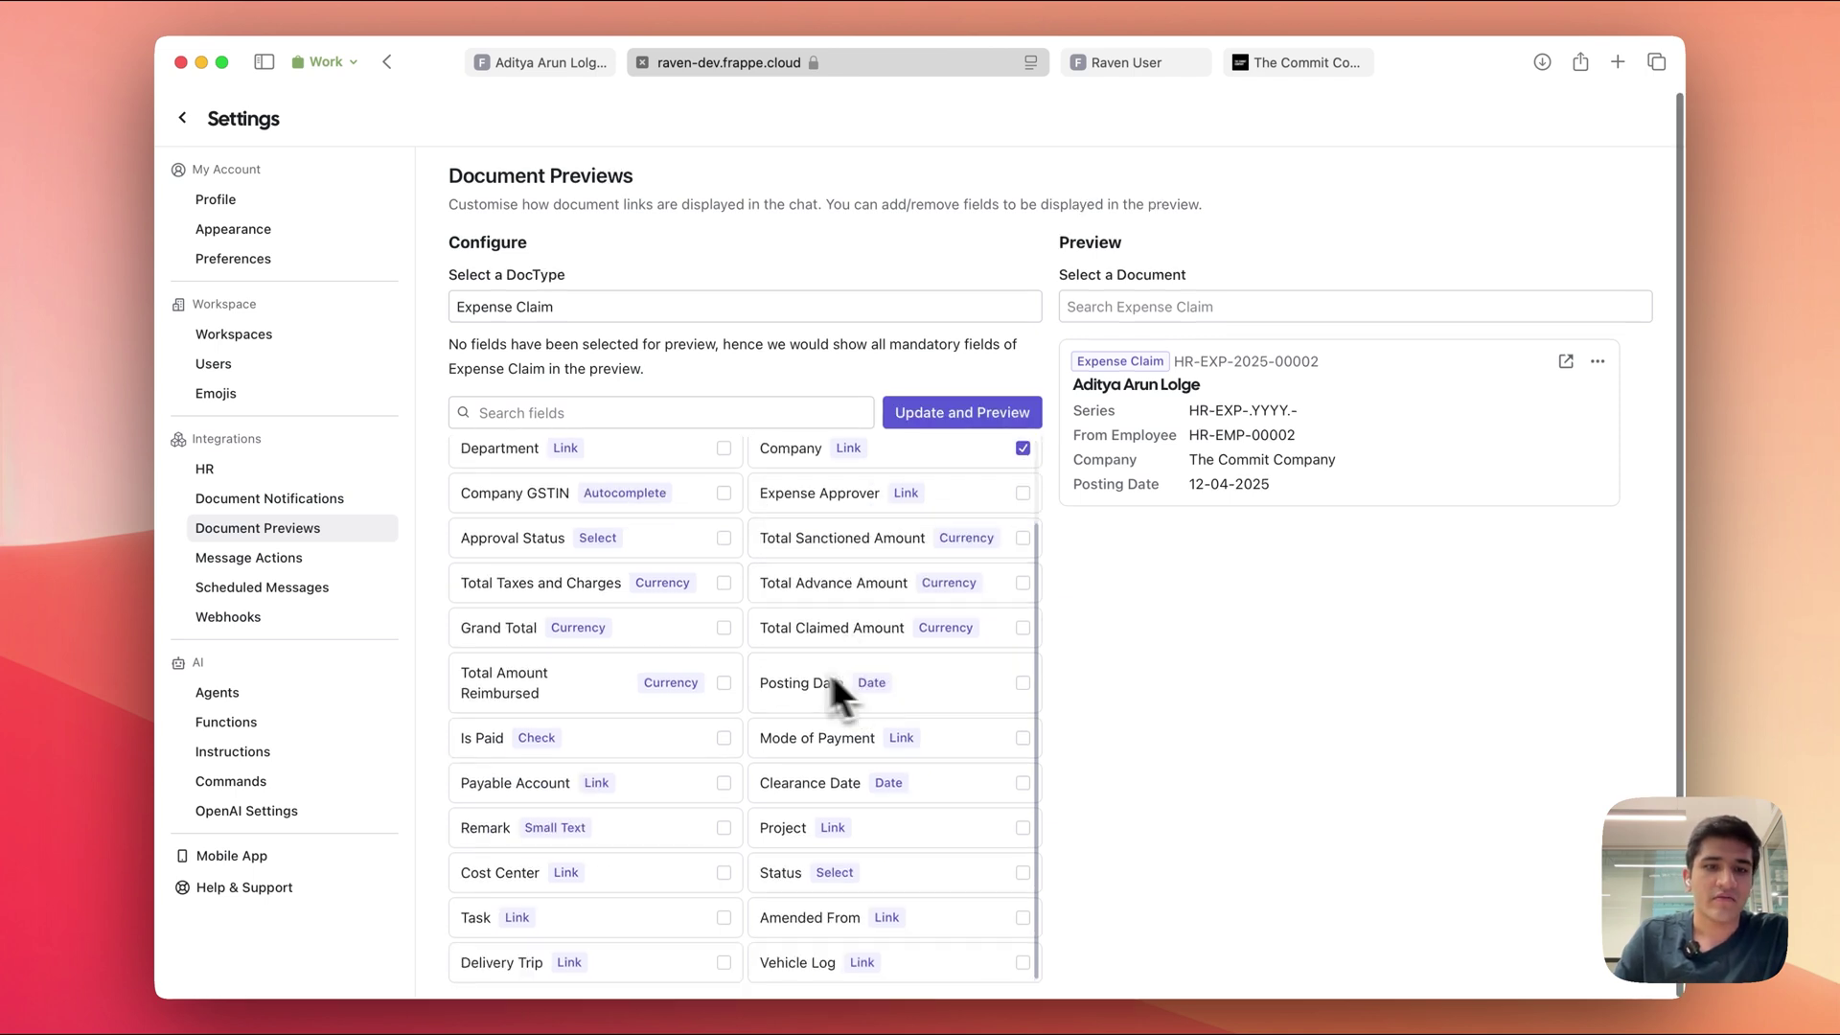
left_click(723, 538)
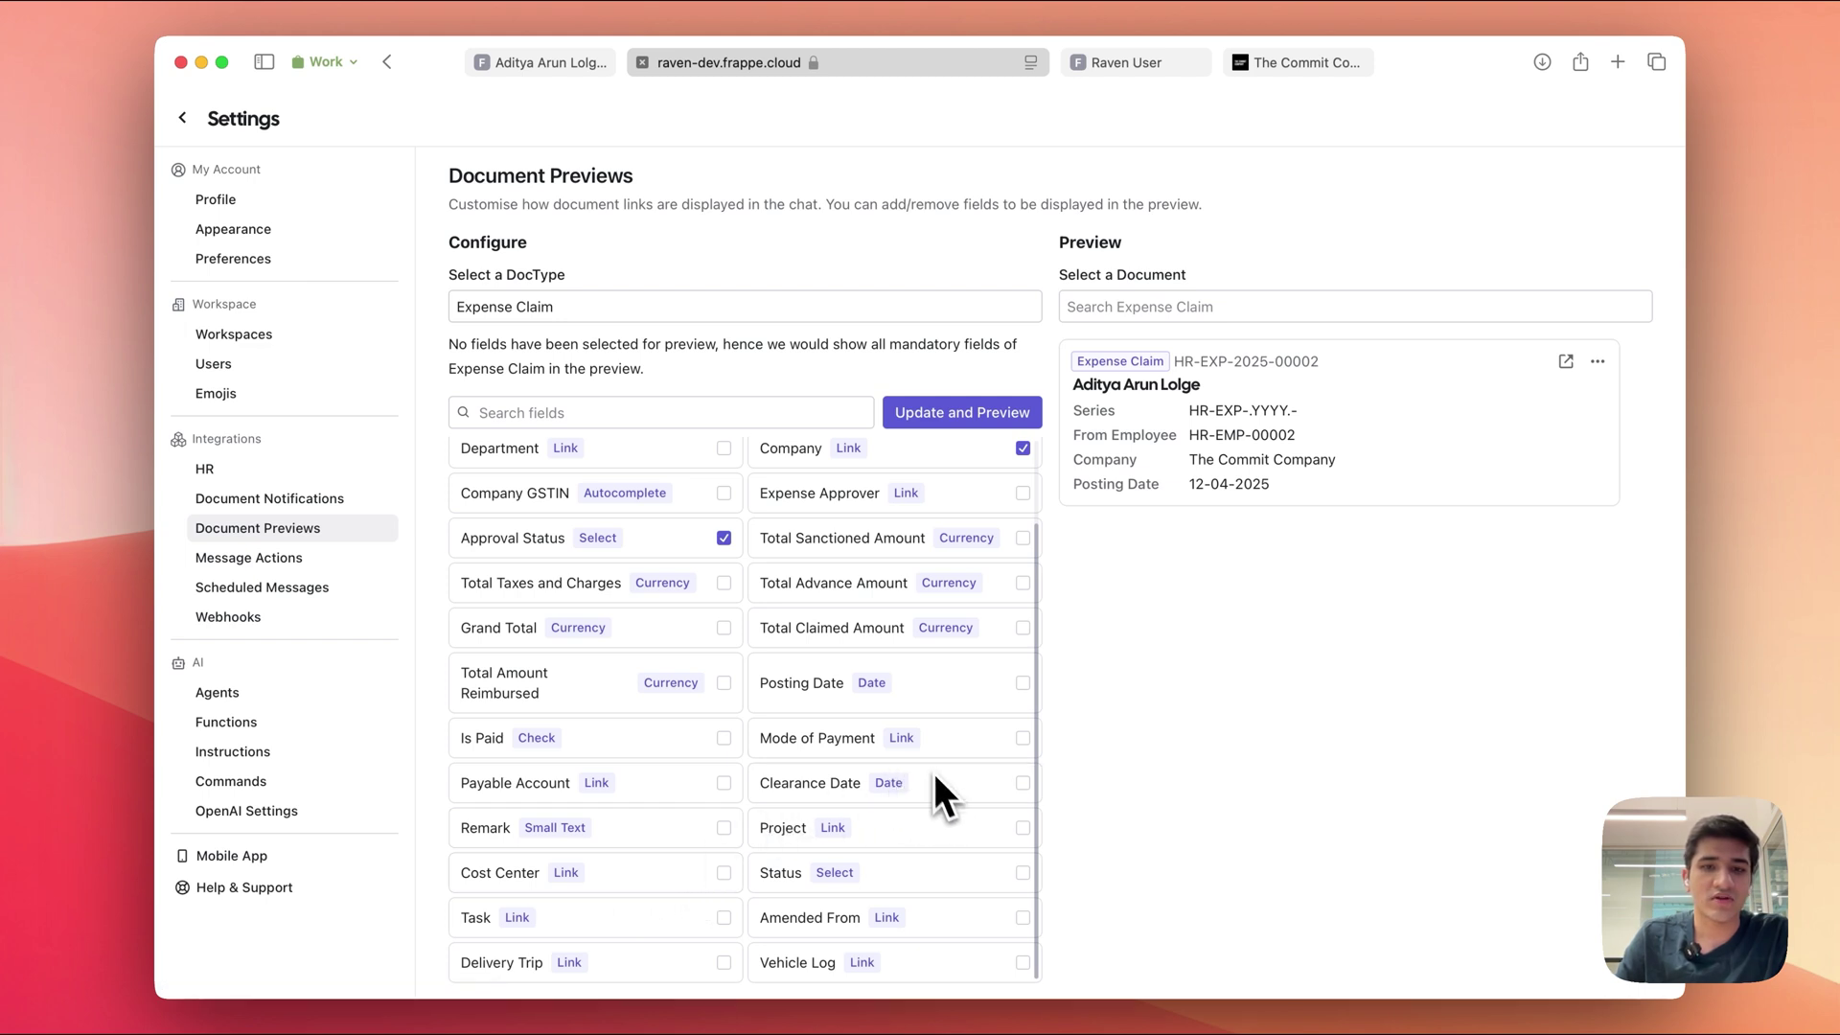
left_click(1022, 683)
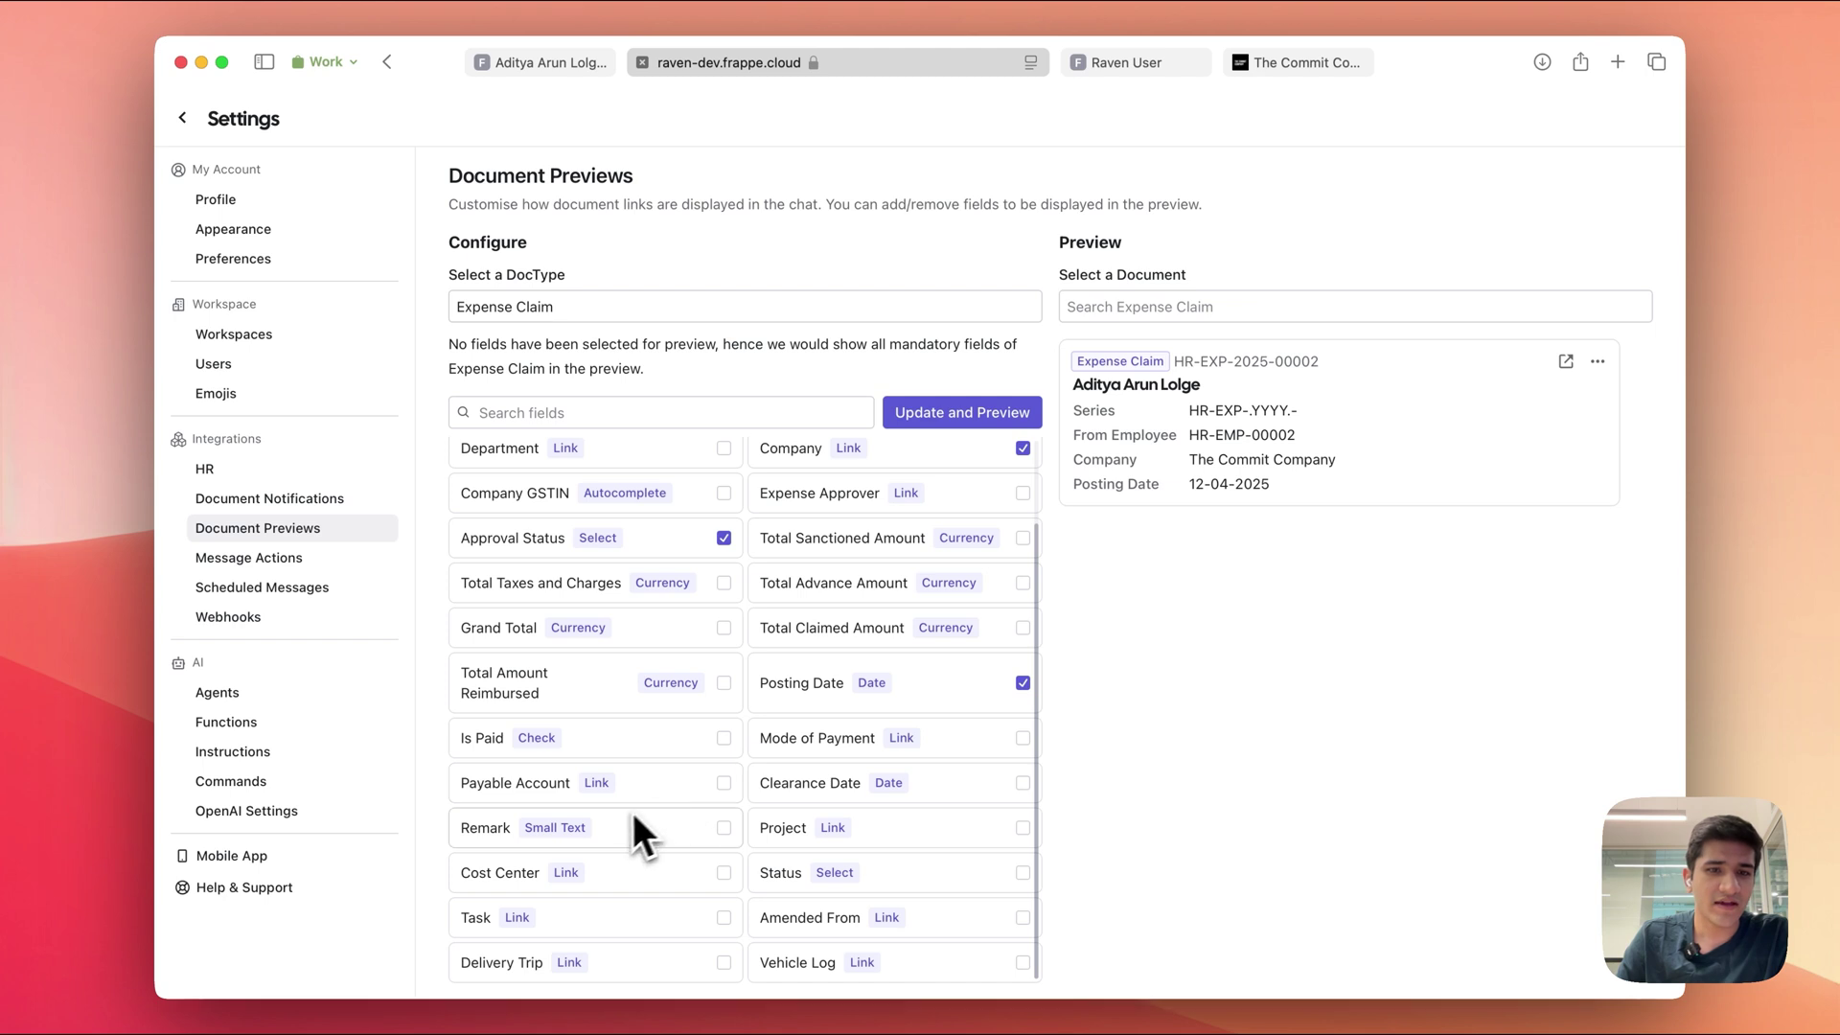
left_click(724, 828)
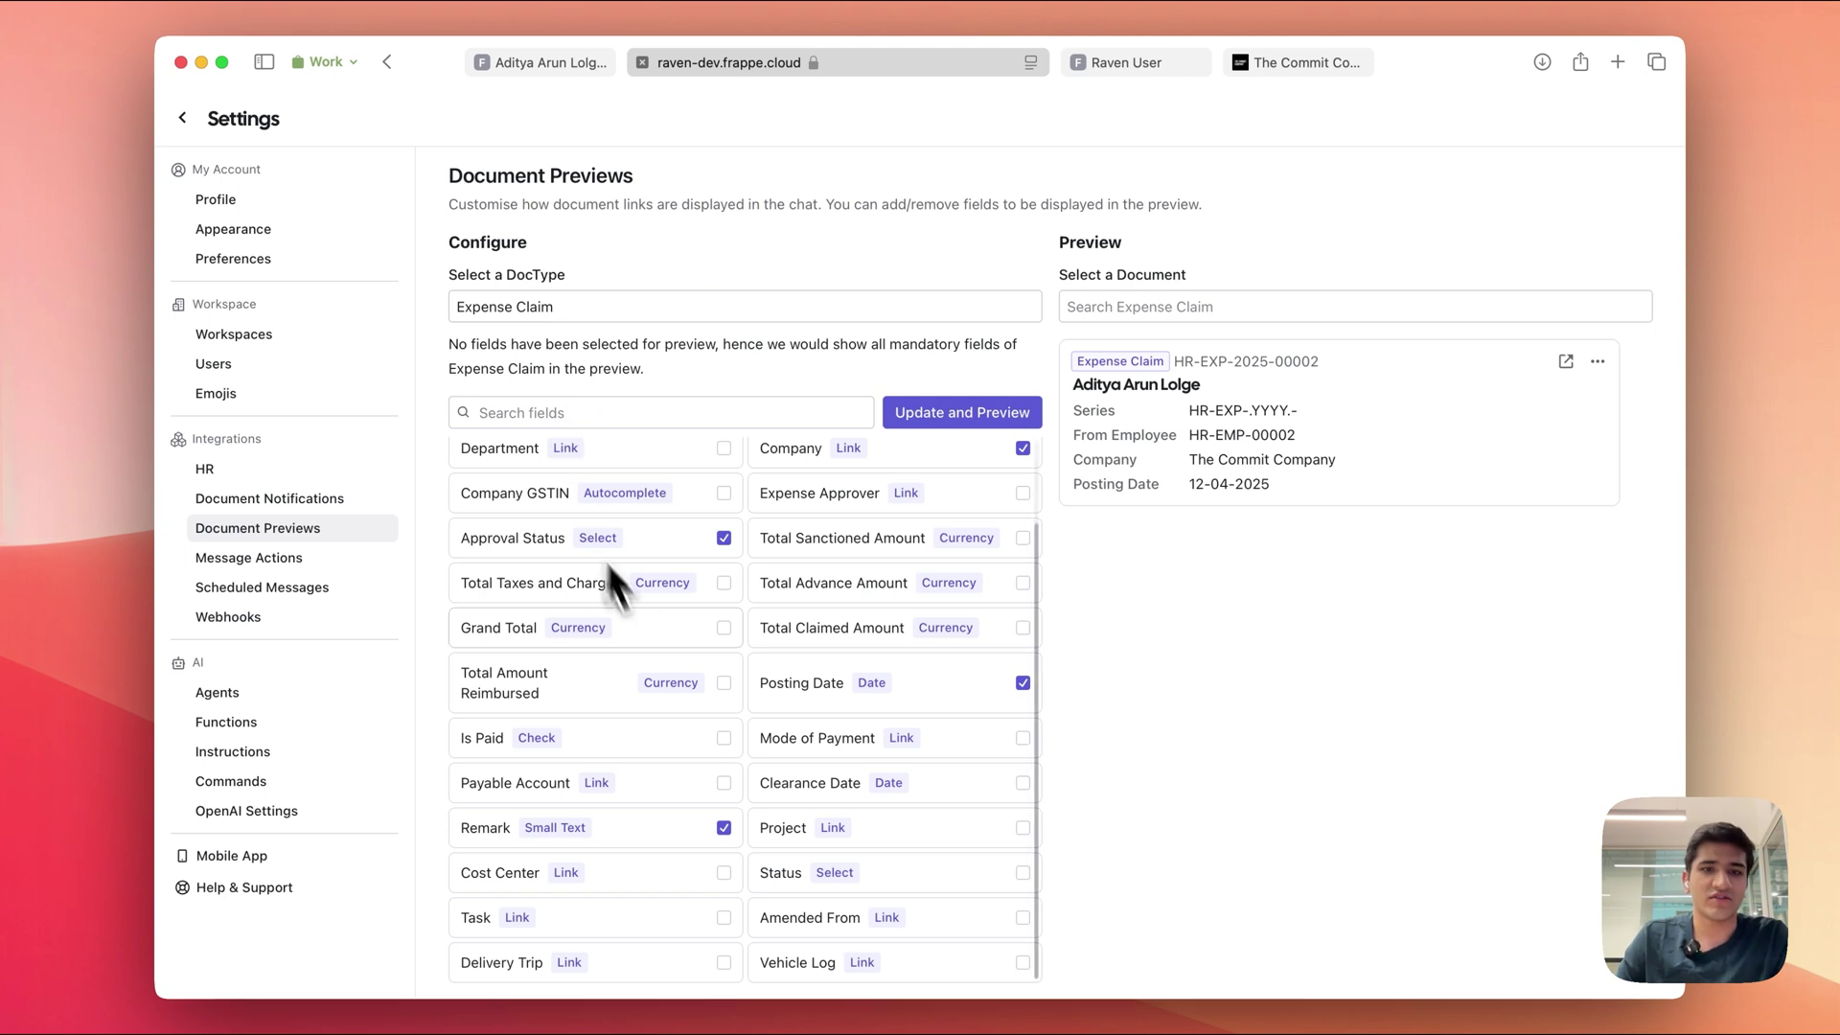
left_click(726, 625)
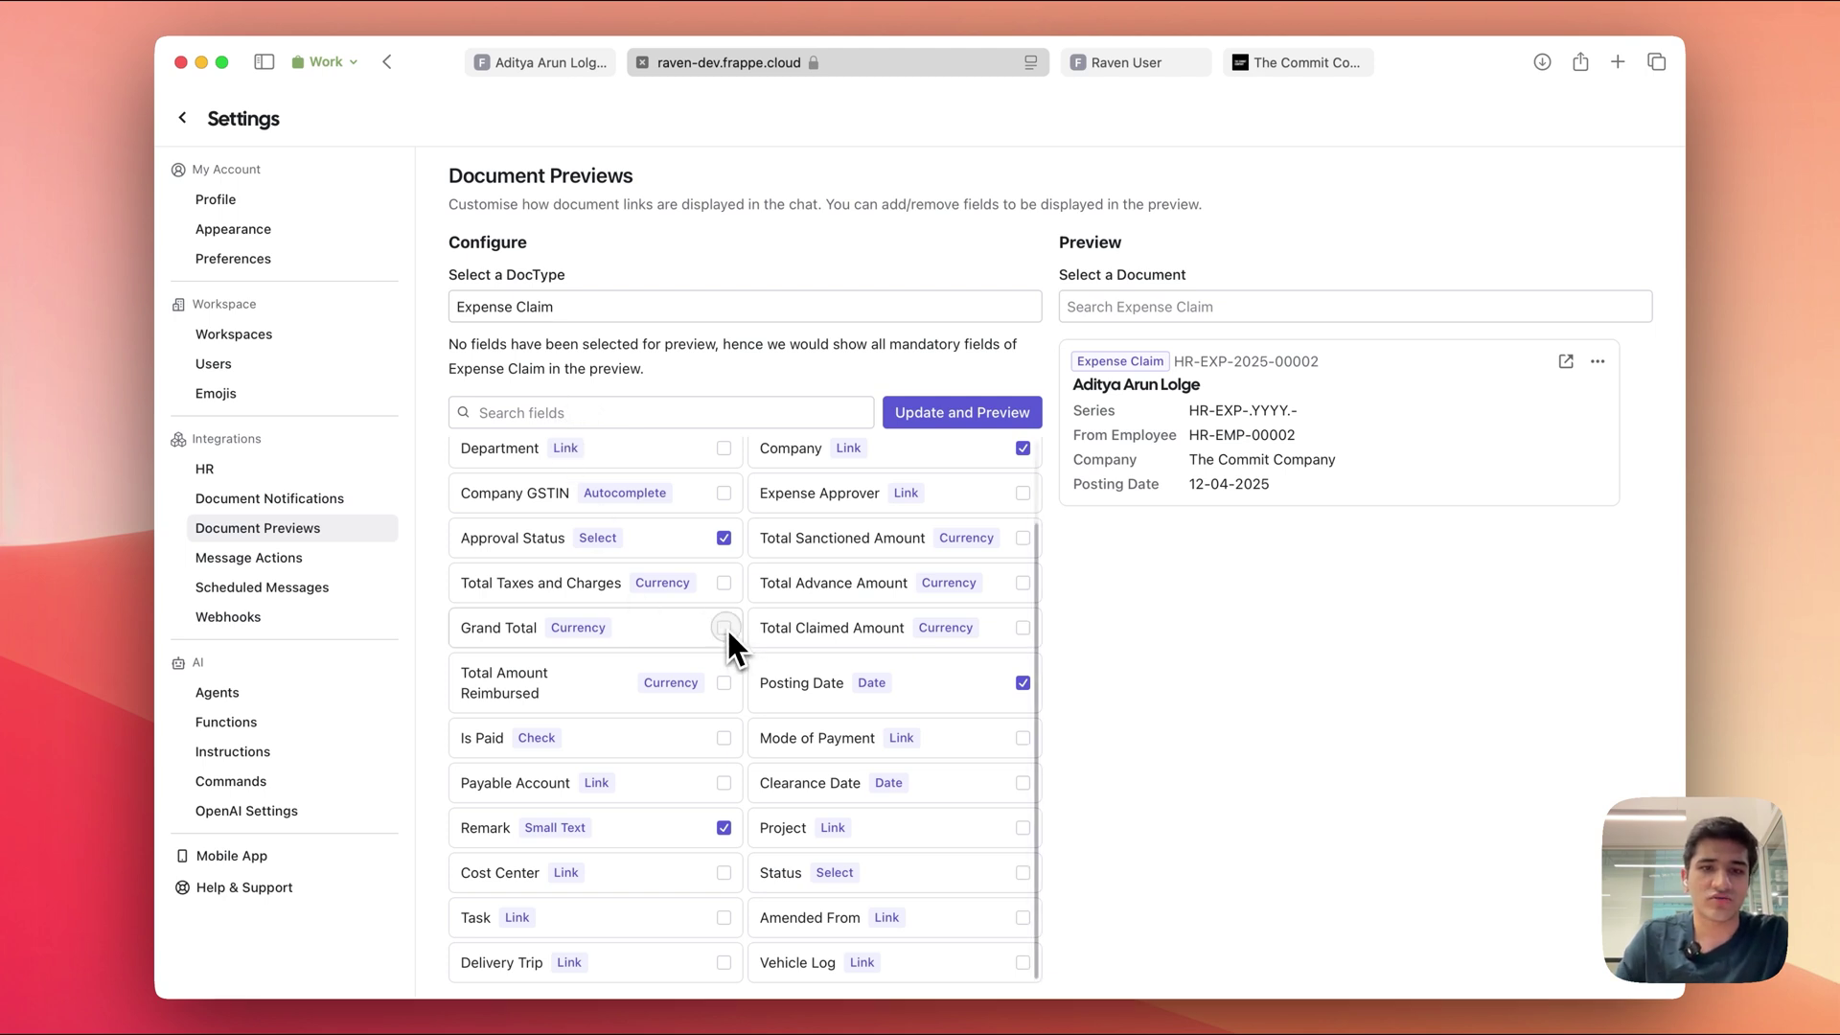
left_click(985, 420)
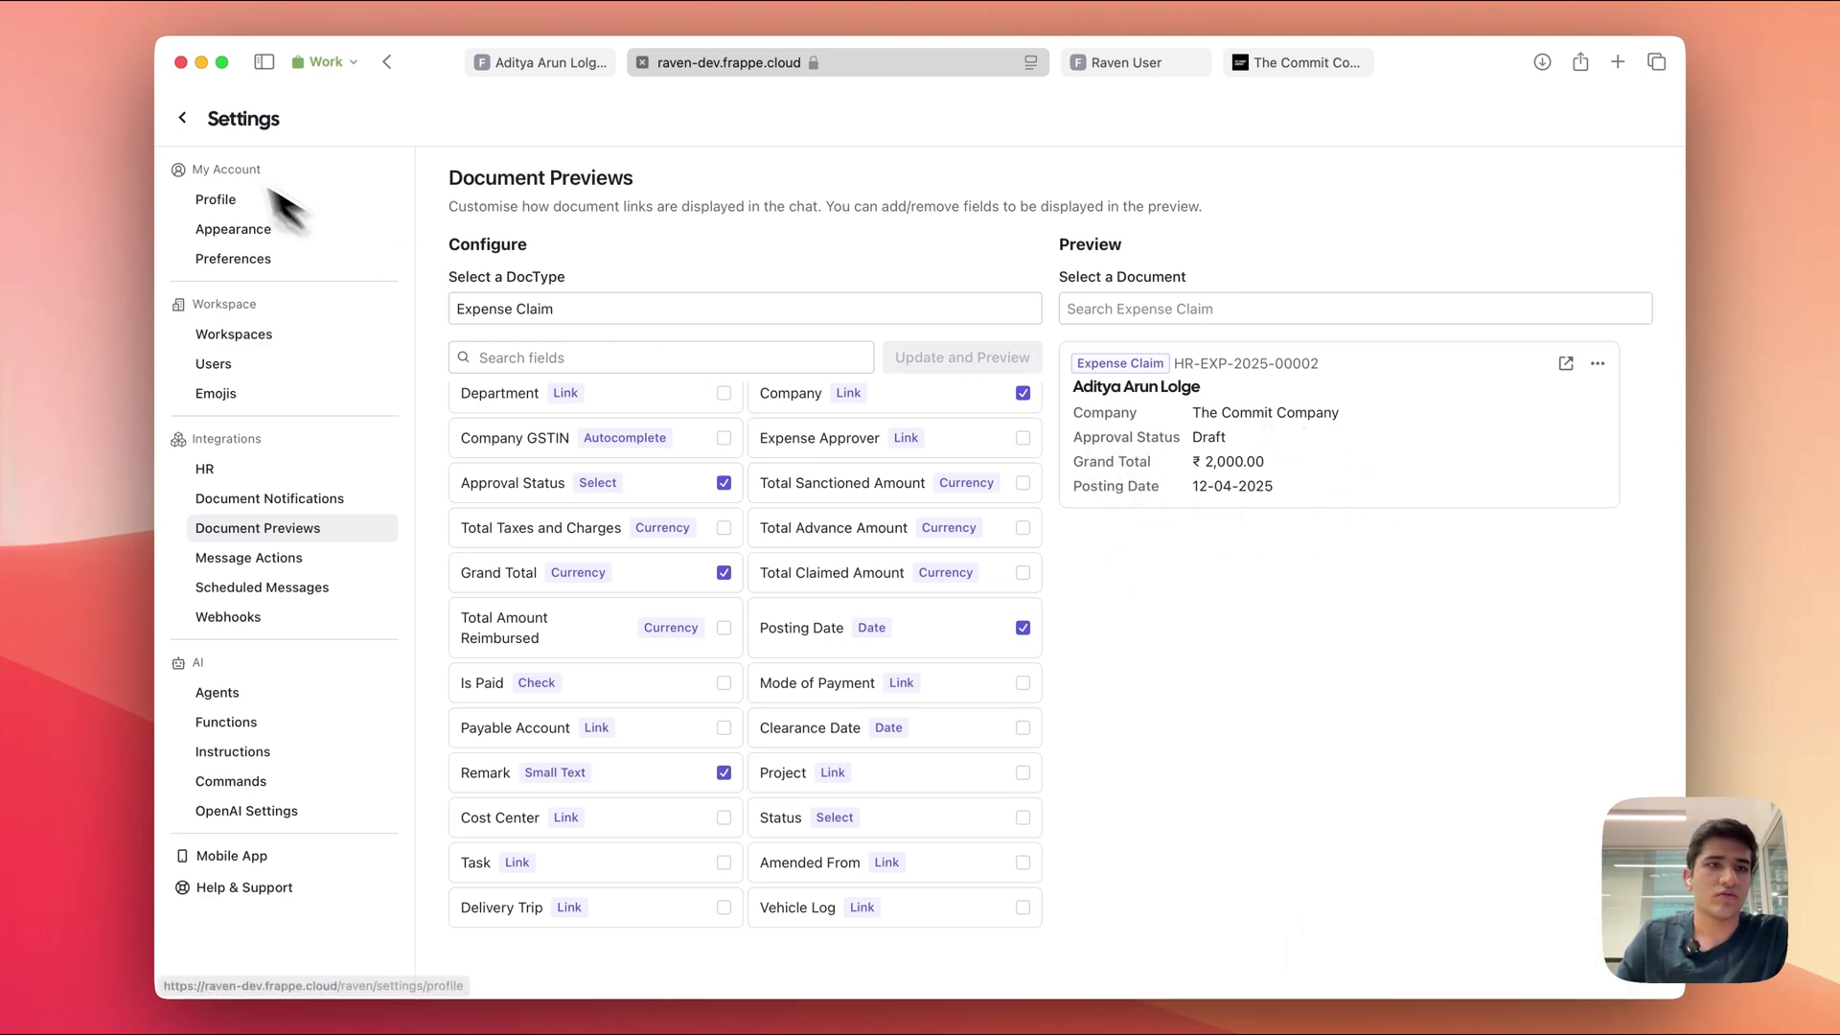
Return to the finance channel and view expense claim HR-EXP-2025-00002 in a new tab.
left_click(192, 121)
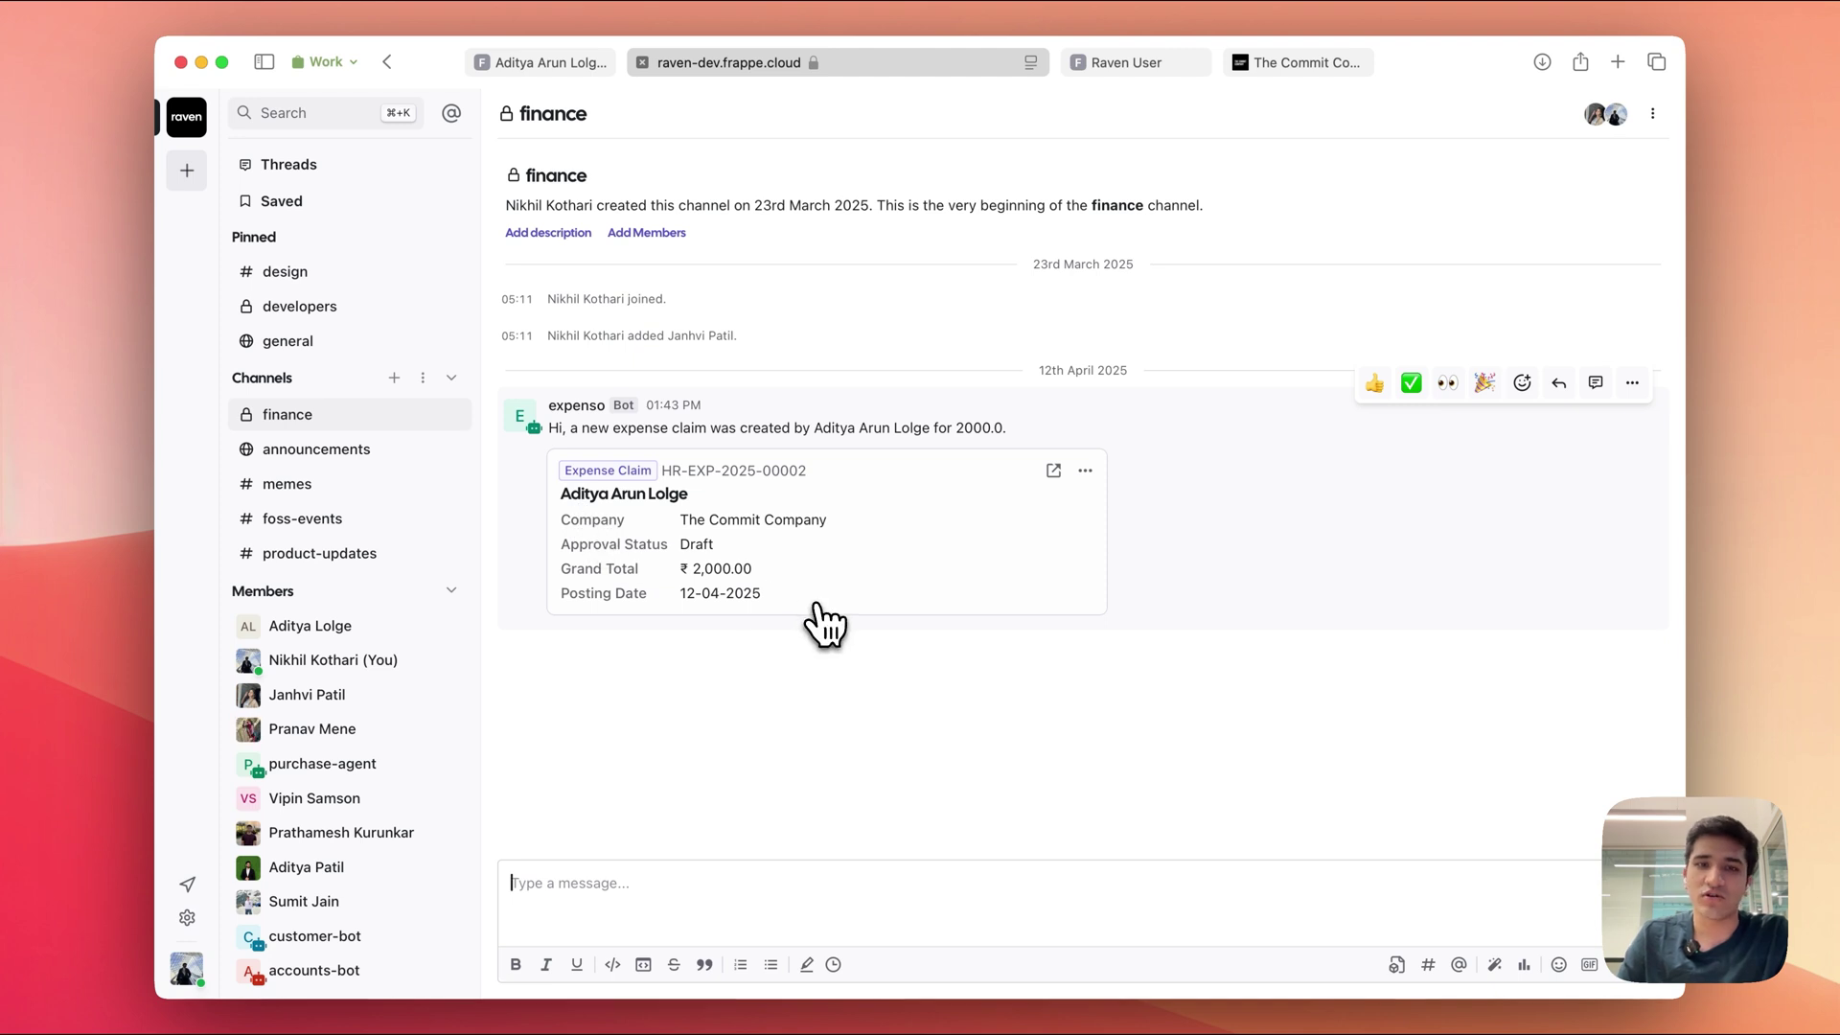
left_click(1053, 471)
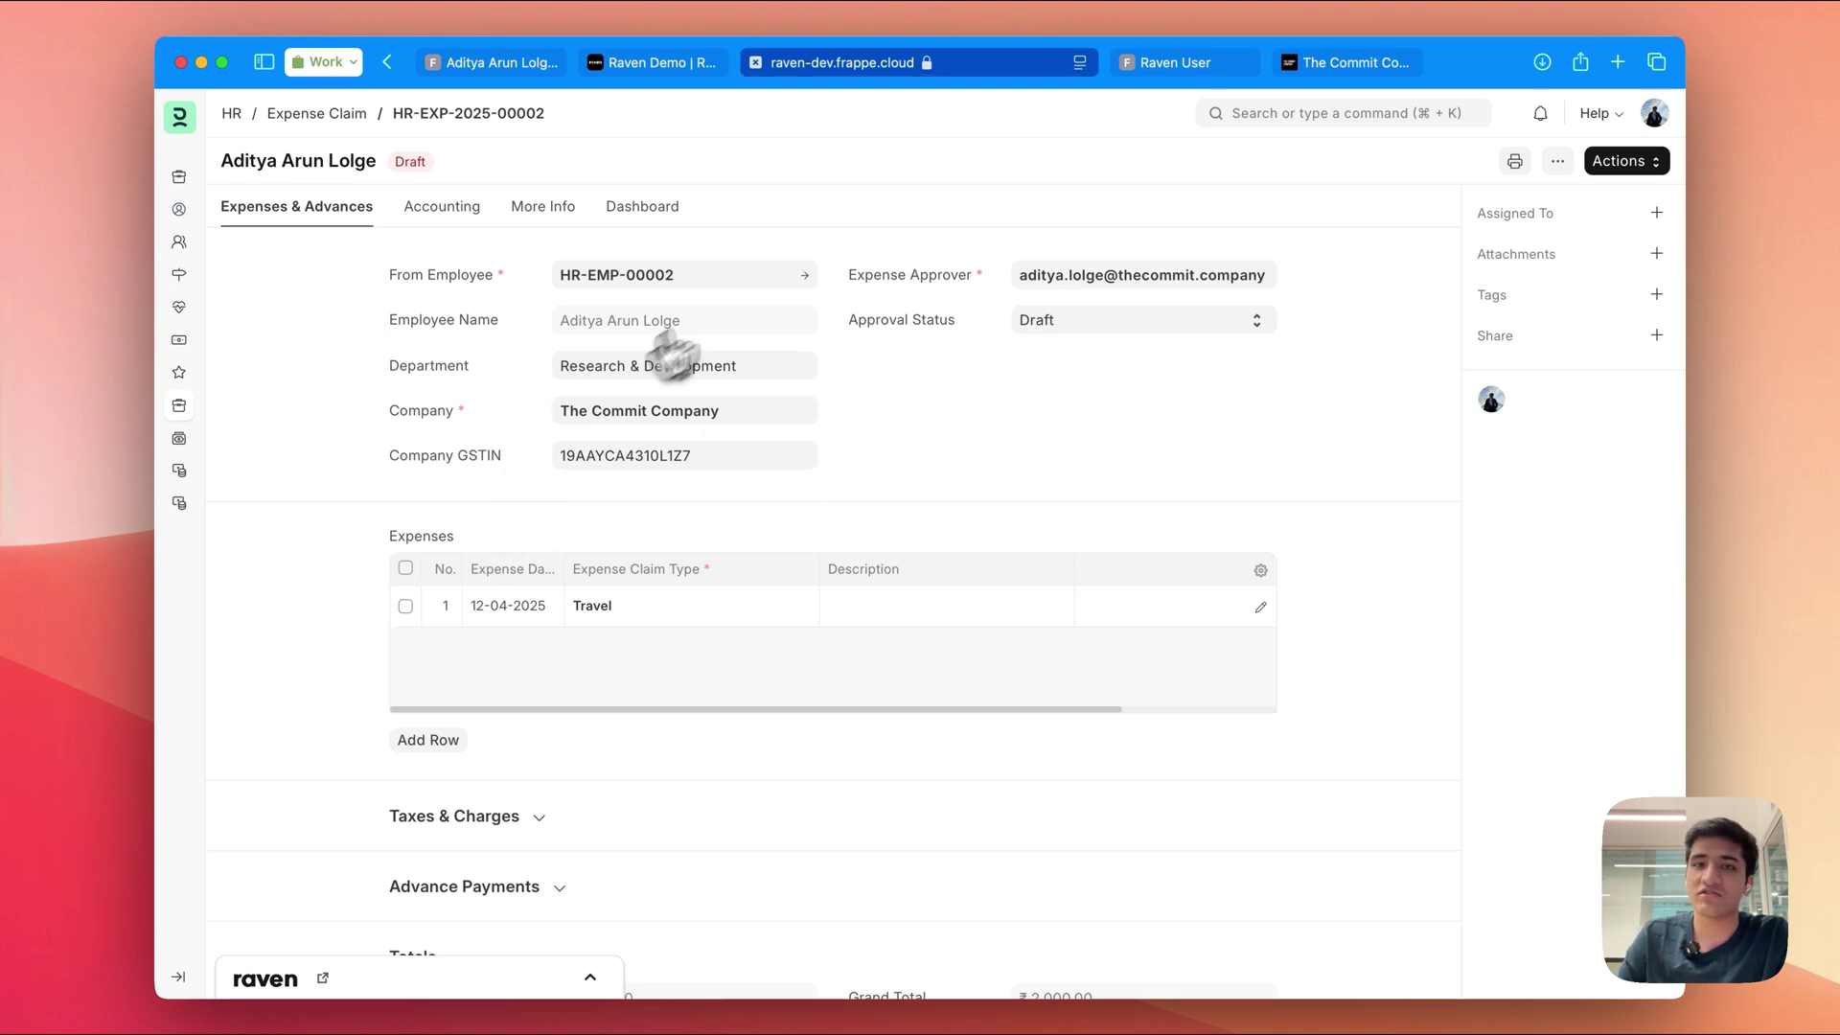
left_click(679, 67)
Approve claim HR-EXP-2025-00002 through Workflow > Approve on its channel card.
left_click(1085, 469)
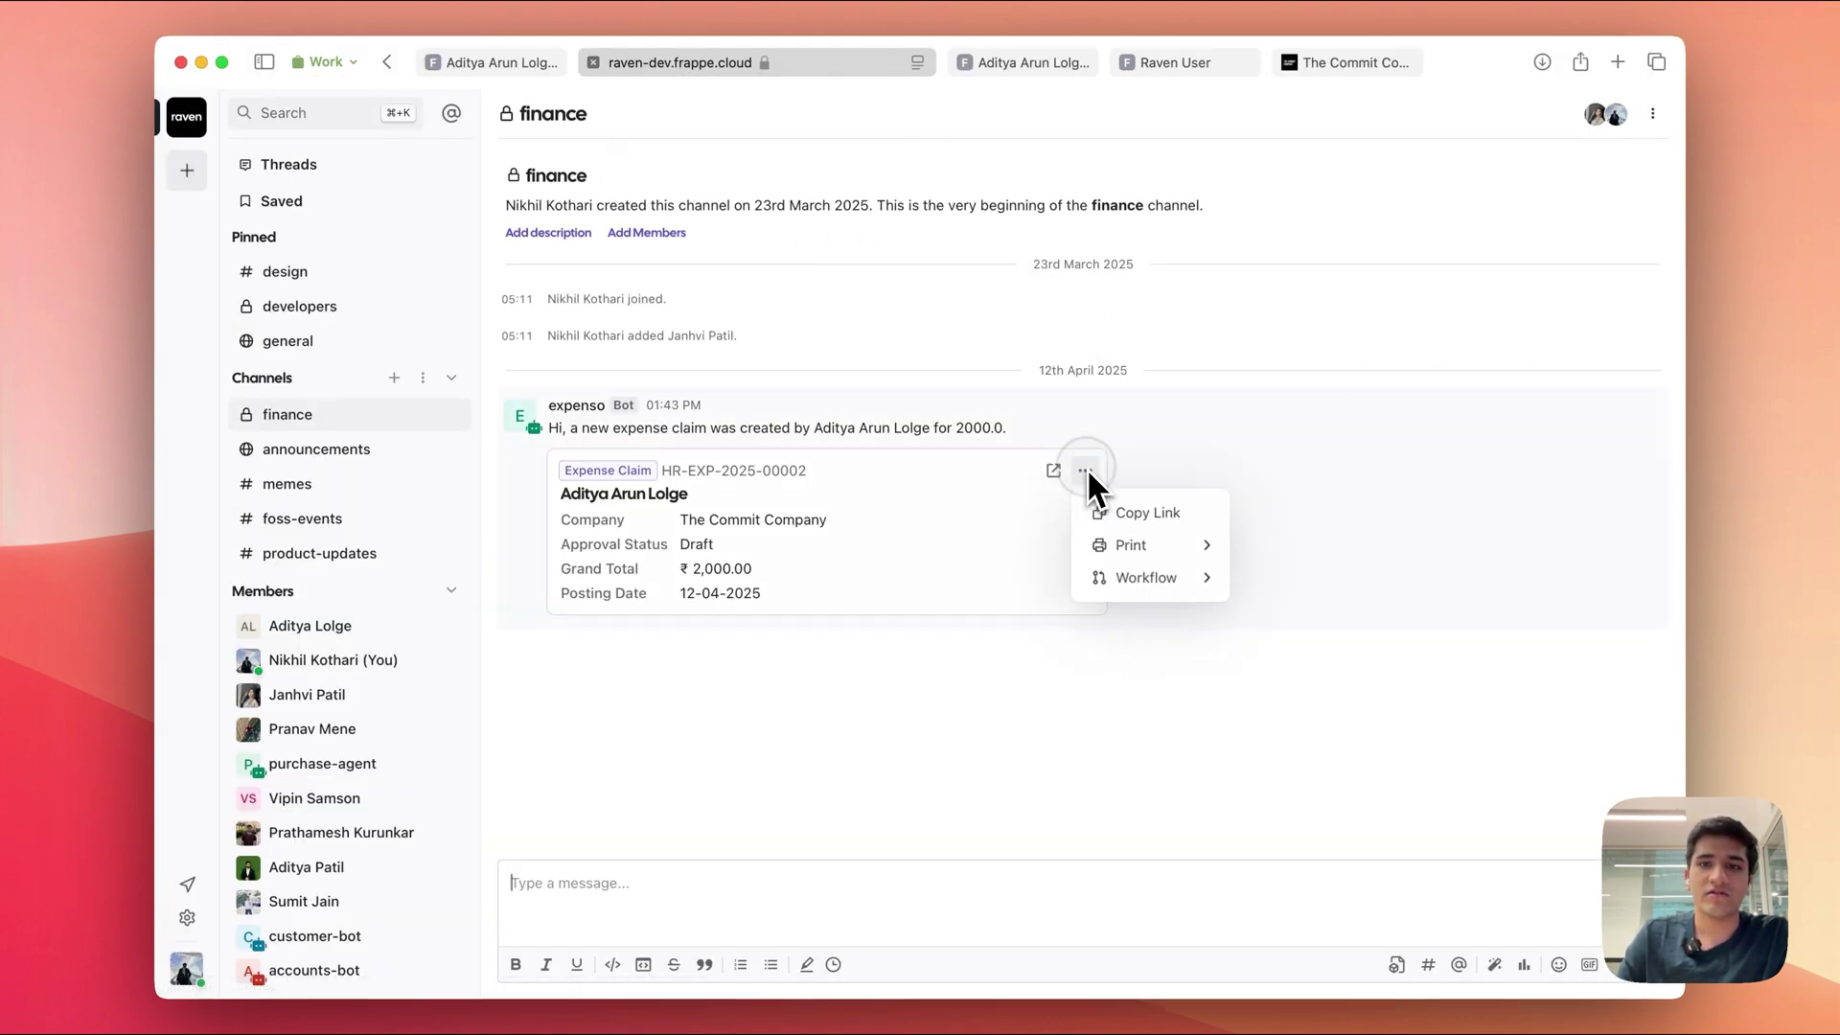
mouse_move(1184, 598)
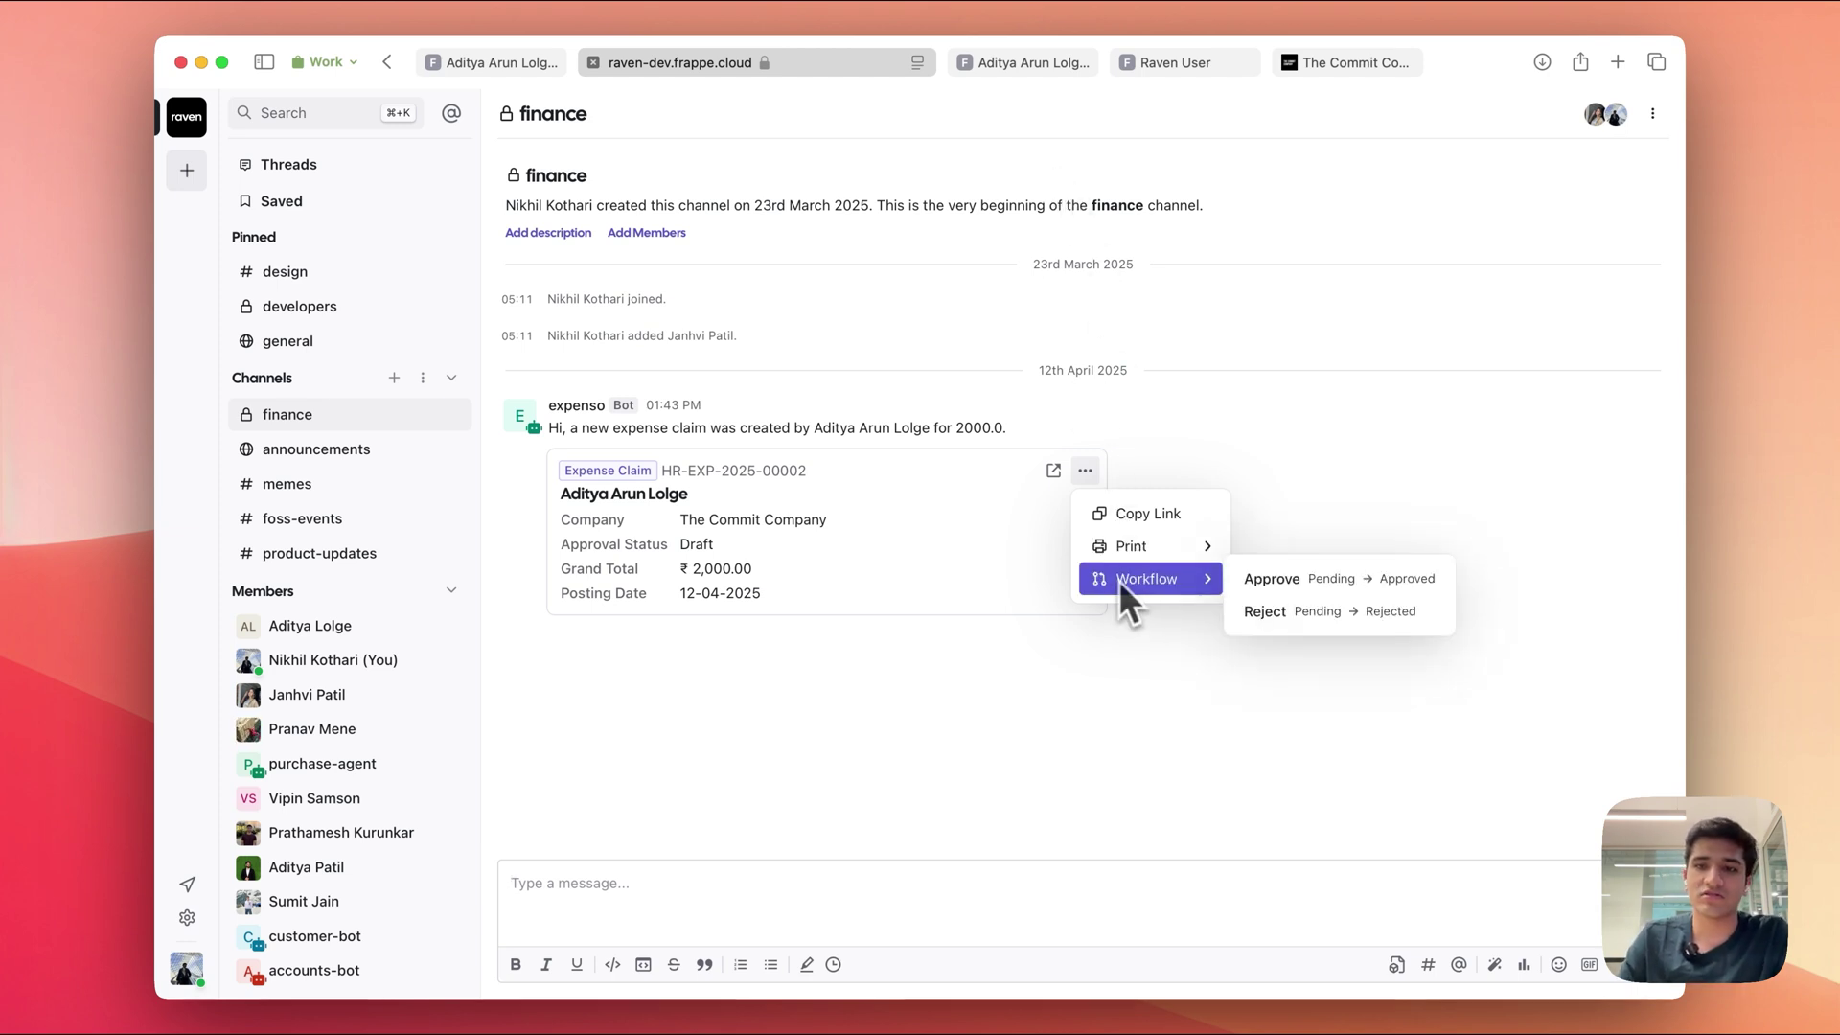
left_click(1257, 580)
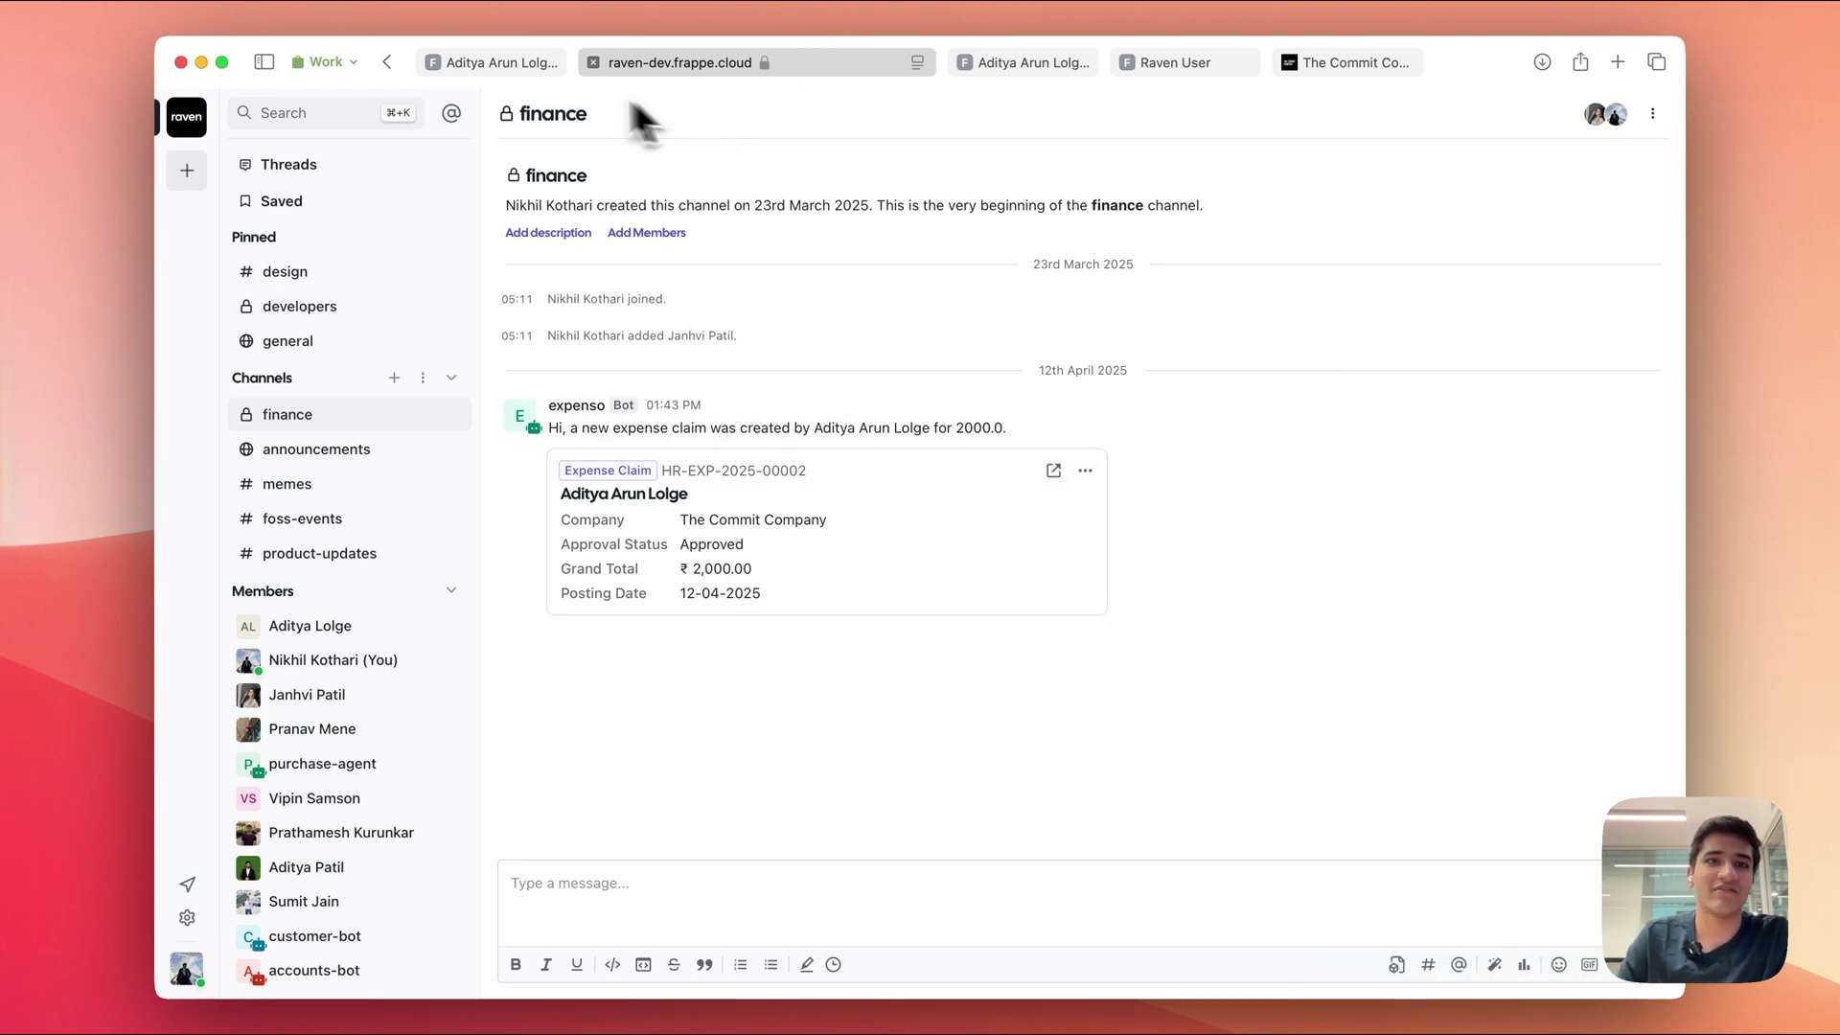
left_click(530, 63)
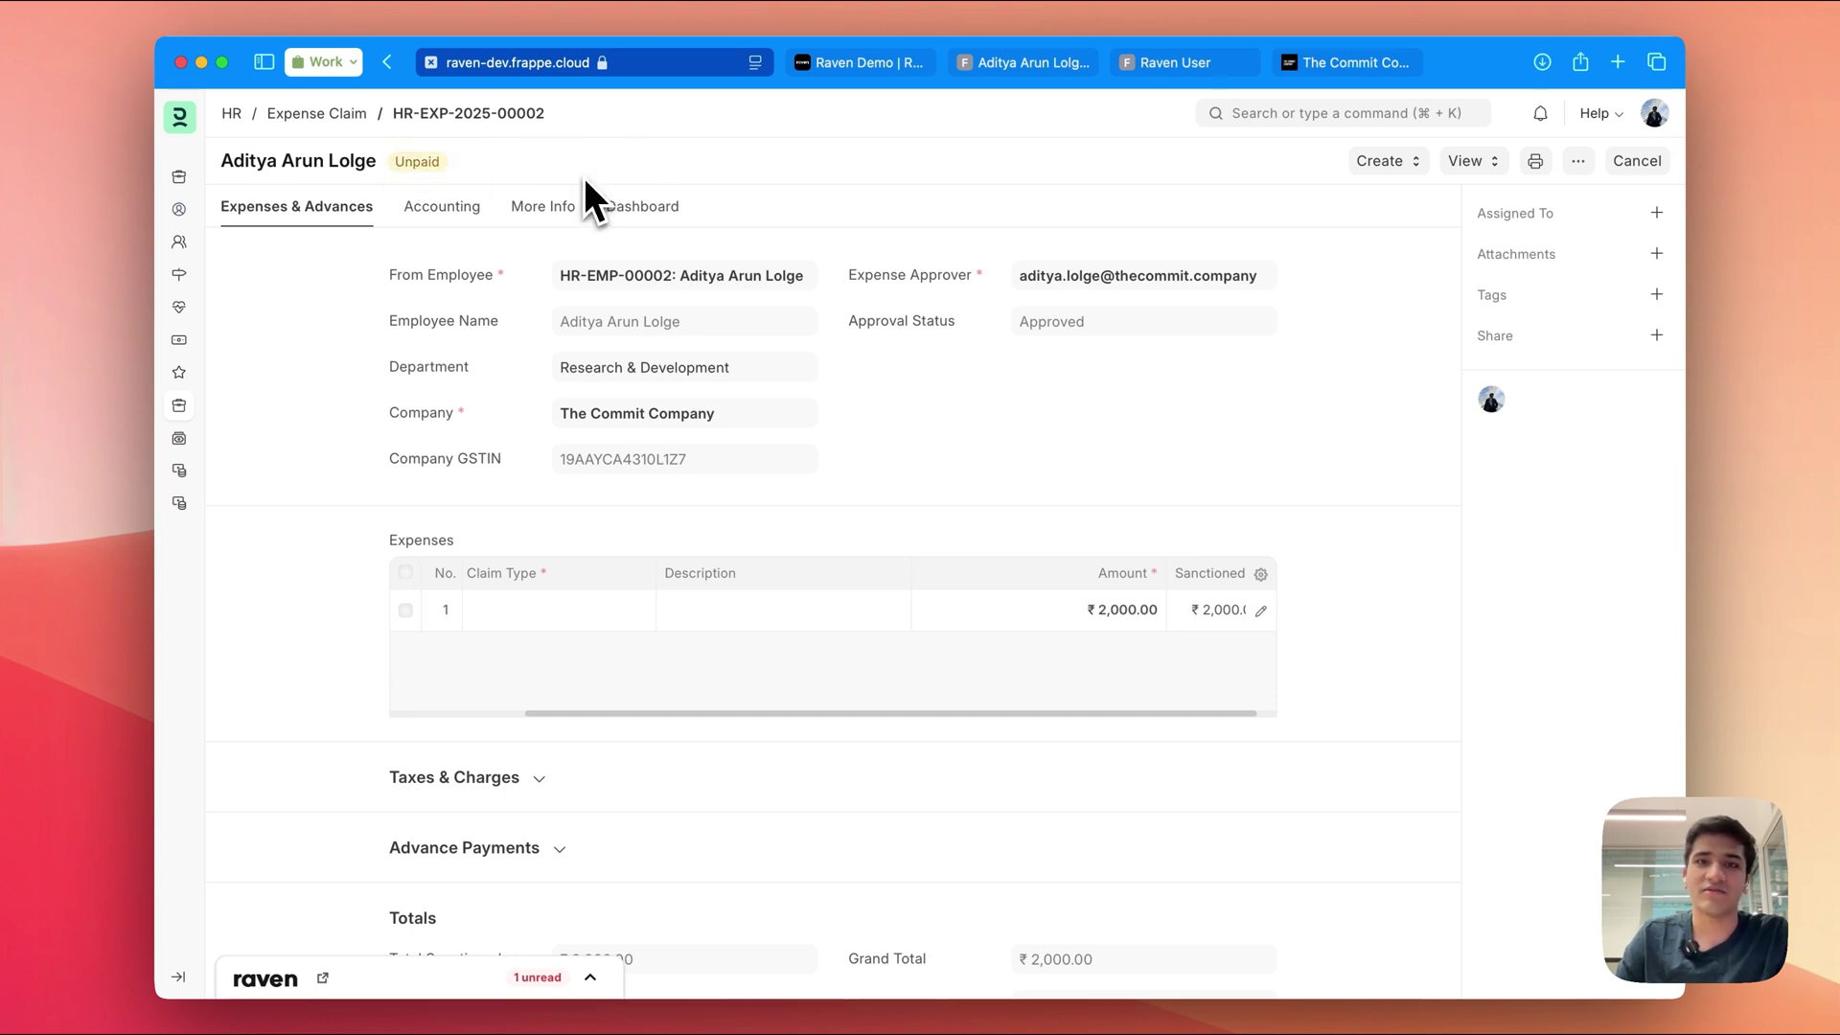
left_click(888, 72)
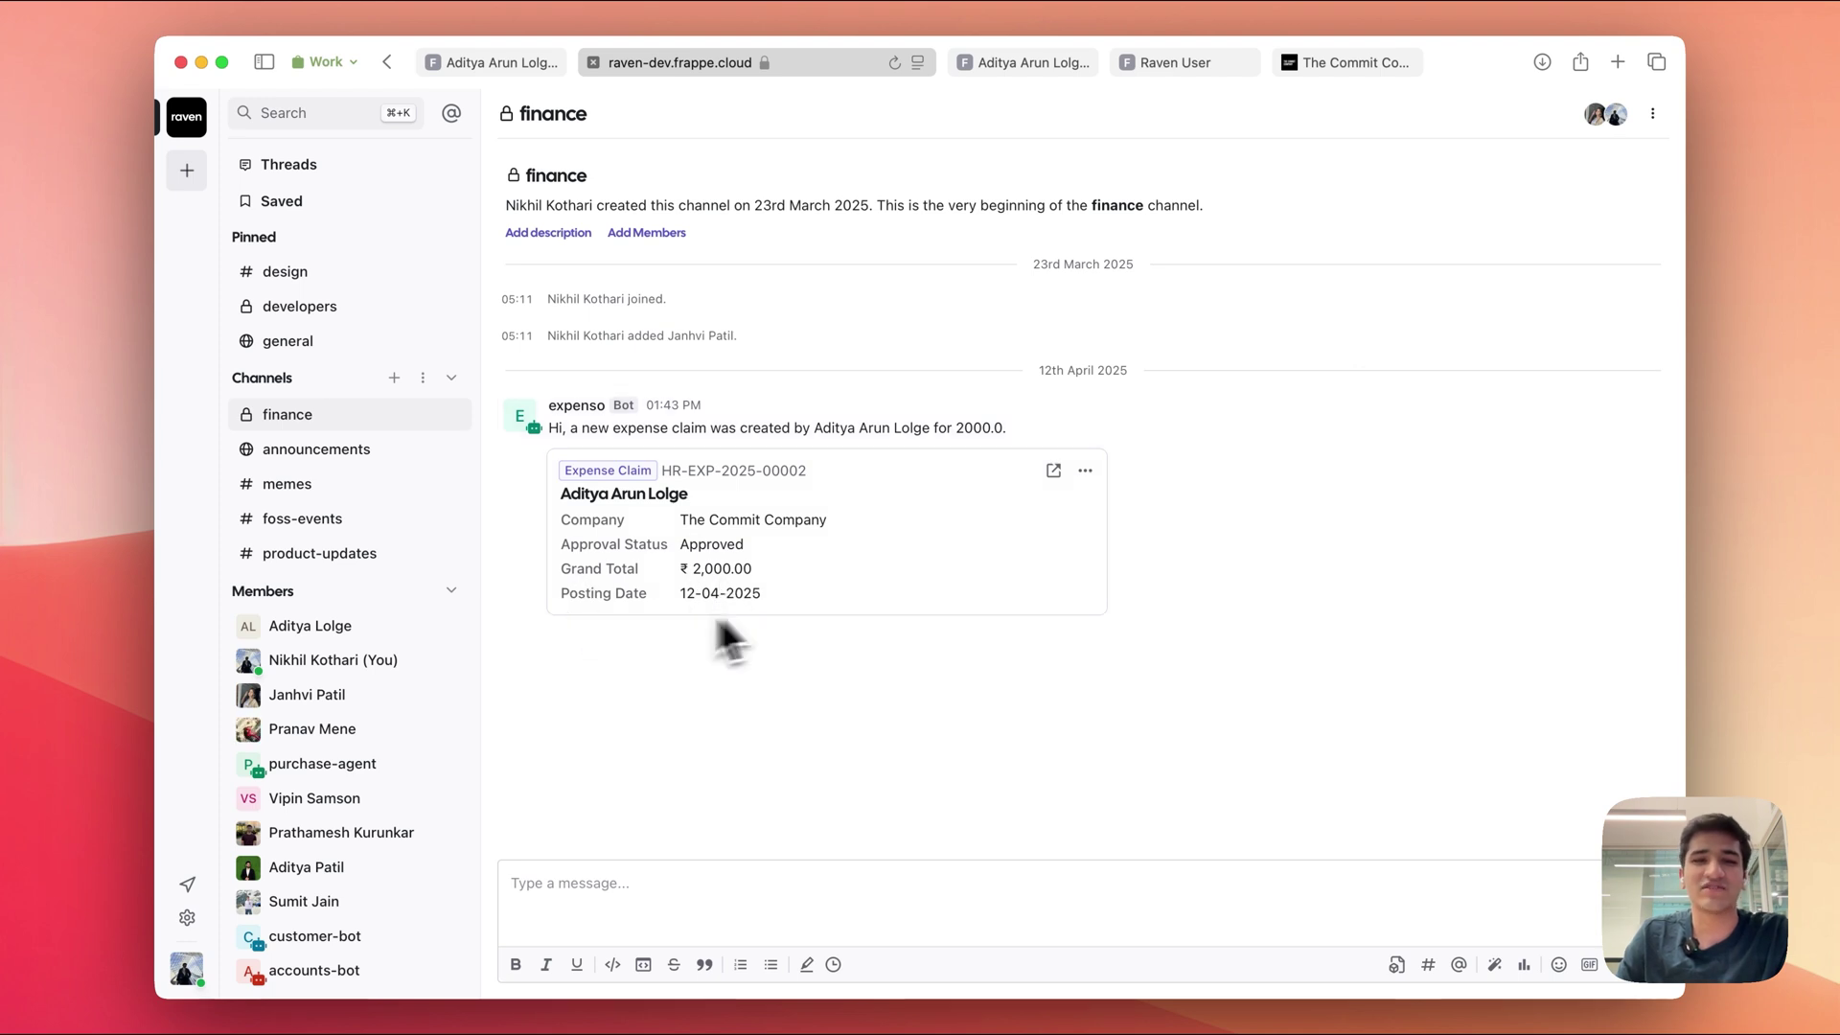
Open the Document Previews settings for the Expense Claim DocType.
left_click(186, 918)
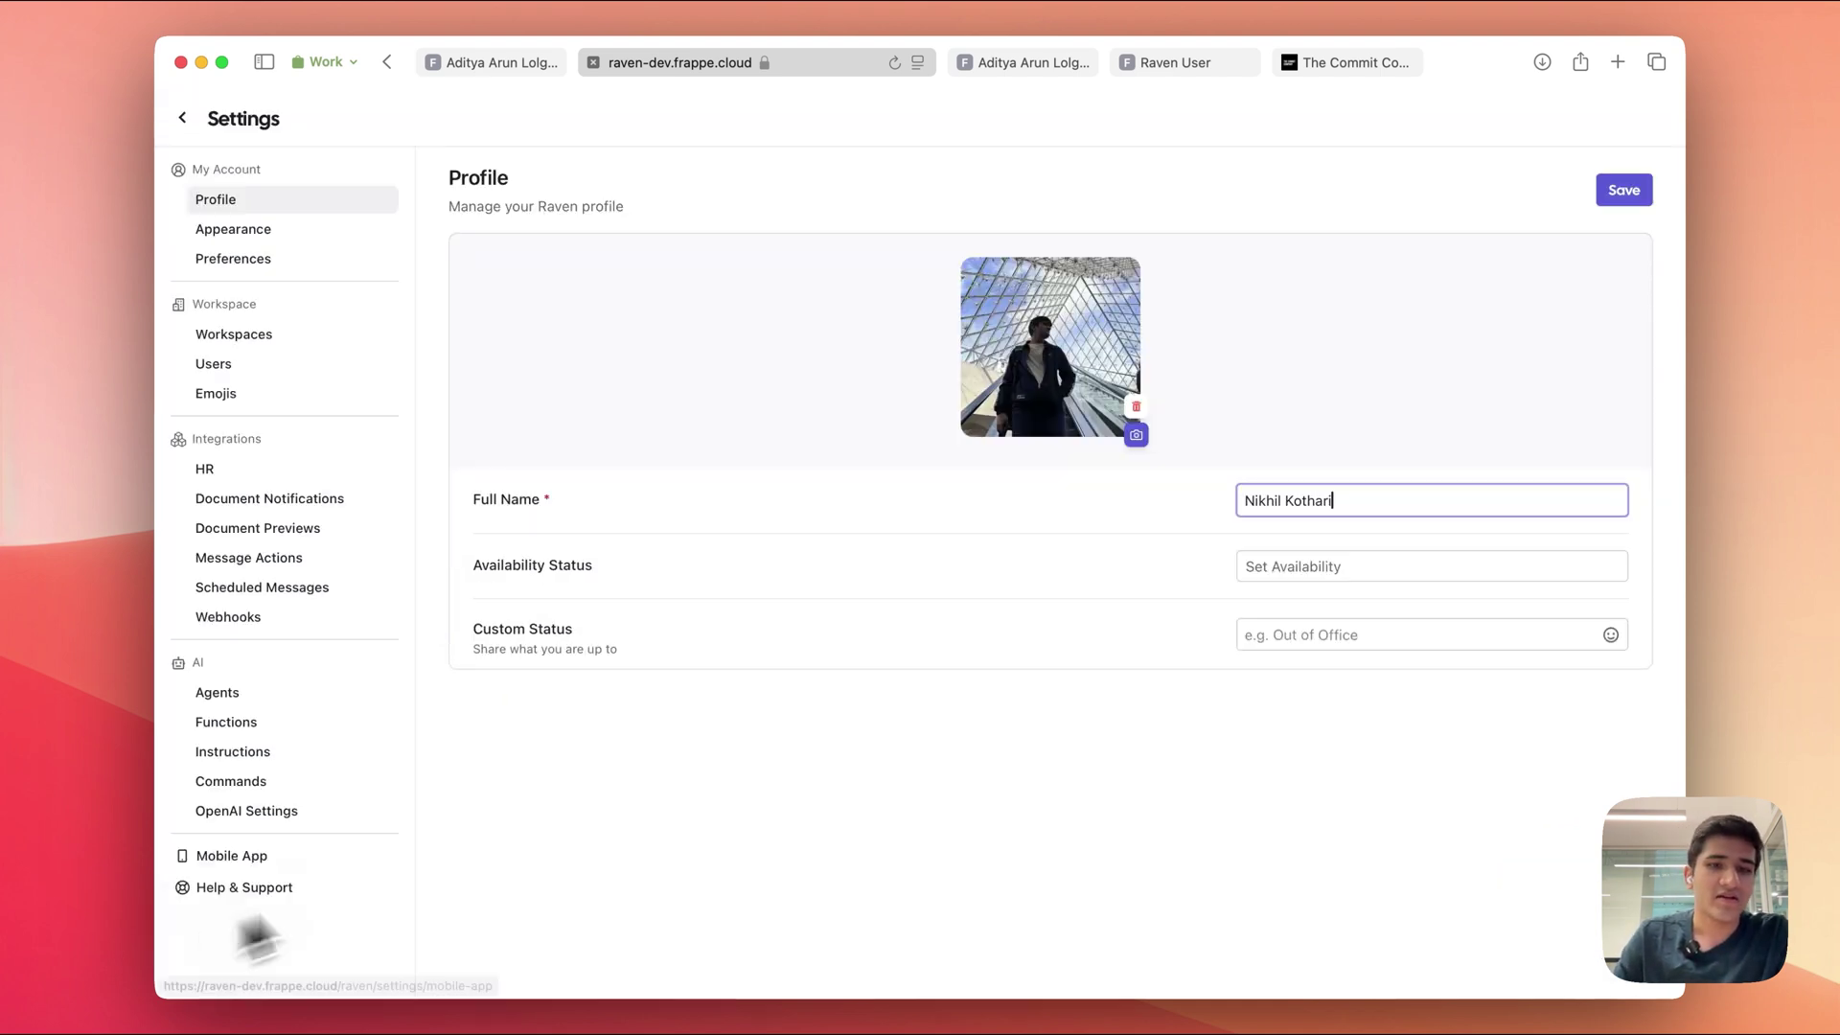
left_click(304, 530)
left_click(585, 308)
type("expen")
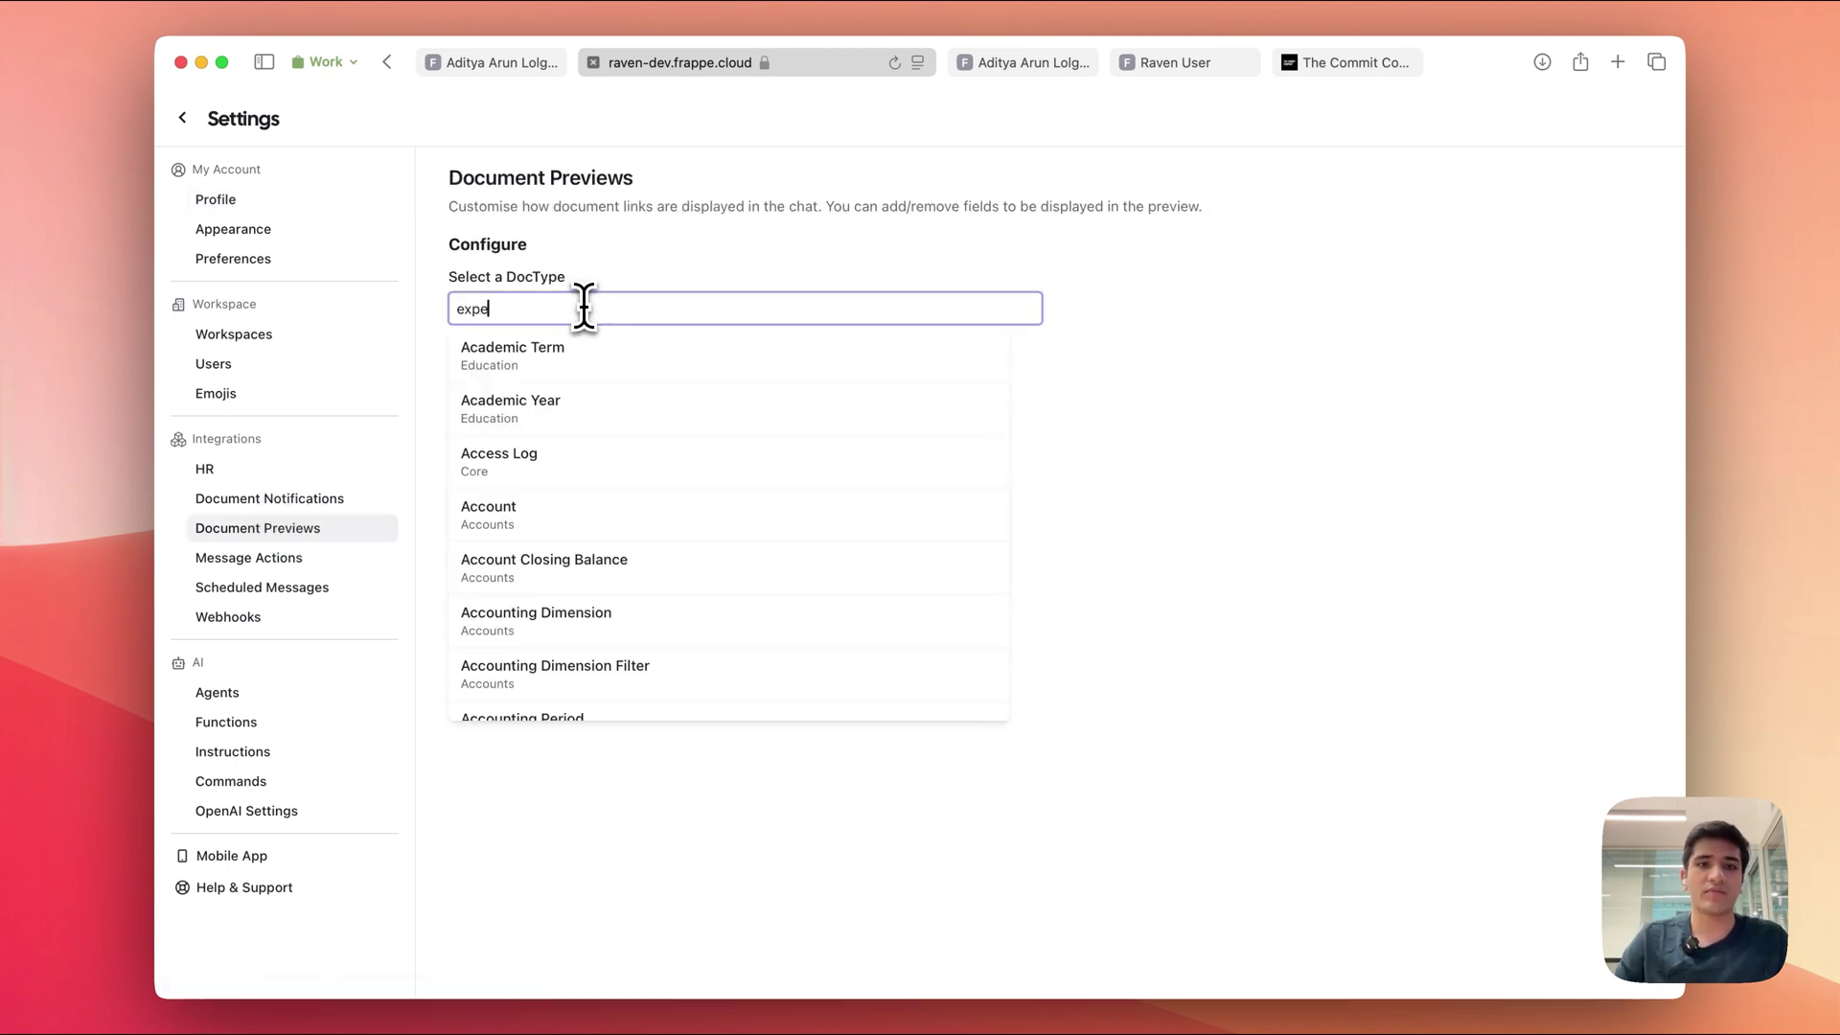
left_click(554, 351)
Tick the Status field, update the preview, and return to the finance channel.
left_click(505, 357)
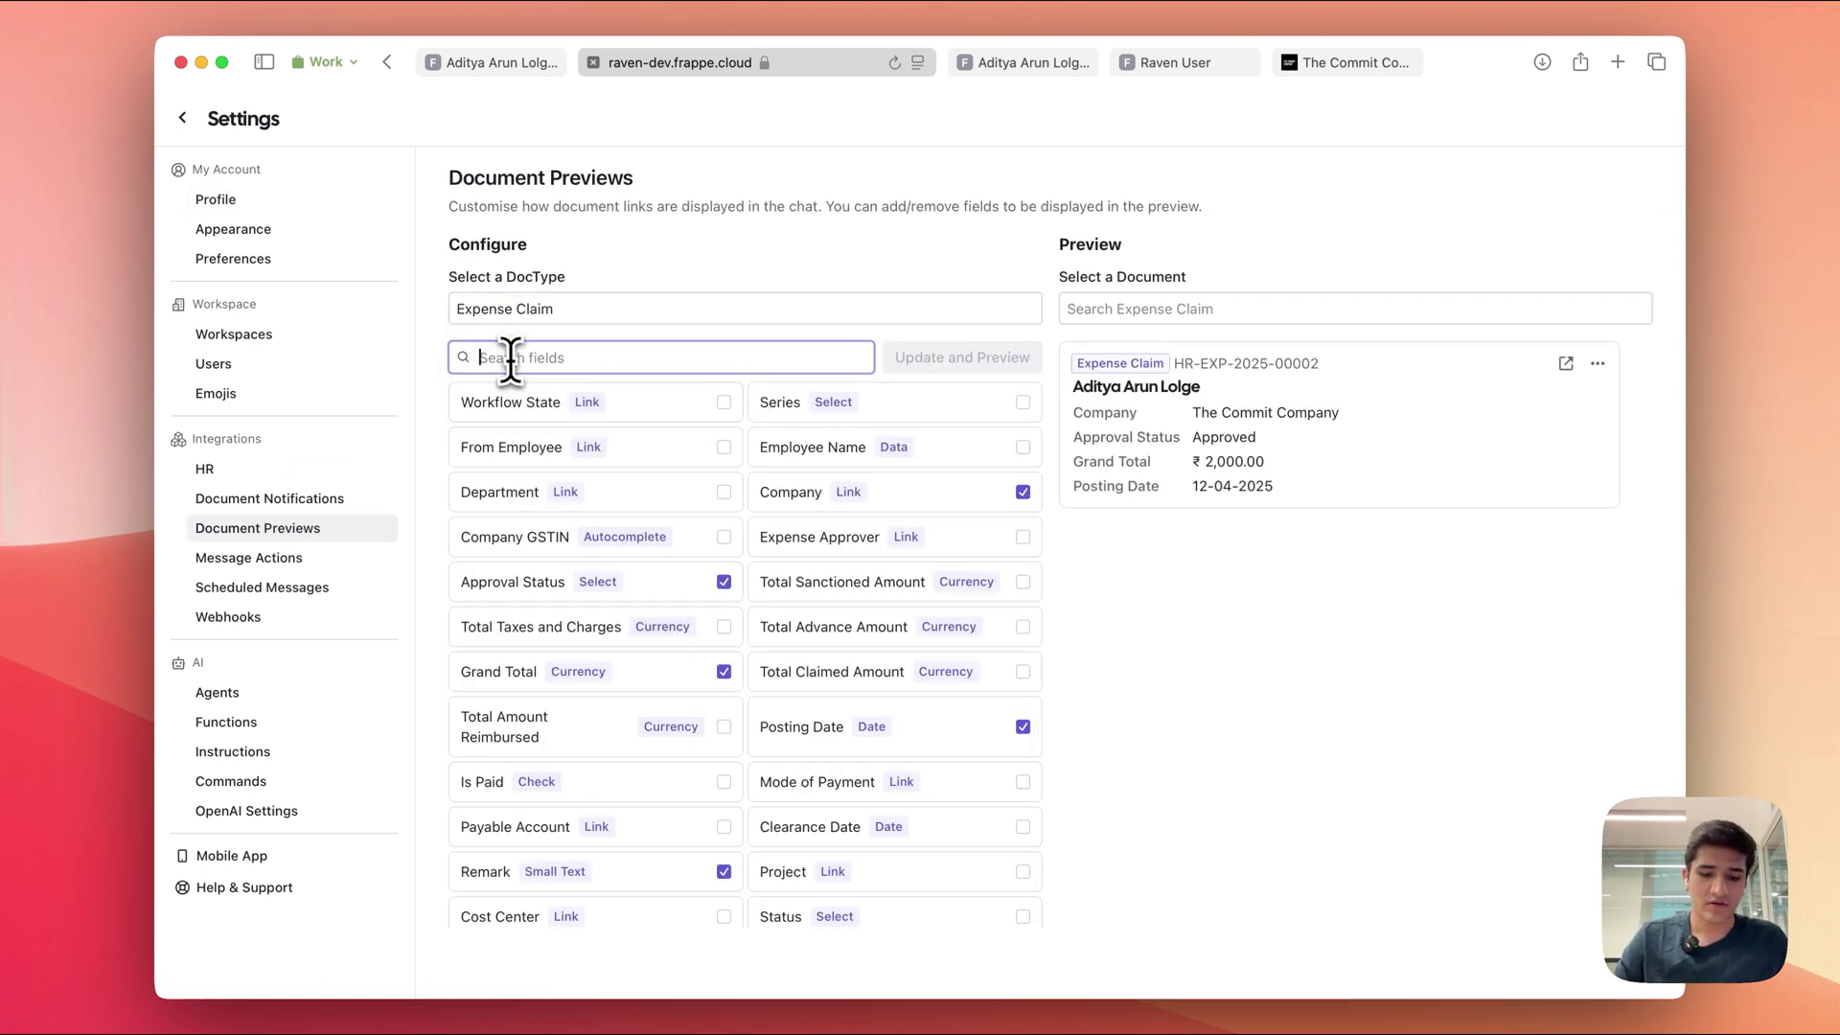
type("status")
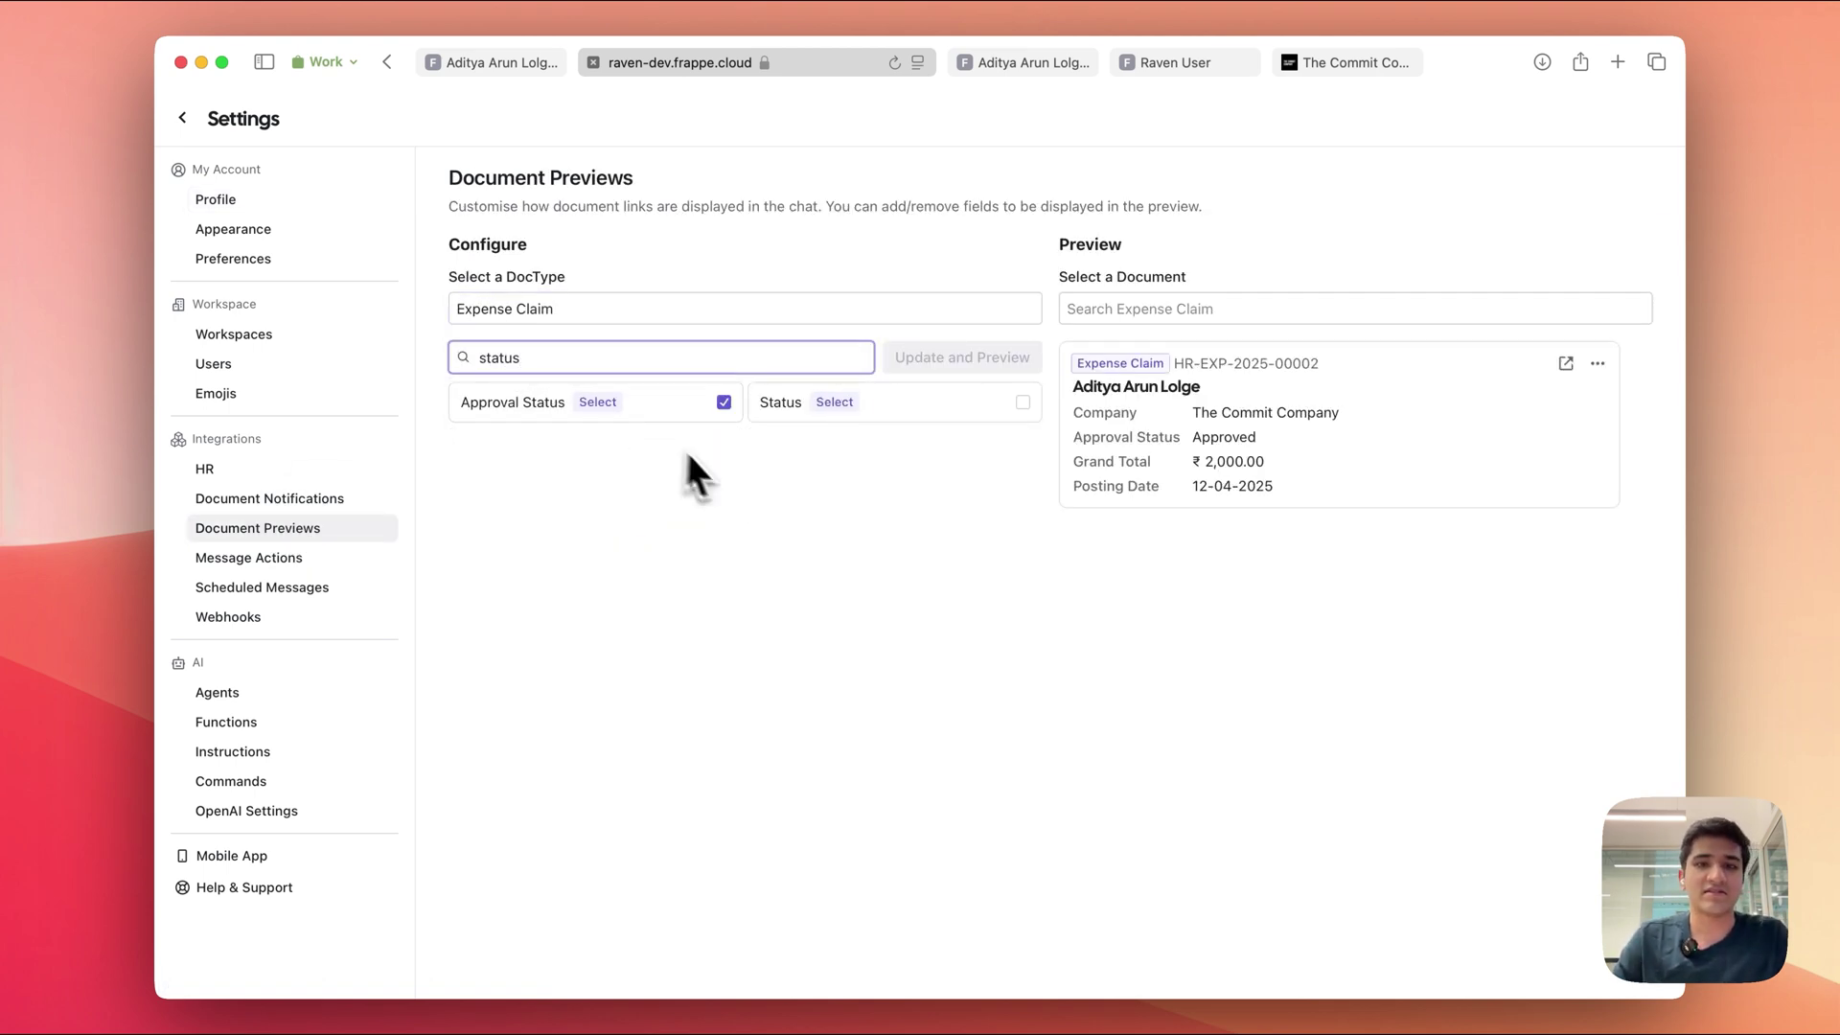
left_click(1021, 402)
left_click(911, 358)
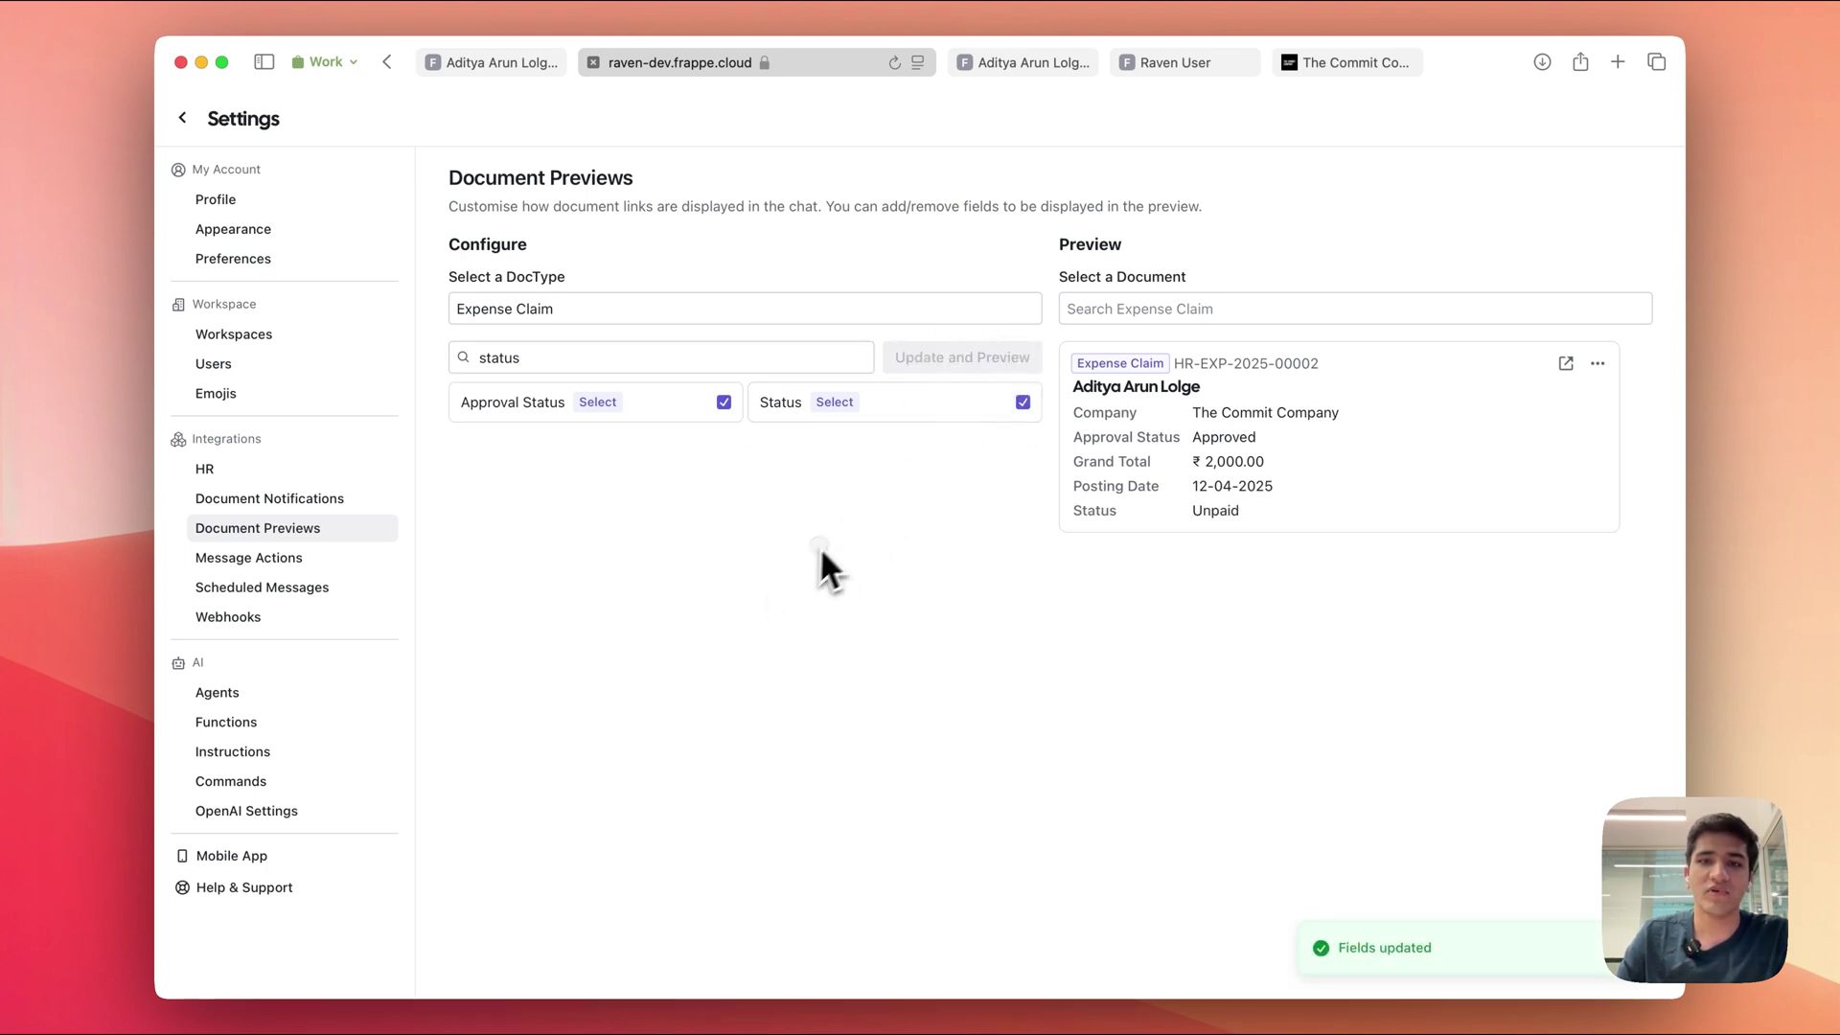
left_click(189, 118)
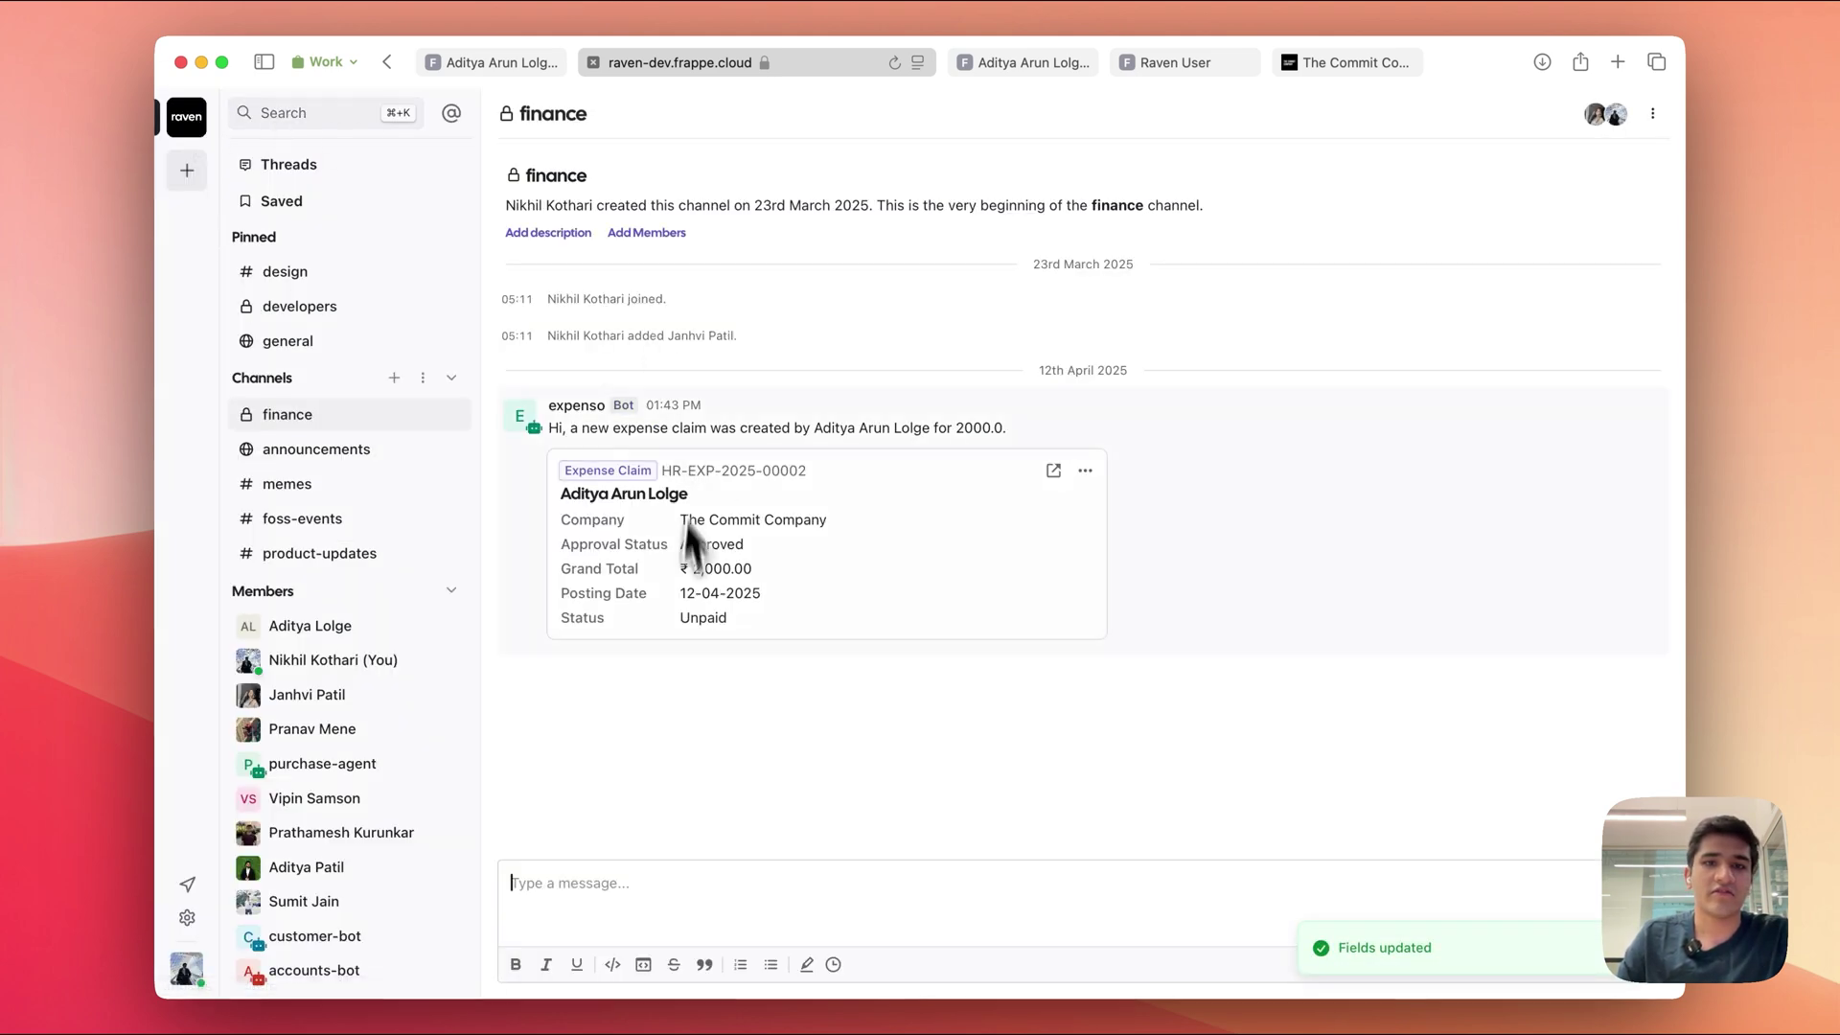